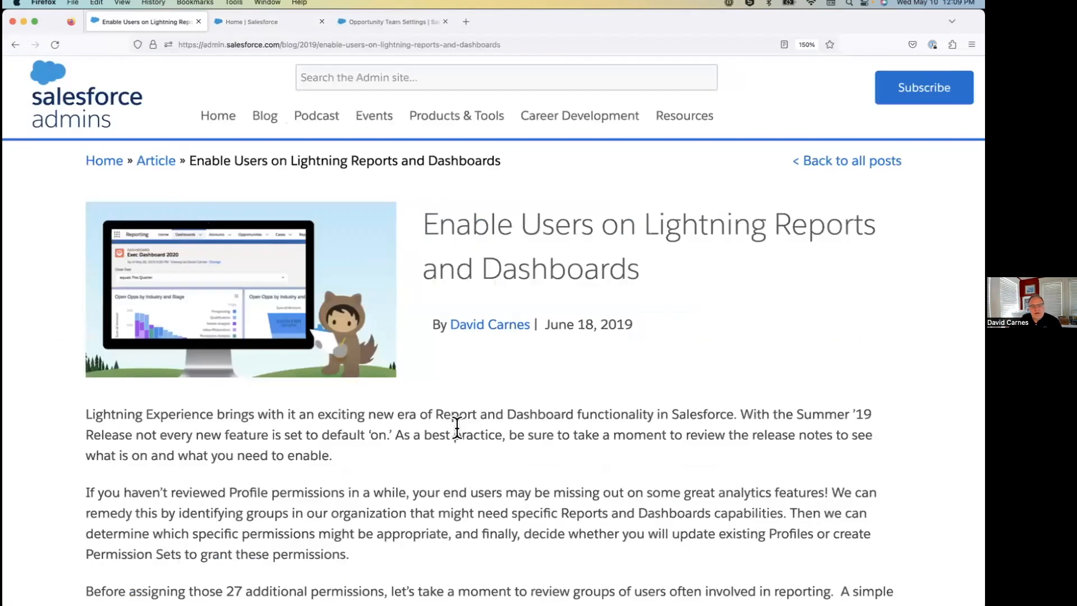
Review the article's list of reporting user groups and the permissions suggested for End Users, including Subscribe to Dashboards [Lightning].
{"action": "scroll", "coordinate": [526, 456], "scroll_direction": "down", "scroll_amount": 10}
{"action": "scroll", "coordinate": [526, 456], "scroll_direction": "up", "scroll_amount": 2}
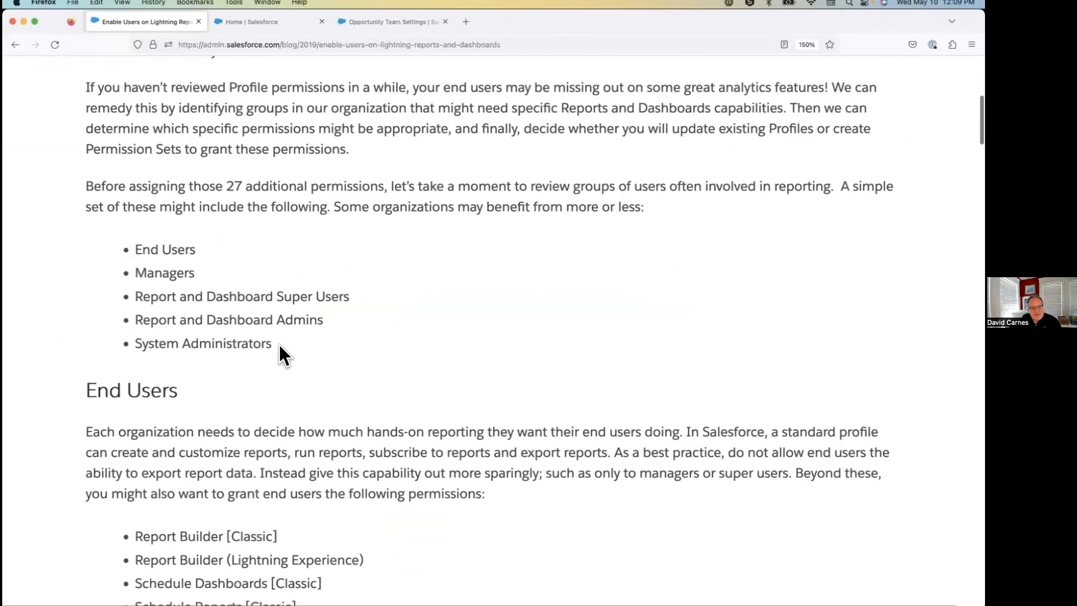
{"action": "double_click", "coordinate": [185, 250]}
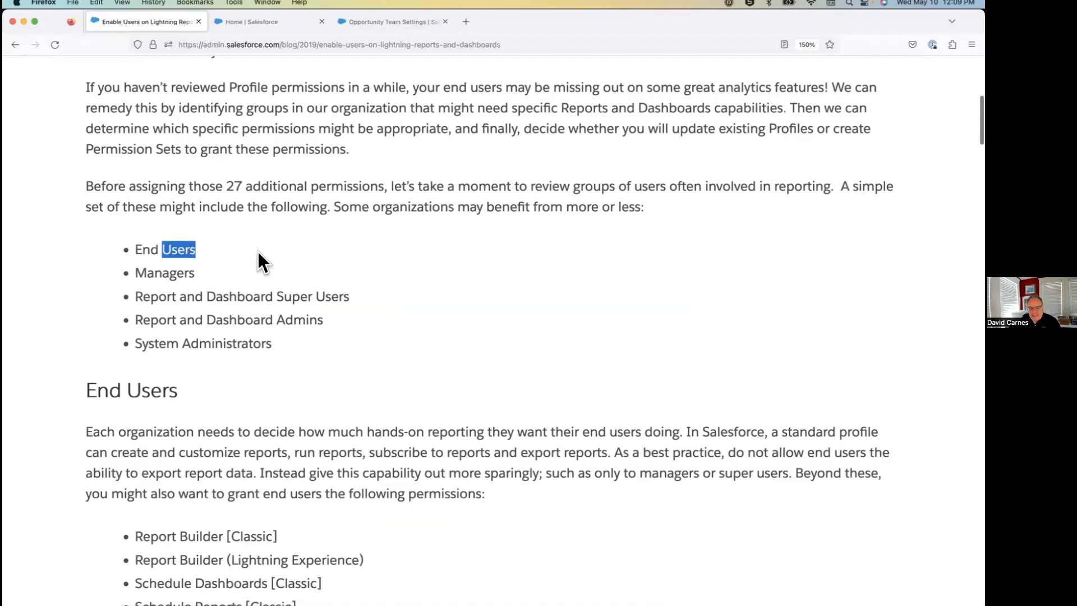
{"action": "left_click_drag", "start_coordinate": [135, 296], "coordinate": [361, 303]}
{"action": "left_click_drag", "start_coordinate": [159, 320], "coordinate": [371, 311]}
{"action": "left_click_drag", "start_coordinate": [288, 342], "coordinate": [131, 340]}
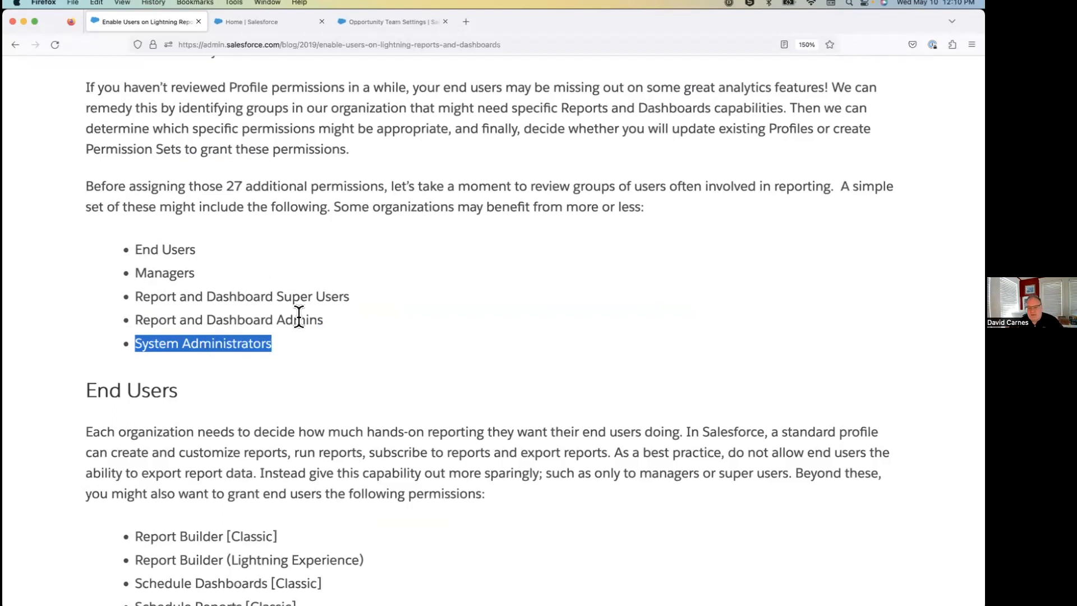
{"action": "scroll", "coordinate": [304, 289], "scroll_direction": "down", "scroll_amount": 5}
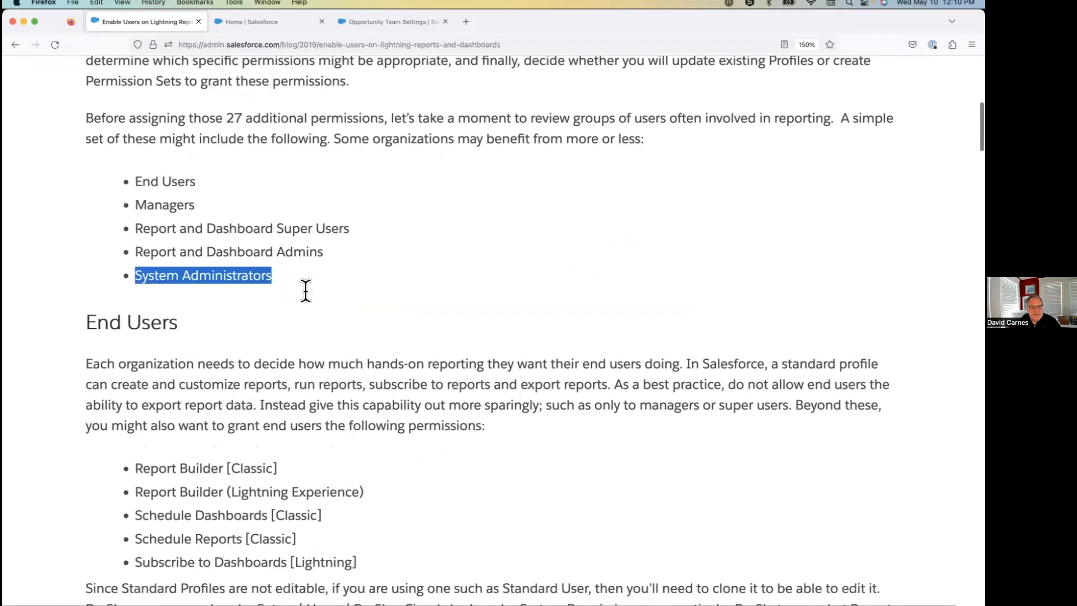
{"action": "left_click_drag", "start_coordinate": [375, 408], "coordinate": [135, 316]}
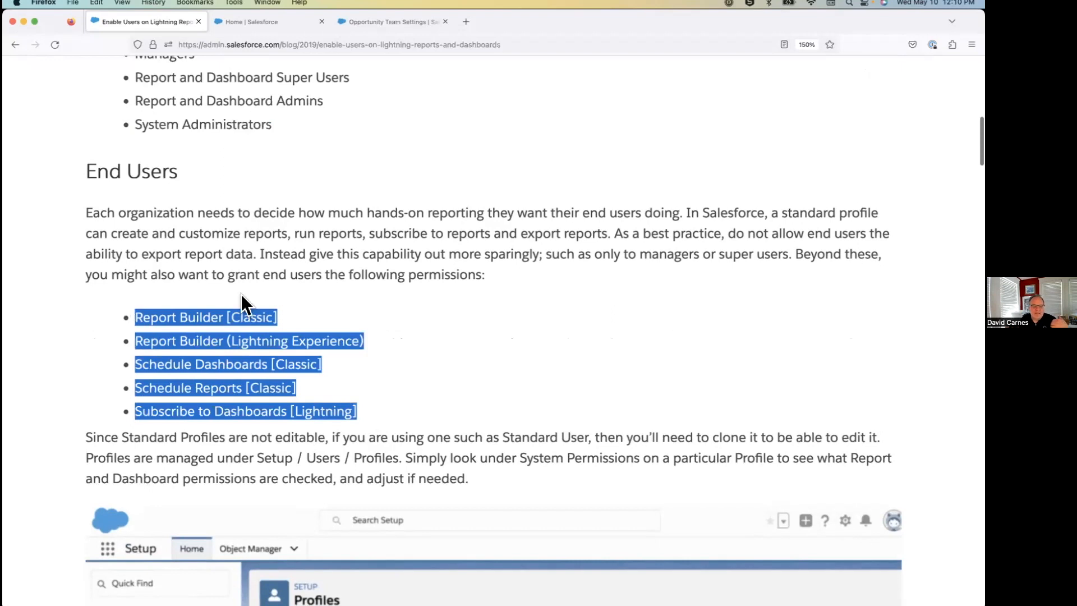
{"action": "left_click", "coordinate": [326, 314]}
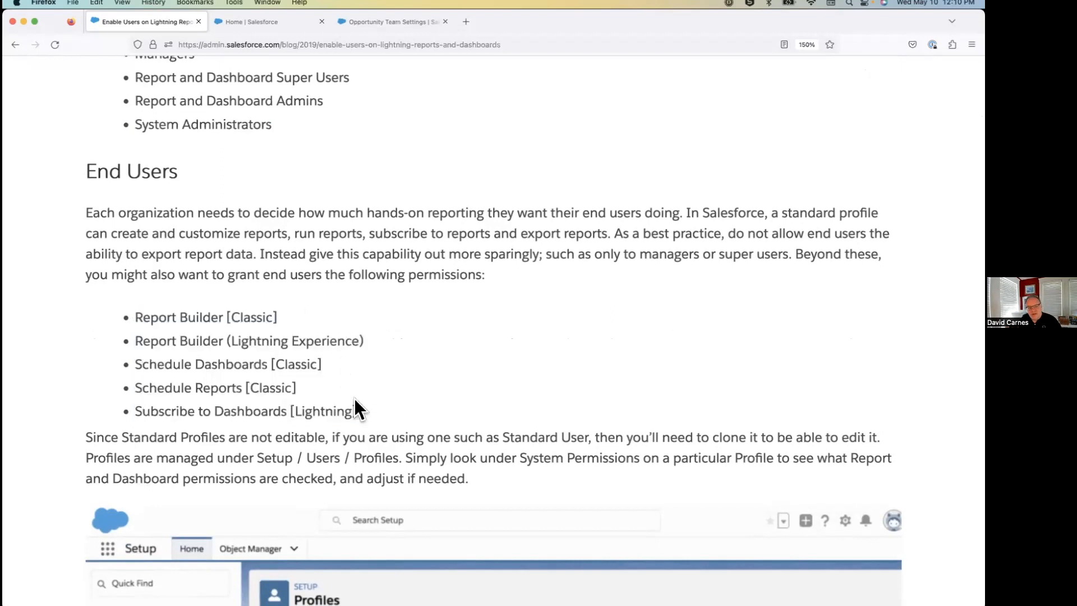
{"action": "triple_click", "coordinate": [132, 406]}
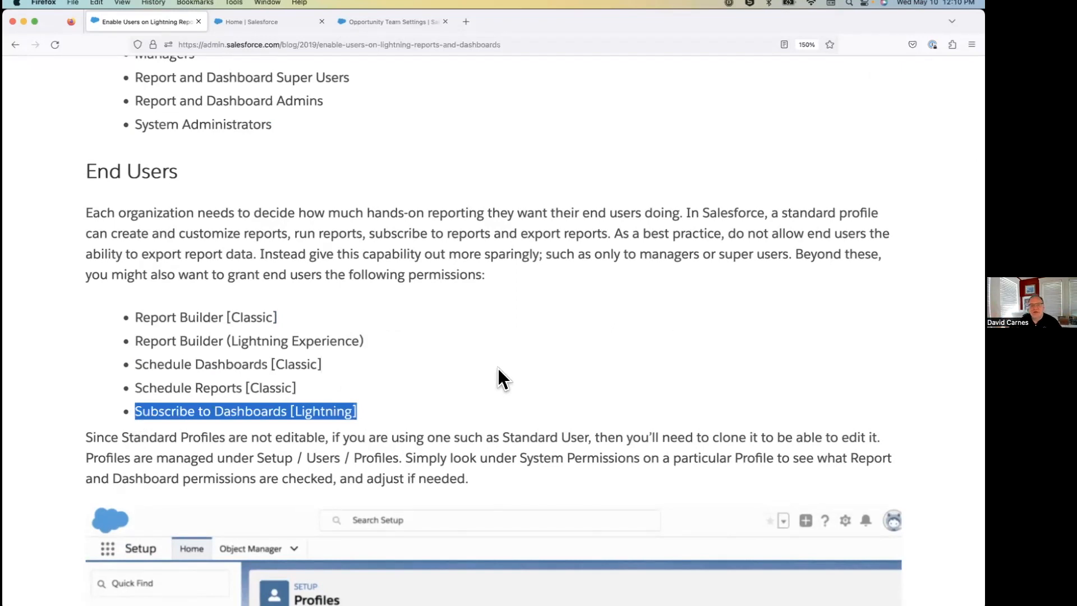
Review the article's suggested permissions for Managers, covering Export Reports and the dashboard and report subscription permissions.
{"action": "scroll", "coordinate": [456, 385], "scroll_direction": "down", "scroll_amount": 15}
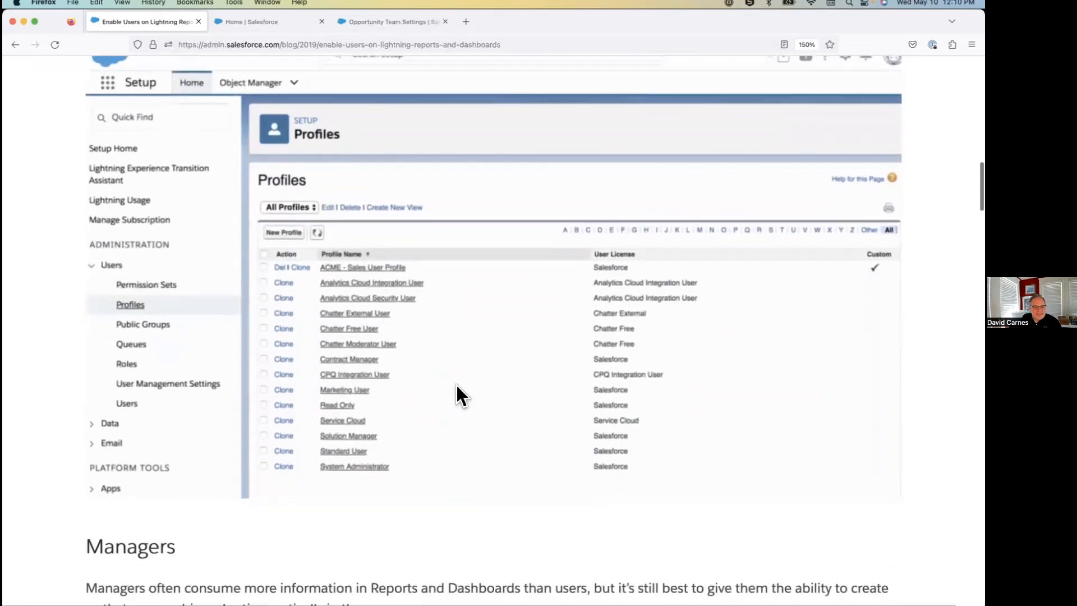
{"action": "scroll", "coordinate": [456, 385], "scroll_direction": "down", "scroll_amount": 6}
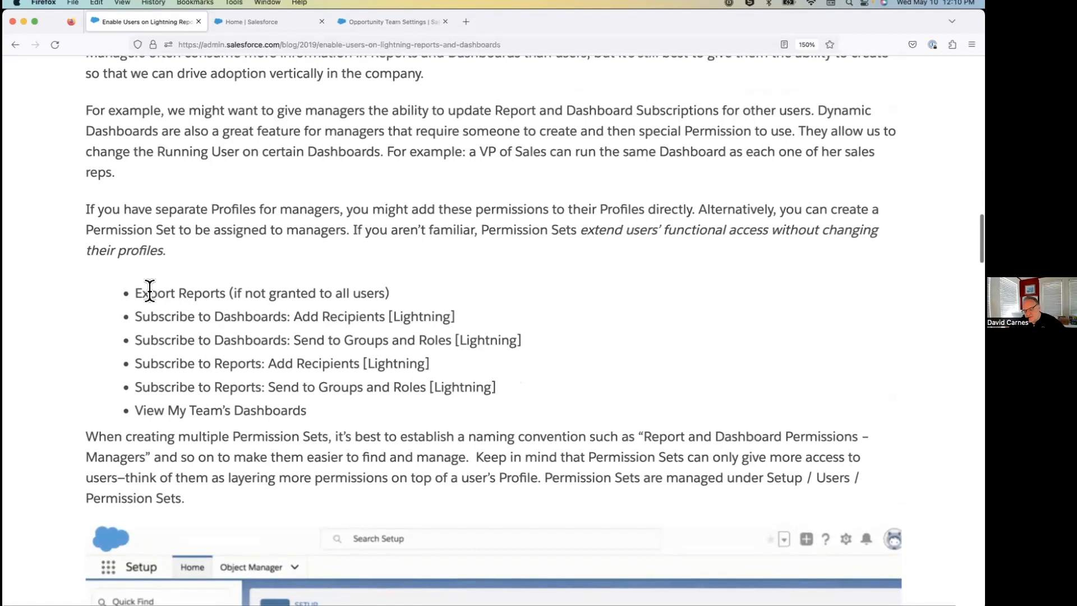
{"action": "left_click_drag", "start_coordinate": [140, 291], "coordinate": [228, 292]}
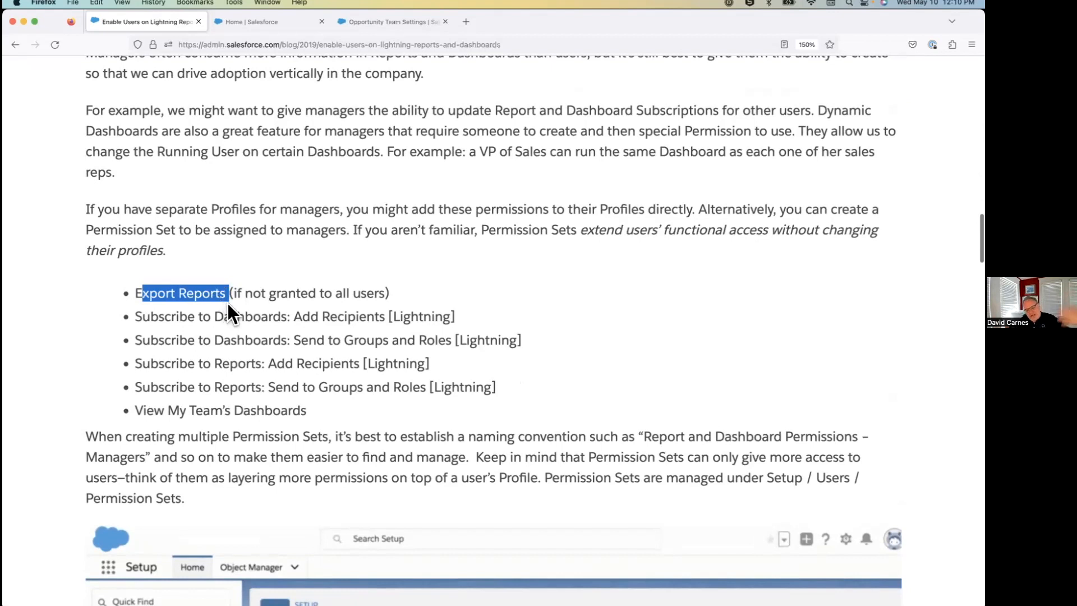
{"action": "left_click", "coordinate": [206, 315]}
{"action": "left_click_drag", "start_coordinate": [137, 316], "coordinate": [412, 400]}
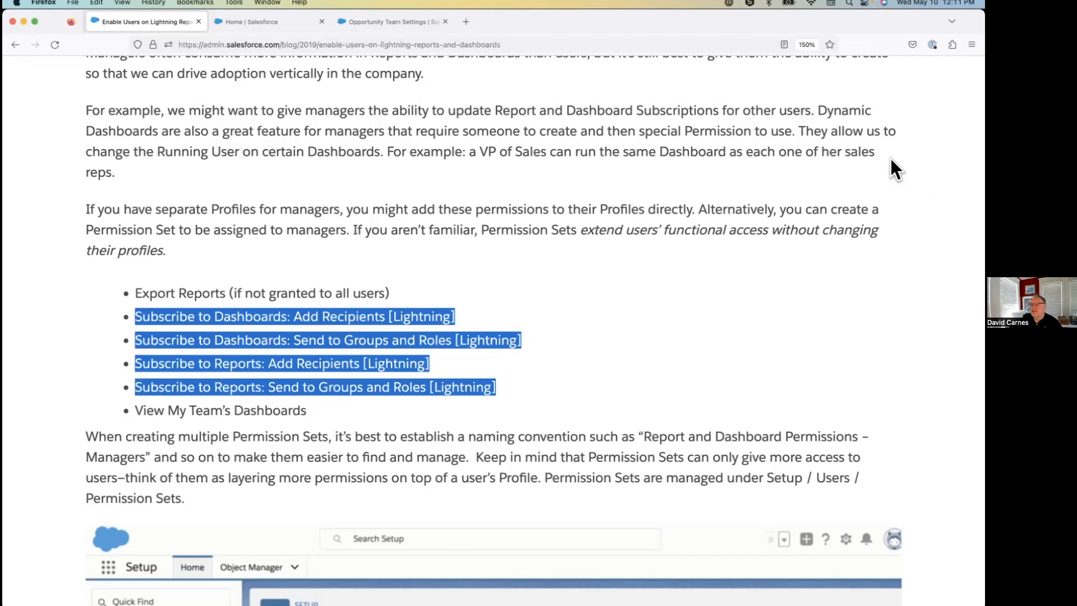
{"action": "left_click", "coordinate": [344, 189]}
Examine the permissions the article suggests for Report and Dashboard Super Users, from dashboard colors and folders to editing and managing reports and dashboards.
{"action": "scroll", "coordinate": [345, 188], "scroll_direction": "down", "scroll_amount": 6}
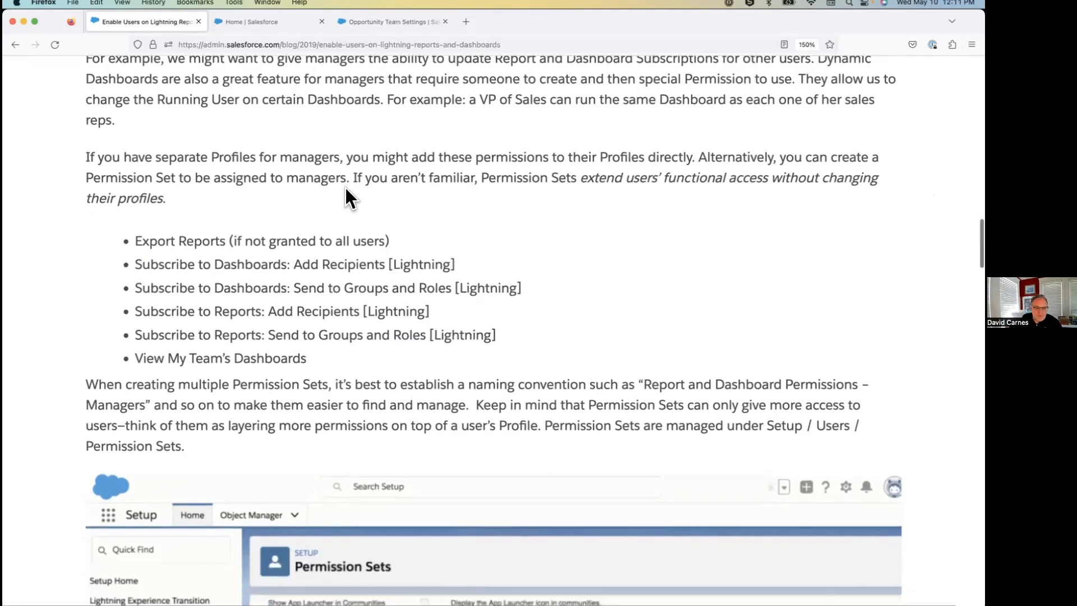
{"action": "scroll", "coordinate": [345, 187], "scroll_direction": "down", "scroll_amount": 10}
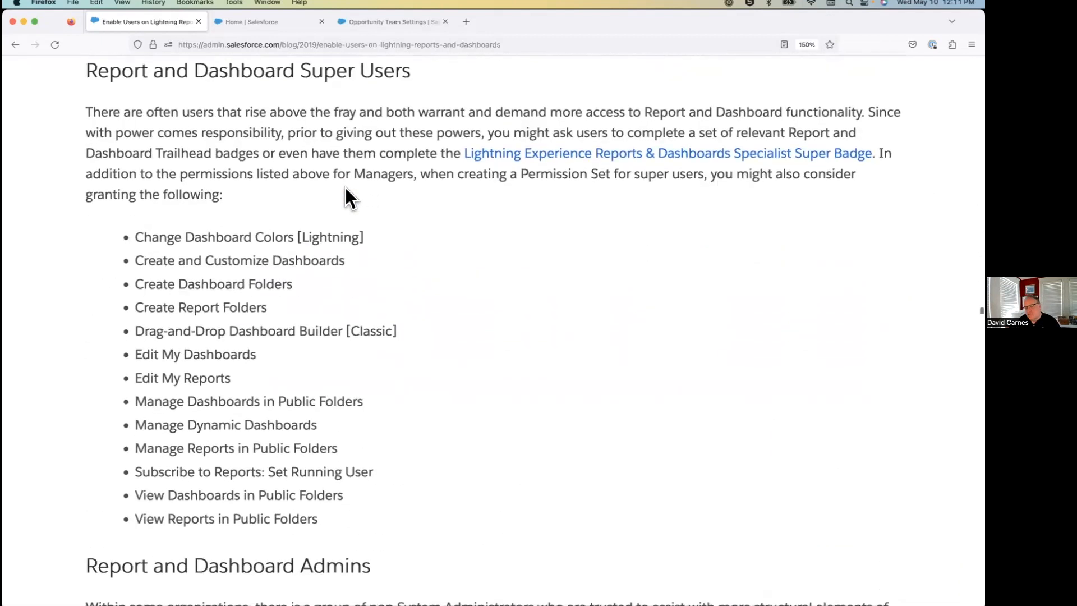
{"action": "left_click_drag", "start_coordinate": [143, 236], "coordinate": [424, 250]}
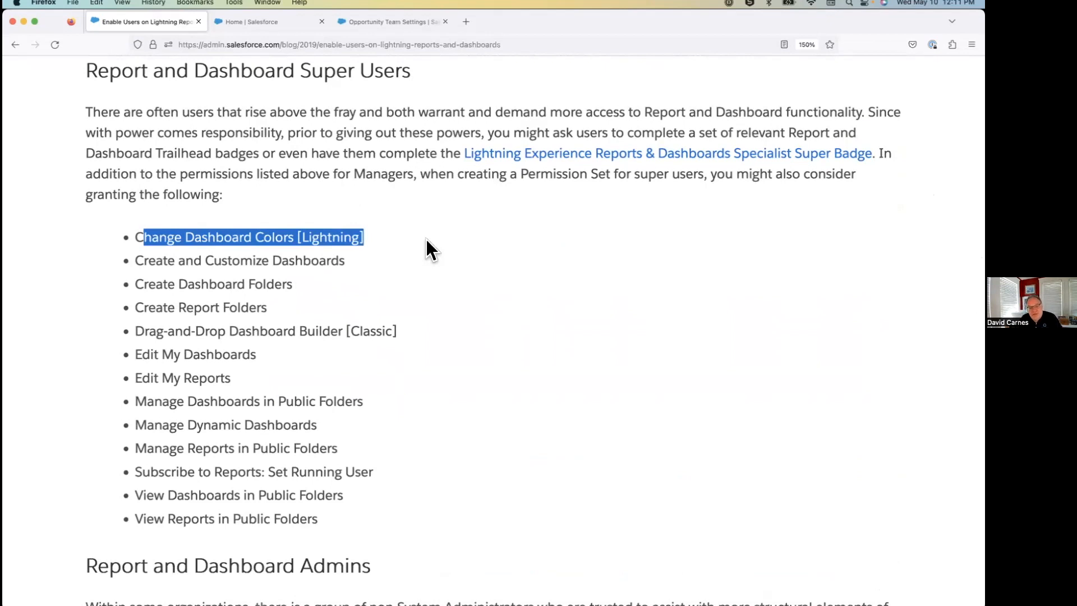
{"action": "left_click", "coordinate": [426, 240]}
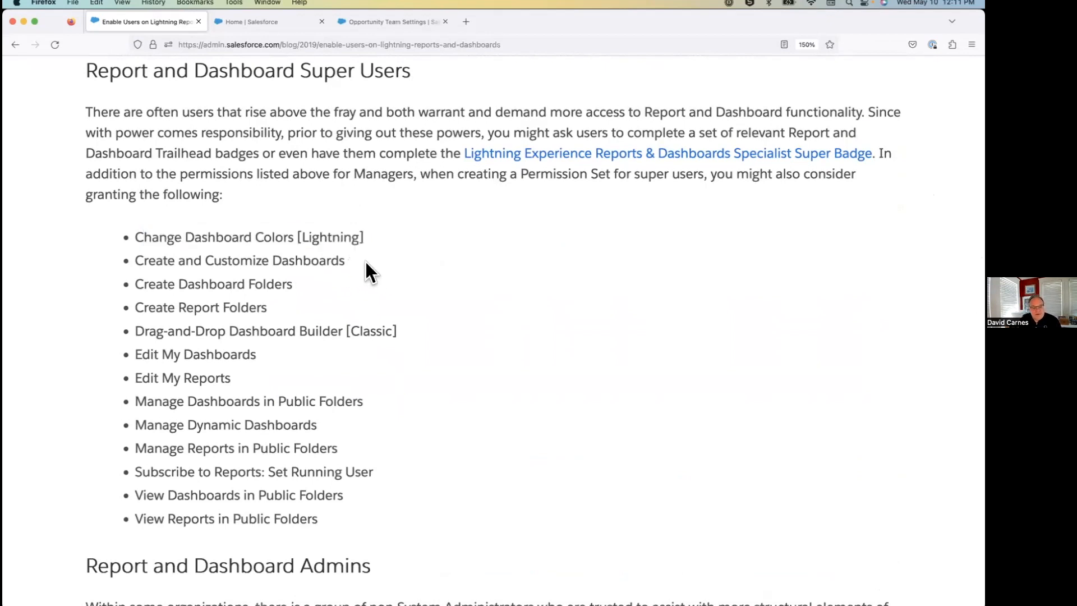
{"action": "left_click_drag", "start_coordinate": [365, 263], "coordinate": [174, 261]}
{"action": "left_click_drag", "start_coordinate": [317, 288], "coordinate": [185, 284]}
{"action": "left_click", "coordinate": [187, 286]}
{"action": "left_click_drag", "start_coordinate": [162, 356], "coordinate": [263, 358]}
{"action": "left_click_drag", "start_coordinate": [149, 381], "coordinate": [284, 385]}
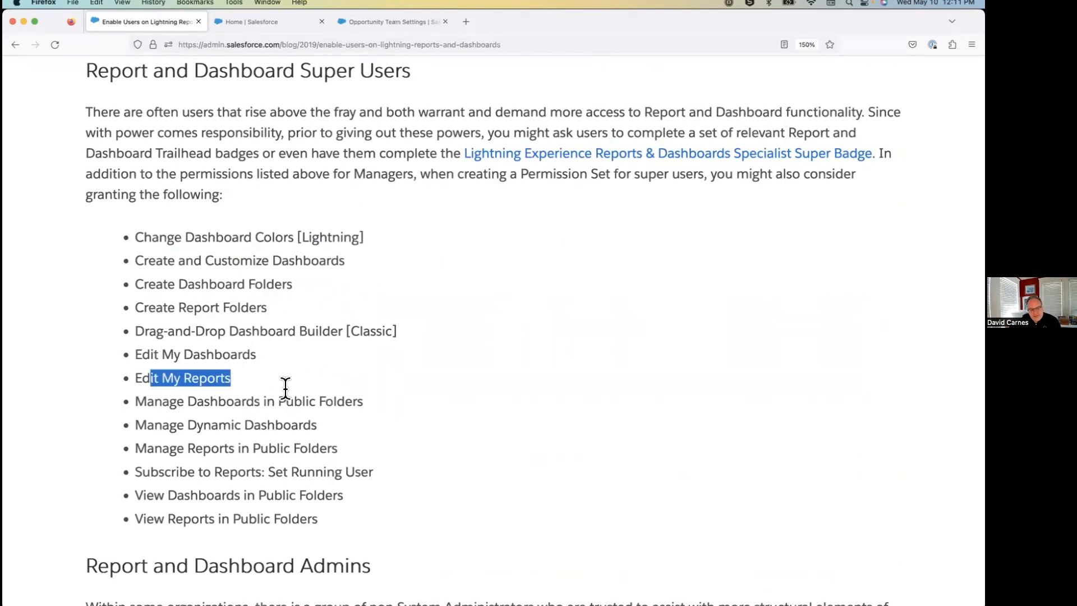
{"action": "scroll", "coordinate": [312, 435], "scroll_direction": "down", "scroll_amount": 5}
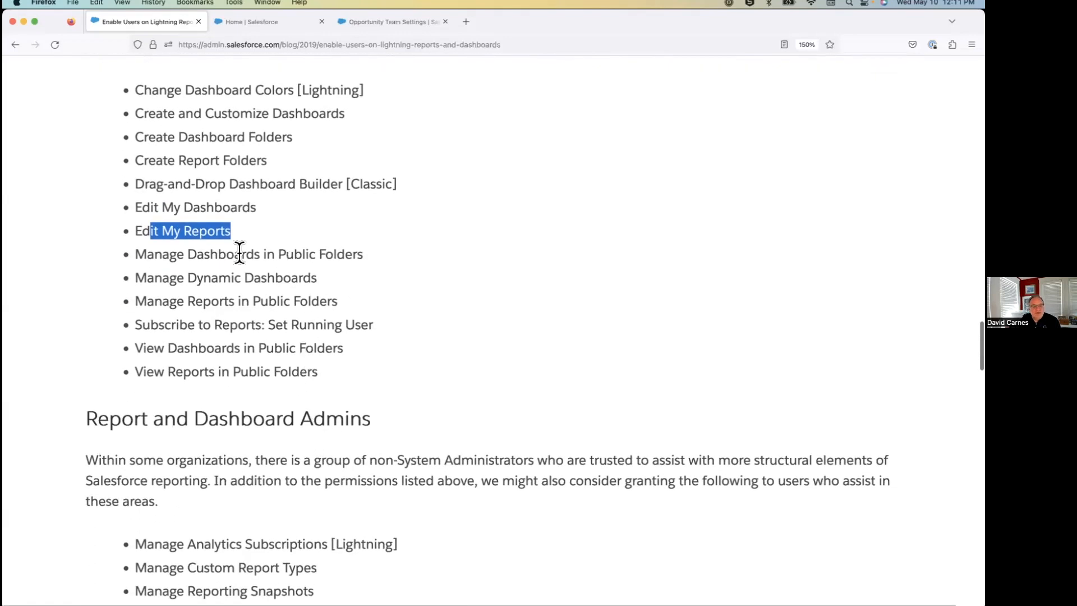
{"action": "left_click_drag", "start_coordinate": [147, 254], "coordinate": [413, 286]}
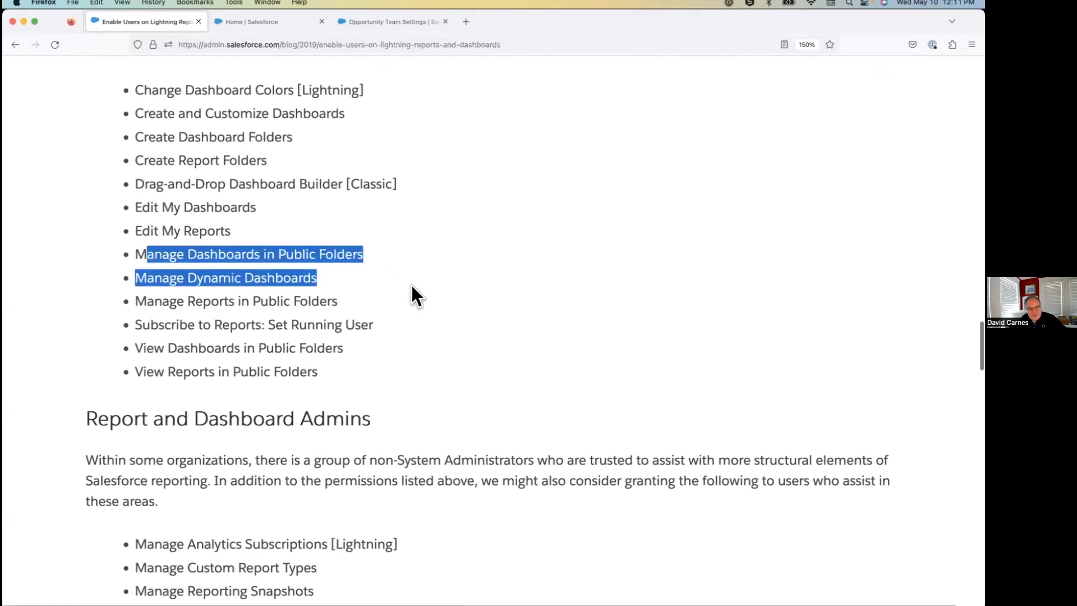
{"action": "left_click", "coordinate": [344, 277]}
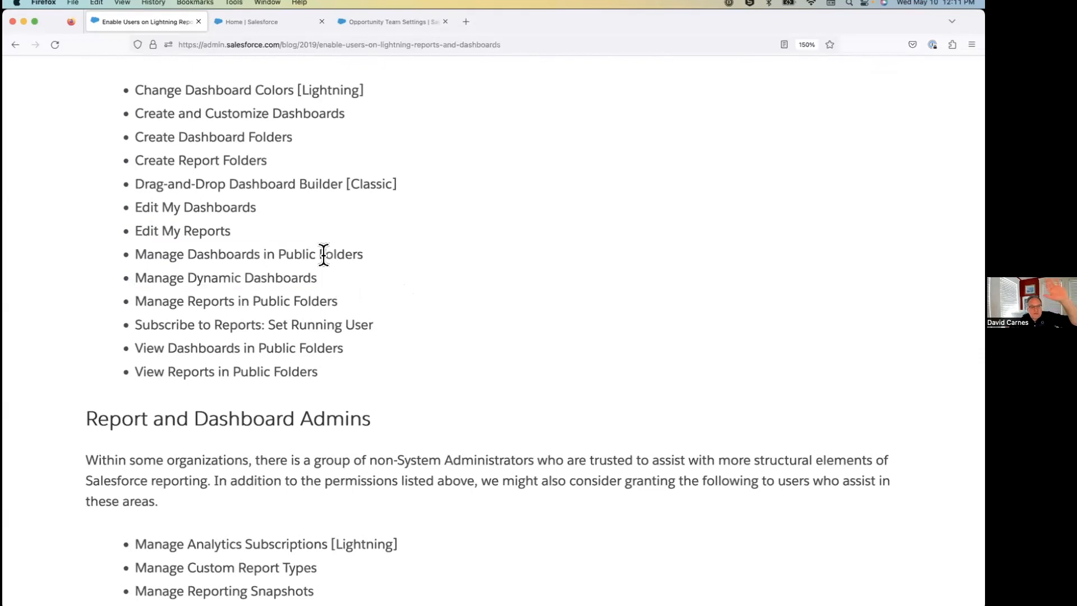
{"action": "scroll", "coordinate": [324, 254], "scroll_direction": "up", "scroll_amount": 4}
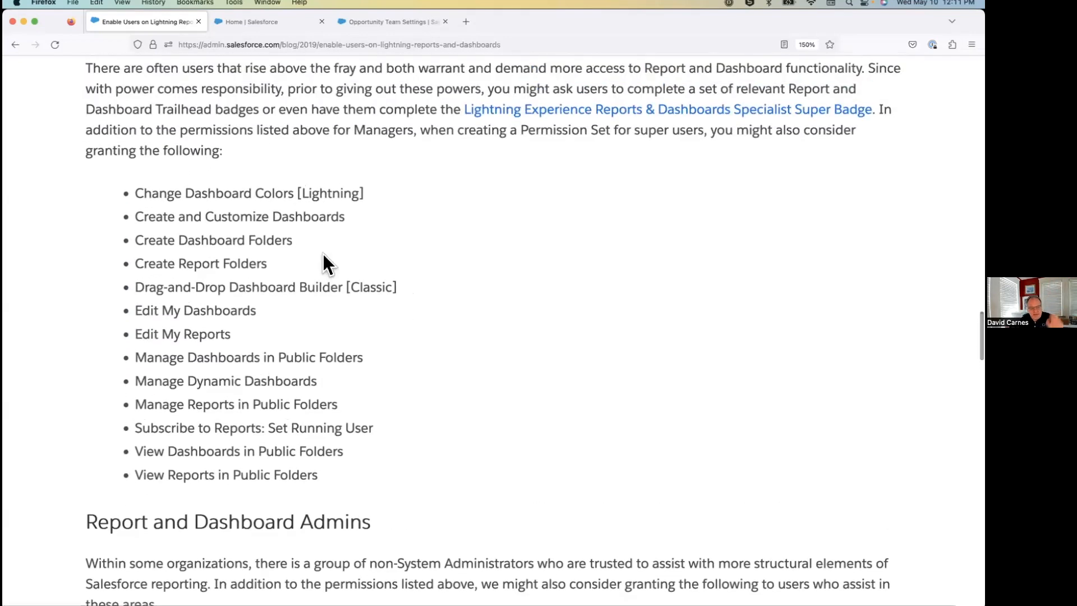
Read the Create Reporting Permission Sets slide in PowerPoint, and return to Firefox to check the article's super user permission list.
{"action": "key", "text": "super+Tab"}
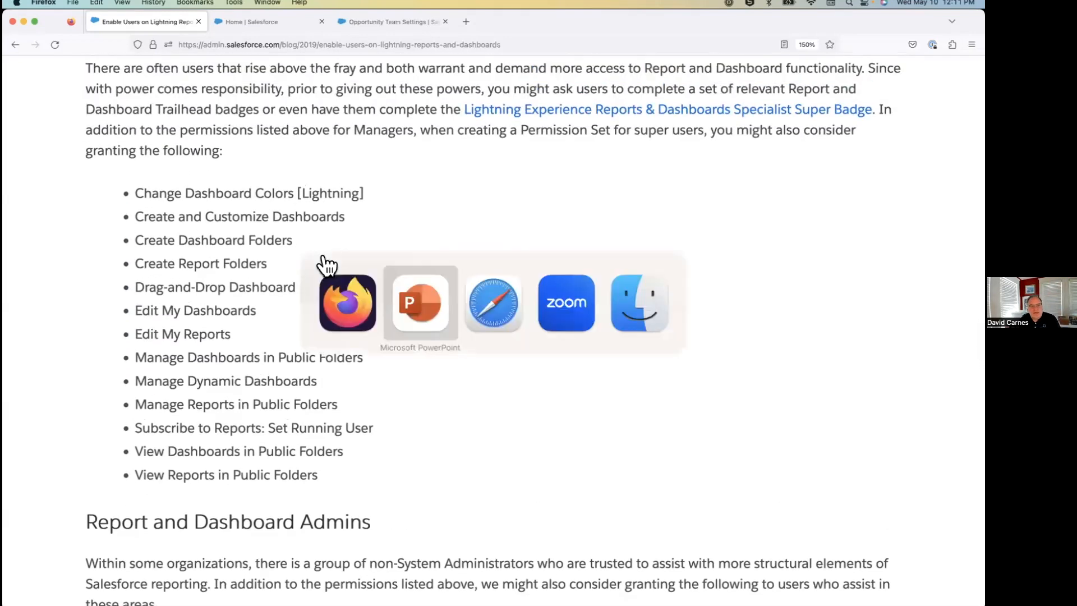
{"action": "key", "text": "Right"}
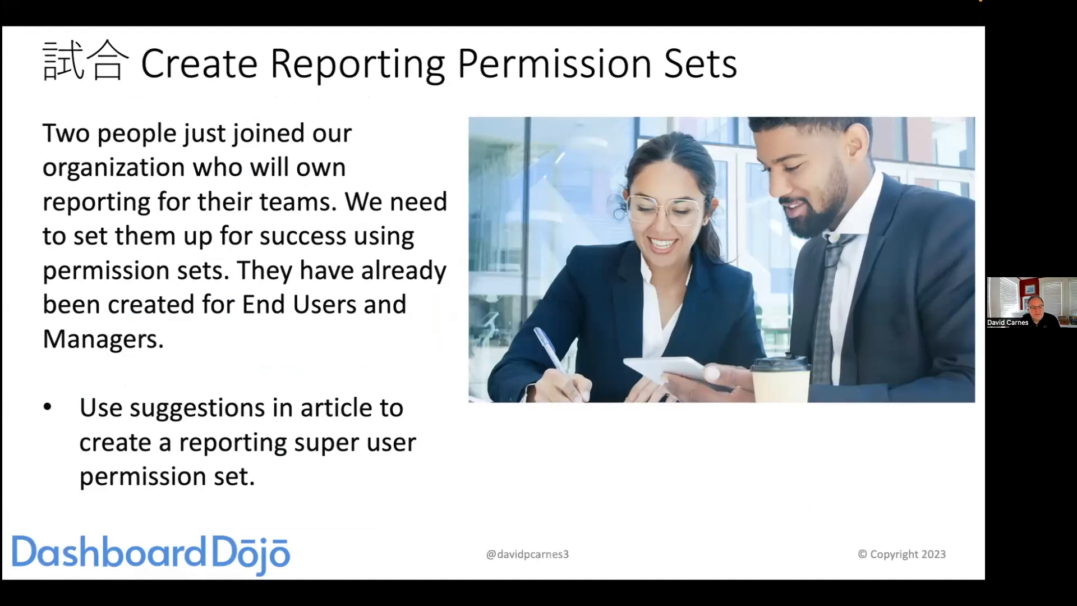
{"action": "key", "text": "super+Tab"}
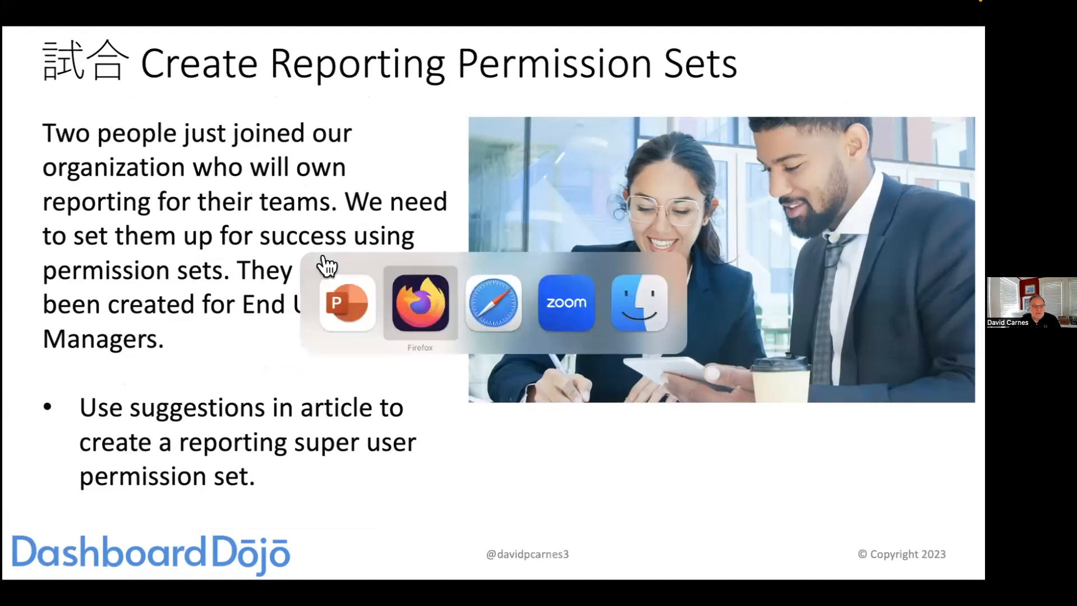
{"action": "left_click_drag", "start_coordinate": [143, 185], "coordinate": [378, 461]}
{"action": "left_click", "coordinate": [376, 470]}
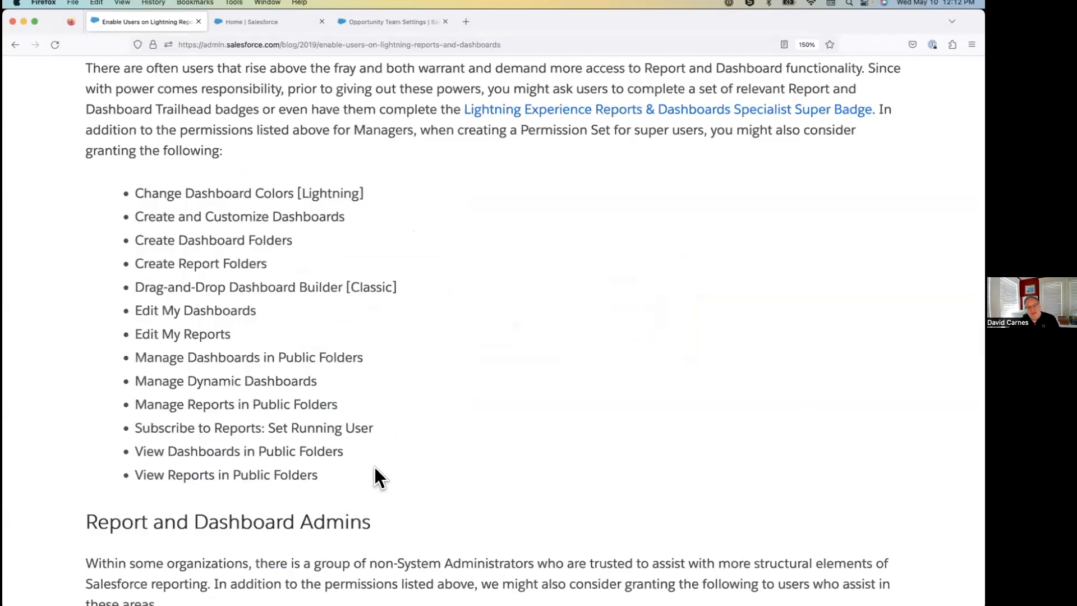
In Salesforce Setup, open the Permission Sets page under Users in a new browser tab and switch to it.
{"action": "left_click", "coordinate": [362, 25]}
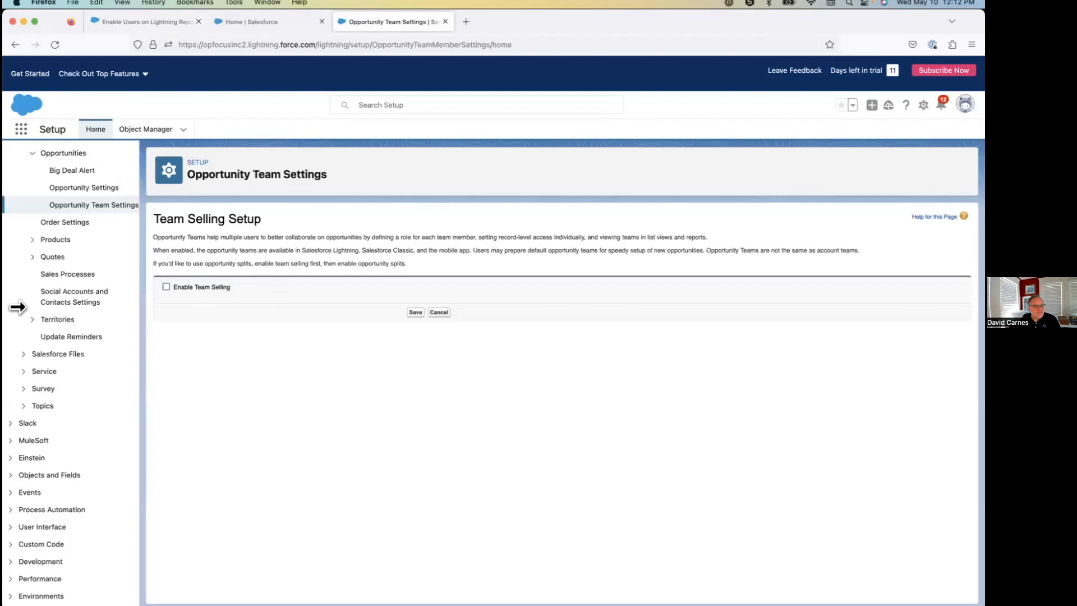
{"action": "scroll", "coordinate": [18, 307], "scroll_direction": "up", "scroll_amount": 10}
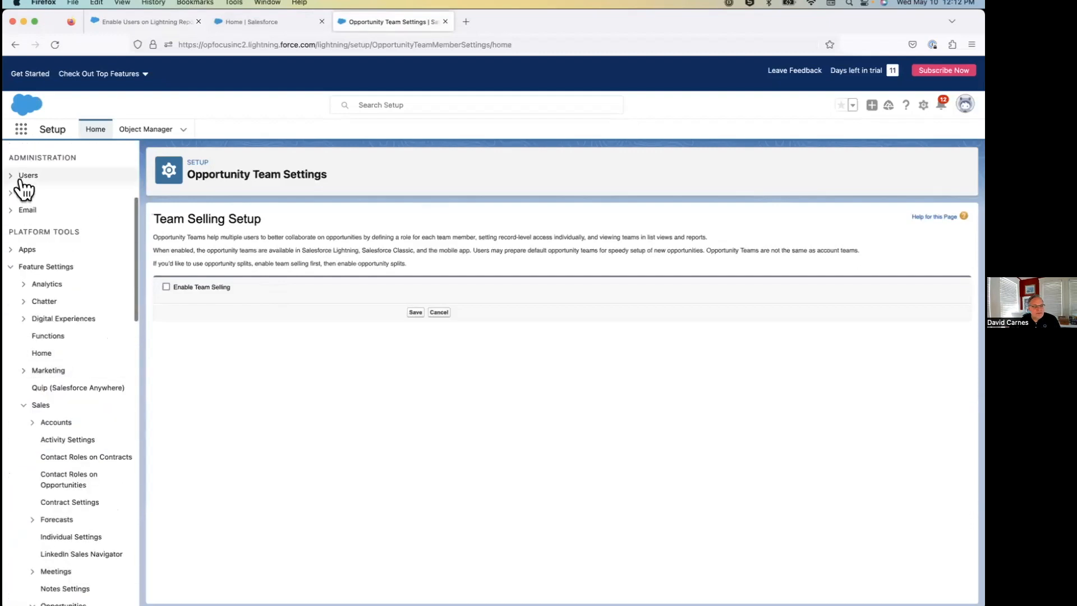
{"action": "left_click", "coordinate": [22, 177]}
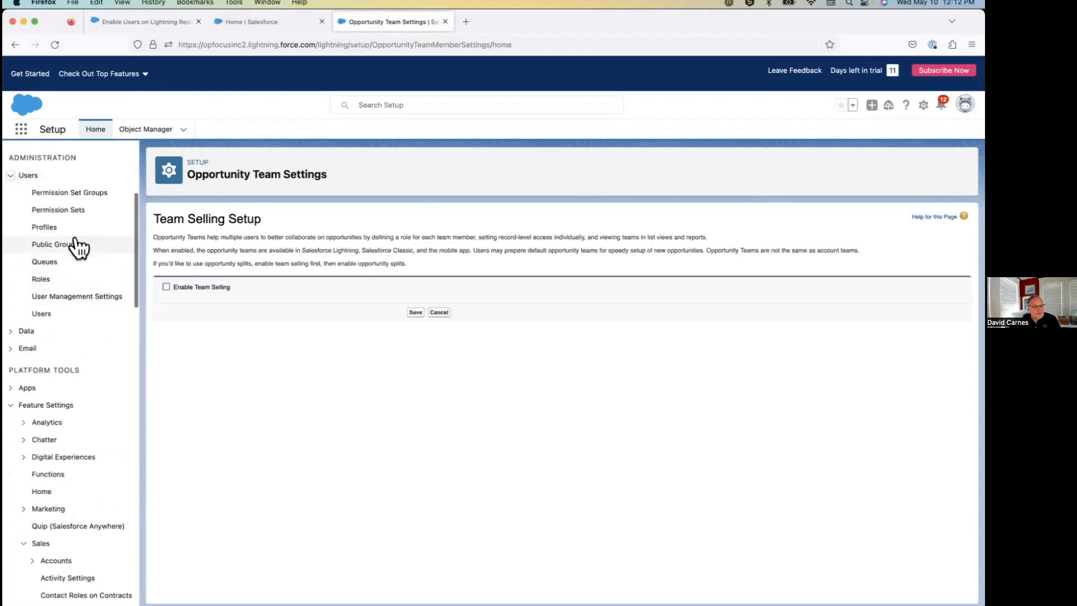
{"action": "right_click", "coordinate": [76, 212]}
{"action": "left_click", "coordinate": [96, 215]}
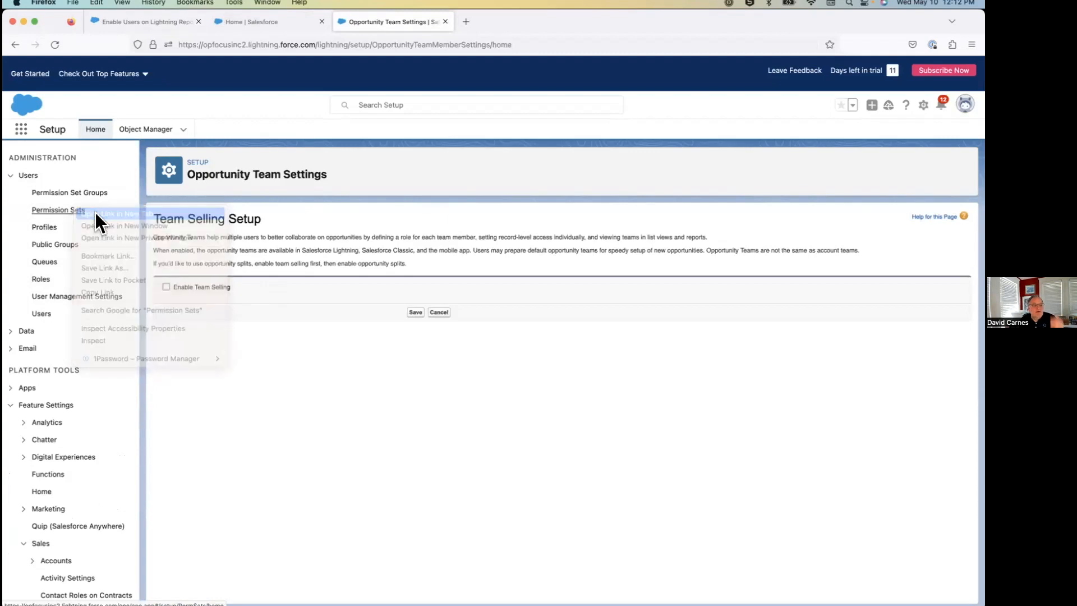
{"action": "left_click", "coordinate": [543, 25]}
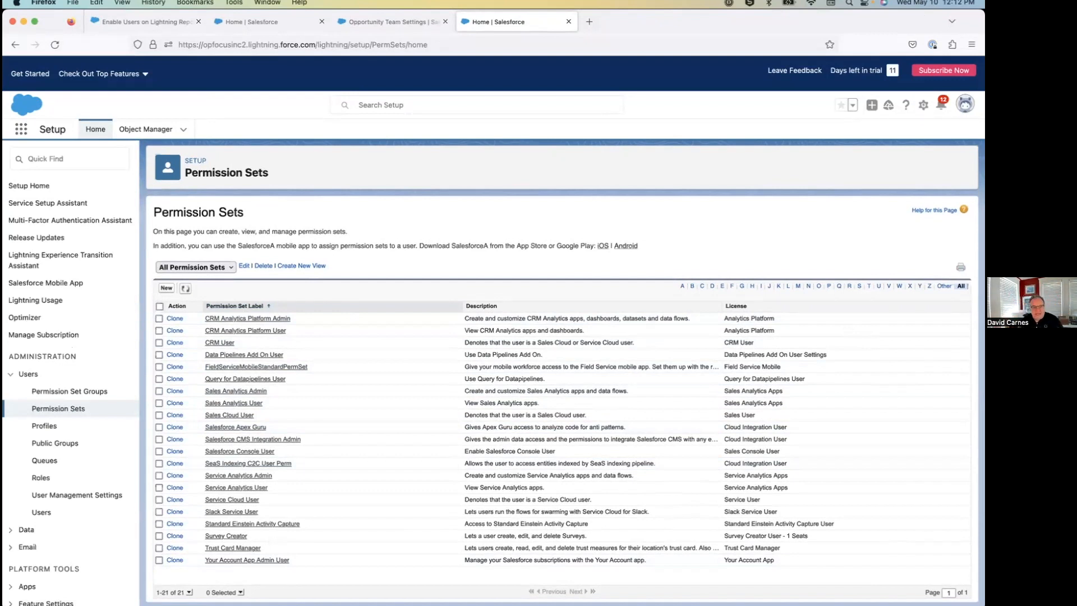
Create and save a permission set labelled "Report & Dashboard Permissions - Super User".
{"action": "left_click", "coordinate": [166, 288]}
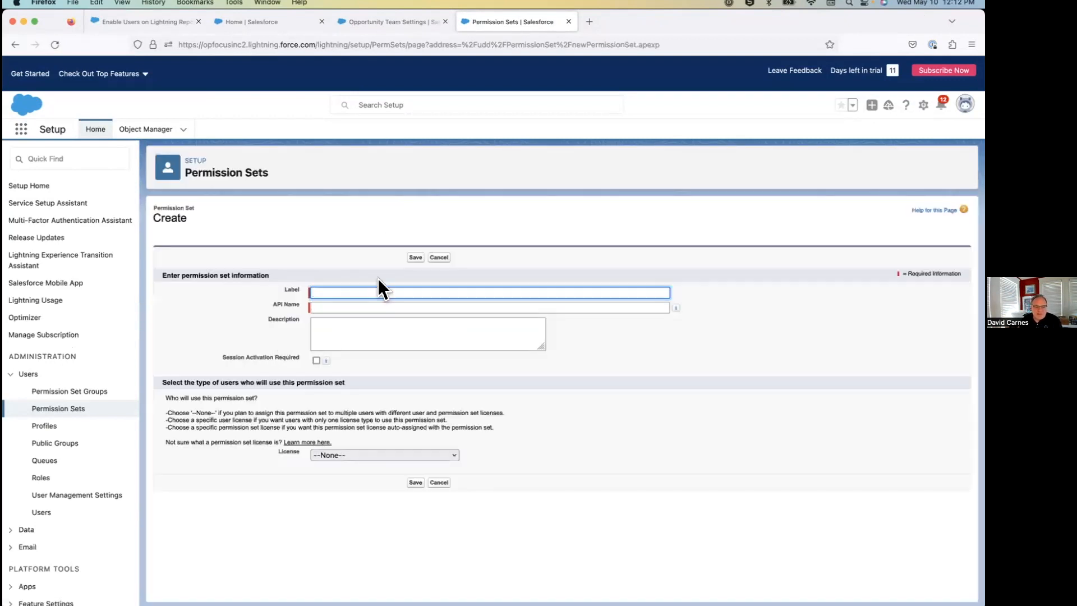
{"action": "type", "text": "Report & Dashboard Permissions - Super User"}
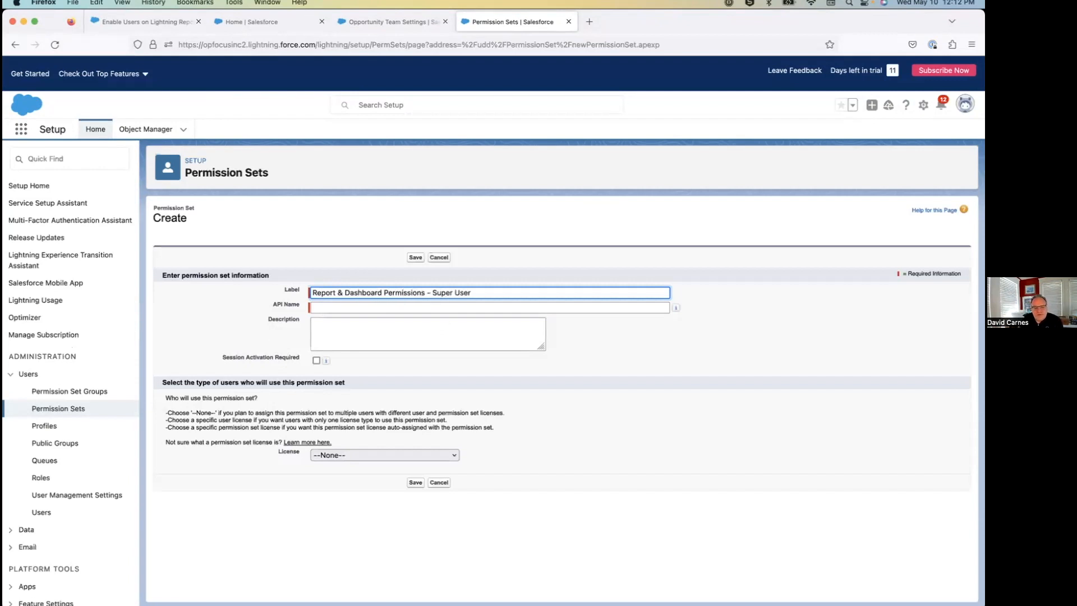
{"action": "left_click", "coordinate": [370, 341]}
{"action": "left_click", "coordinate": [414, 257]}
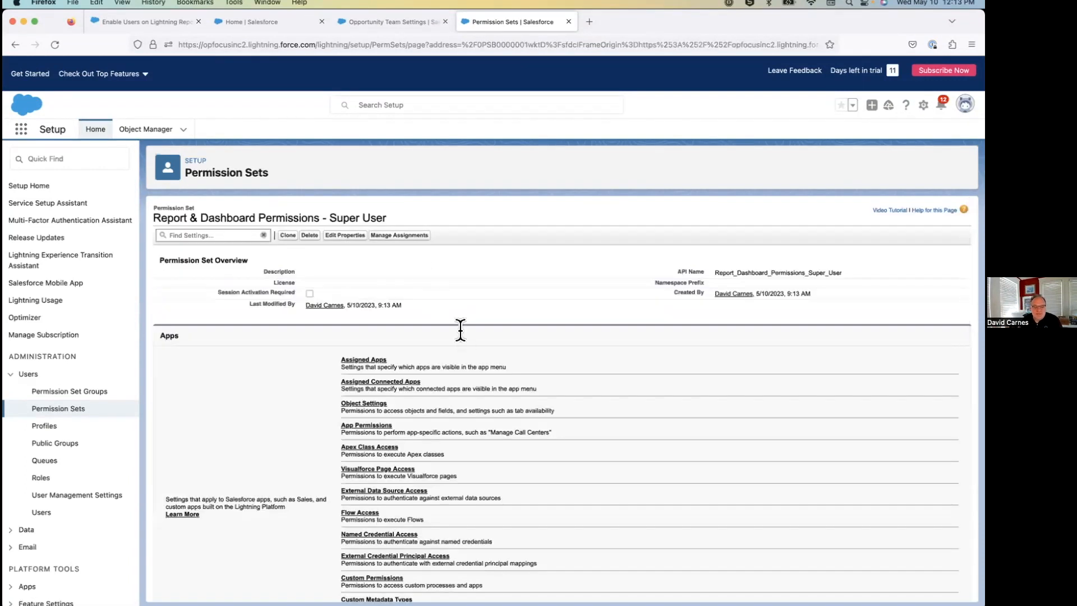
Open the System Permissions of the Report & Dashboard Permissions - Super User permission set.
{"action": "scroll", "coordinate": [459, 329], "scroll_direction": "down", "scroll_amount": 5}
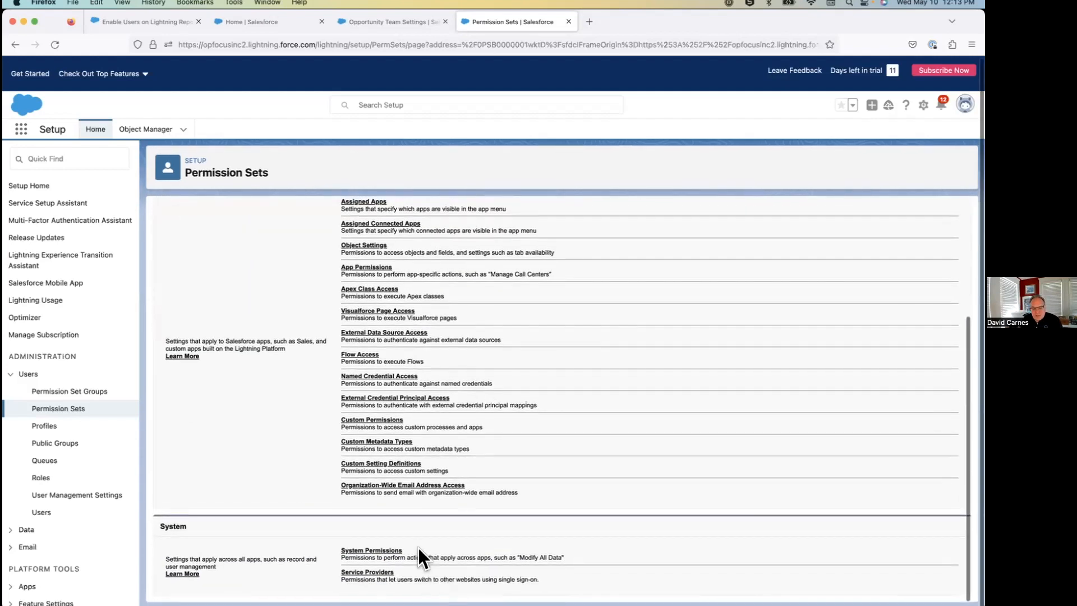
{"action": "left_click_drag", "start_coordinate": [597, 558], "coordinate": [334, 551]}
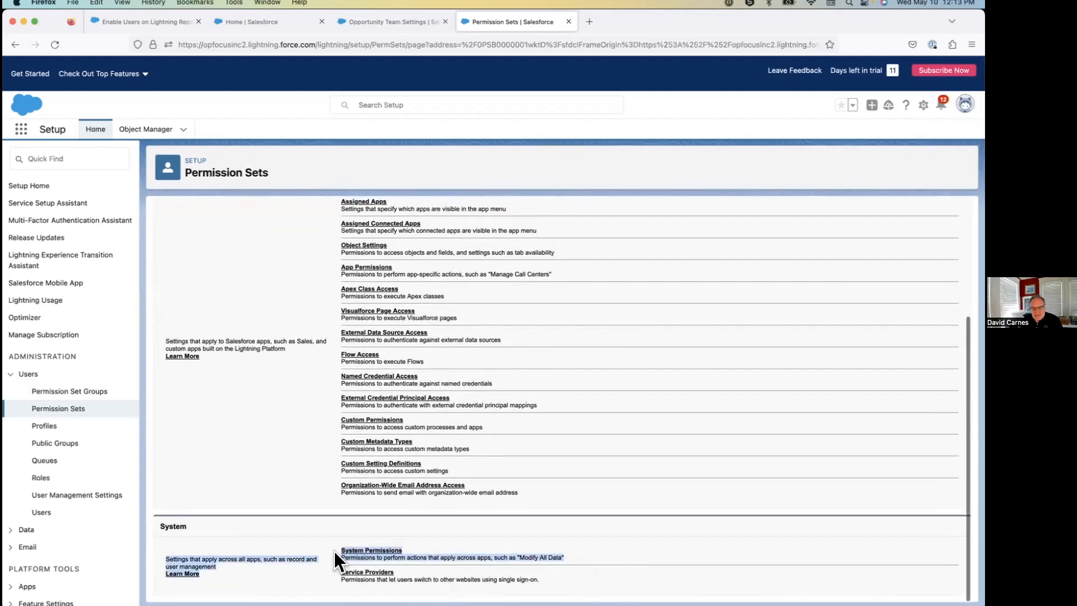
{"action": "left_click", "coordinate": [373, 551]}
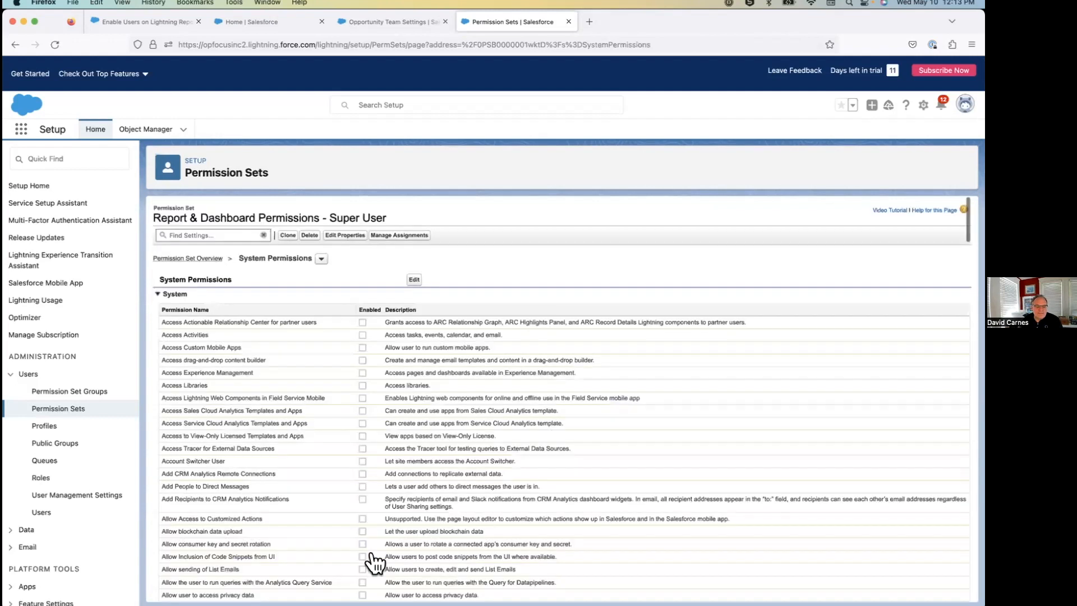
Open the permission set's System Permissions for editing, and check the article's list of suggested super user permissions.
{"action": "scroll", "coordinate": [374, 545], "scroll_direction": "down", "scroll_amount": 1}
{"action": "scroll", "coordinate": [373, 543], "scroll_direction": "down", "scroll_amount": 1}
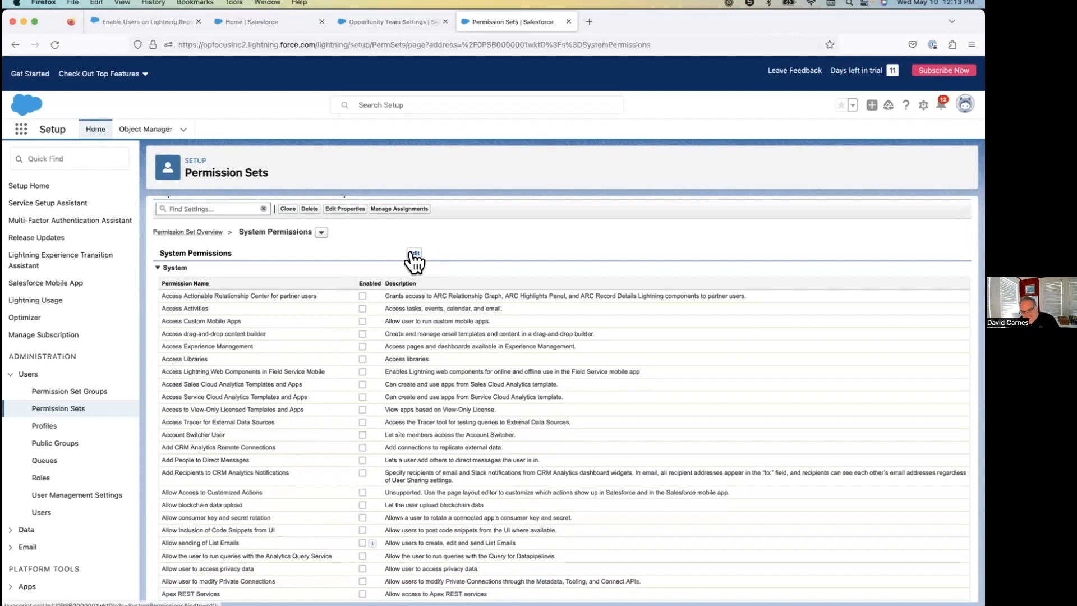
{"action": "left_click", "coordinate": [414, 253]}
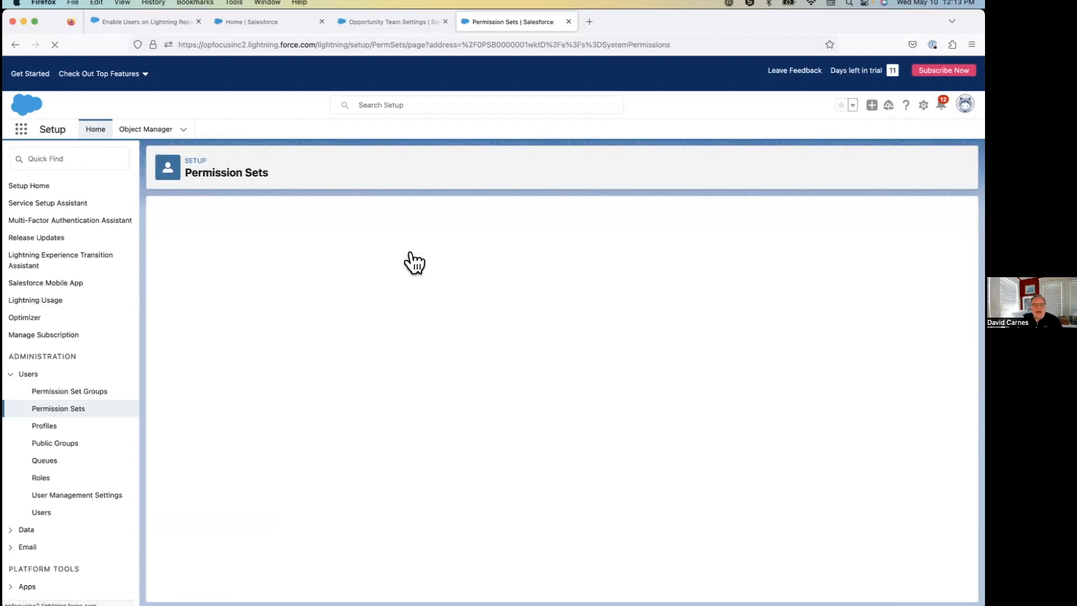
{"action": "left_click", "coordinate": [135, 21]}
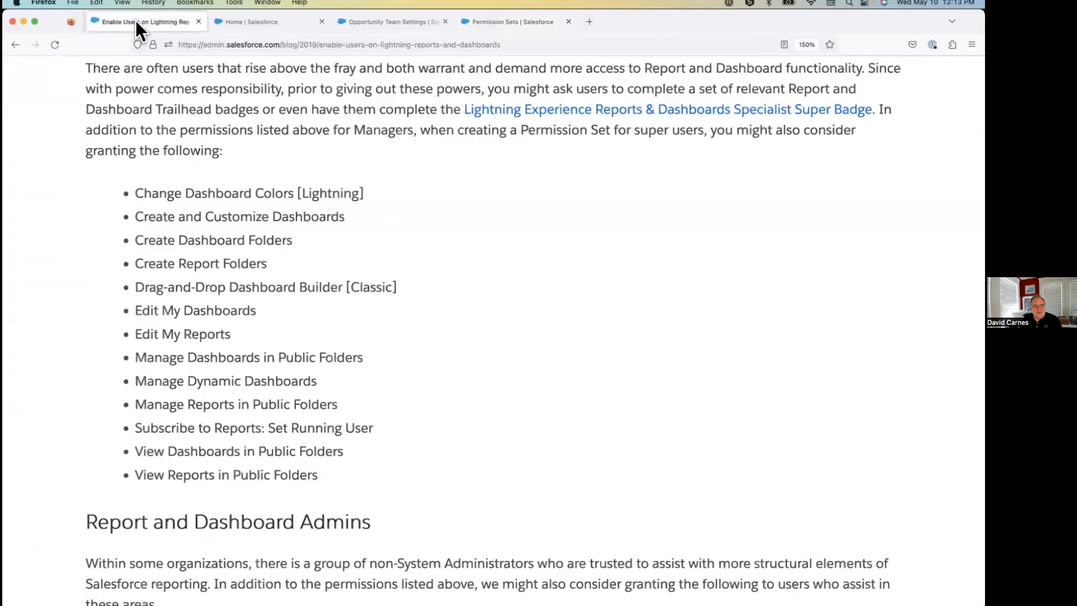
{"action": "left_click_drag", "start_coordinate": [144, 193], "coordinate": [359, 480]}
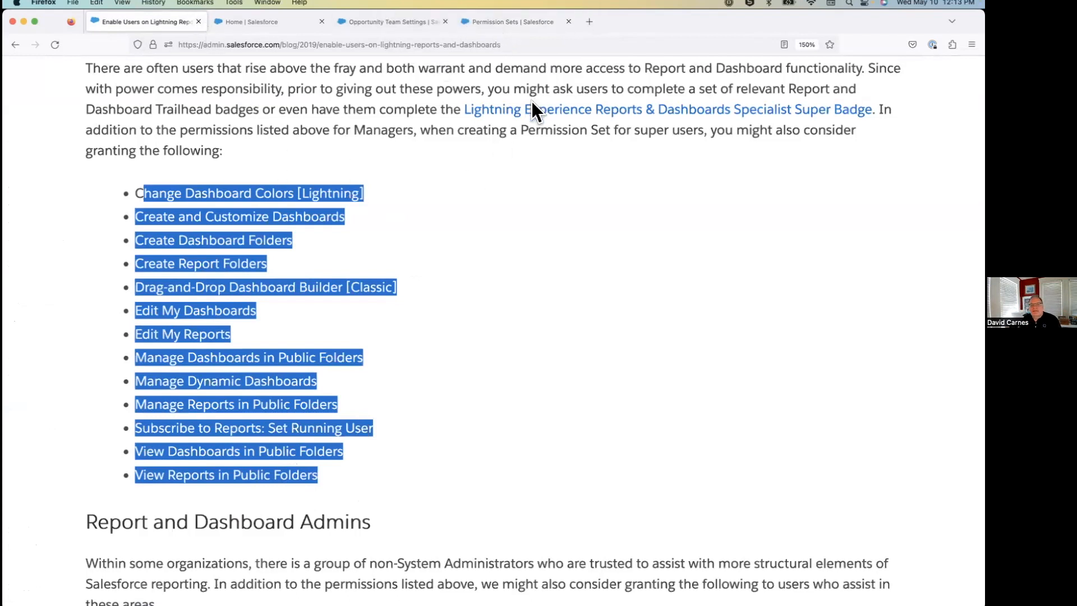
{"action": "left_click", "coordinate": [497, 21]}
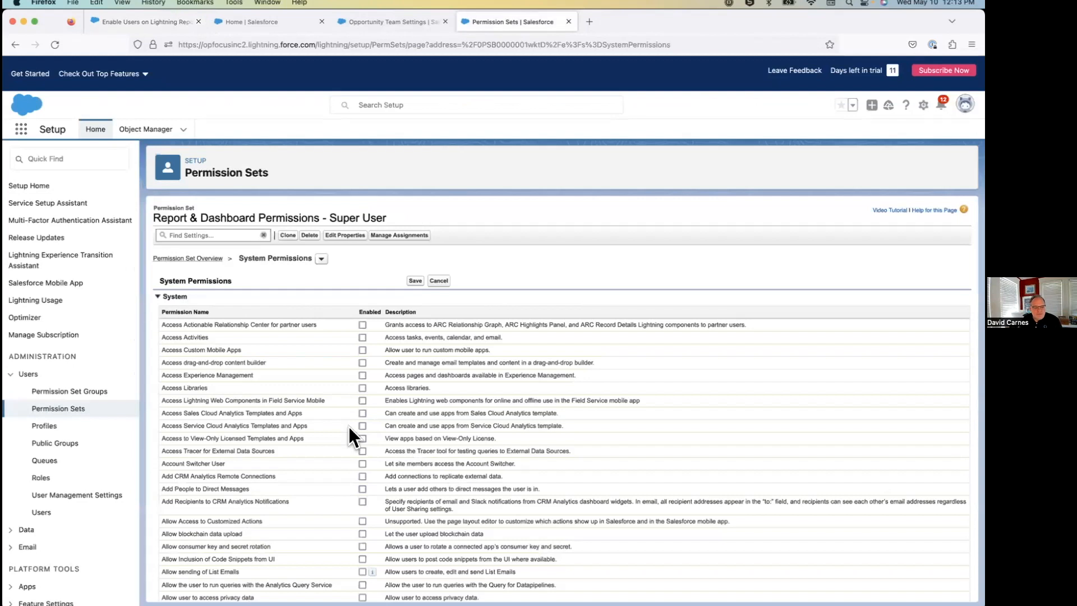
Enable the Change Dashboard Colors system permission.
{"action": "scroll", "coordinate": [349, 426], "scroll_direction": "down", "scroll_amount": 3}
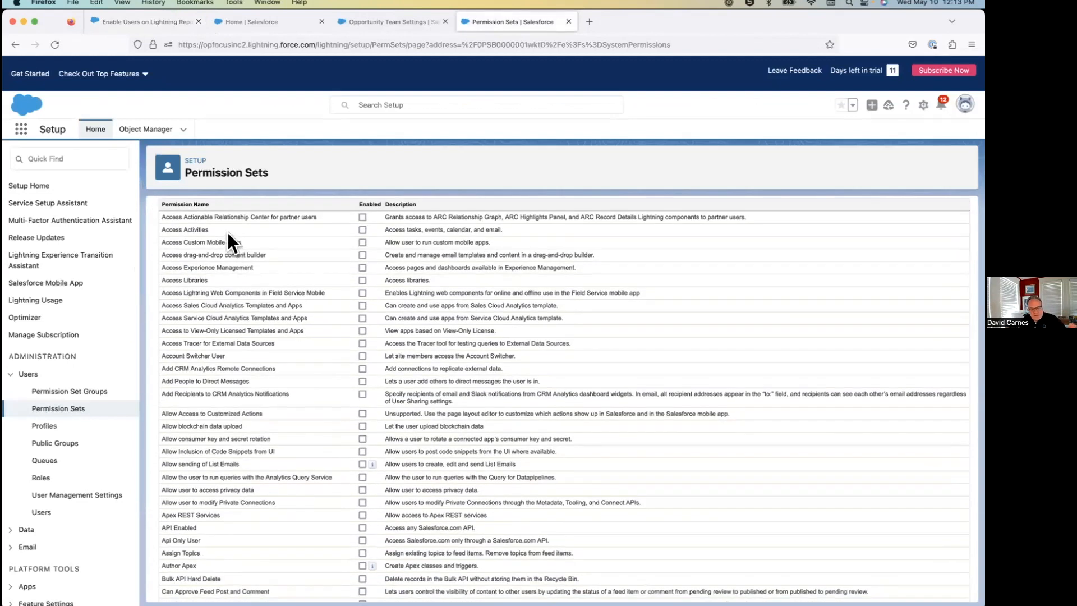
{"action": "scroll", "coordinate": [228, 235], "scroll_direction": "down", "scroll_amount": 2}
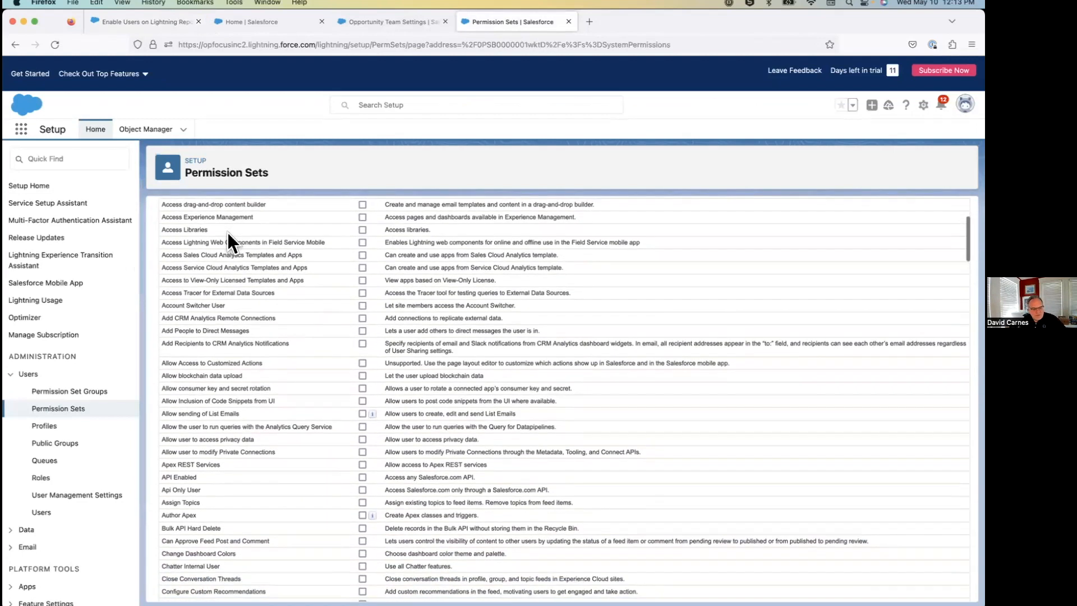
{"action": "scroll", "coordinate": [227, 233], "scroll_direction": "down", "scroll_amount": 4}
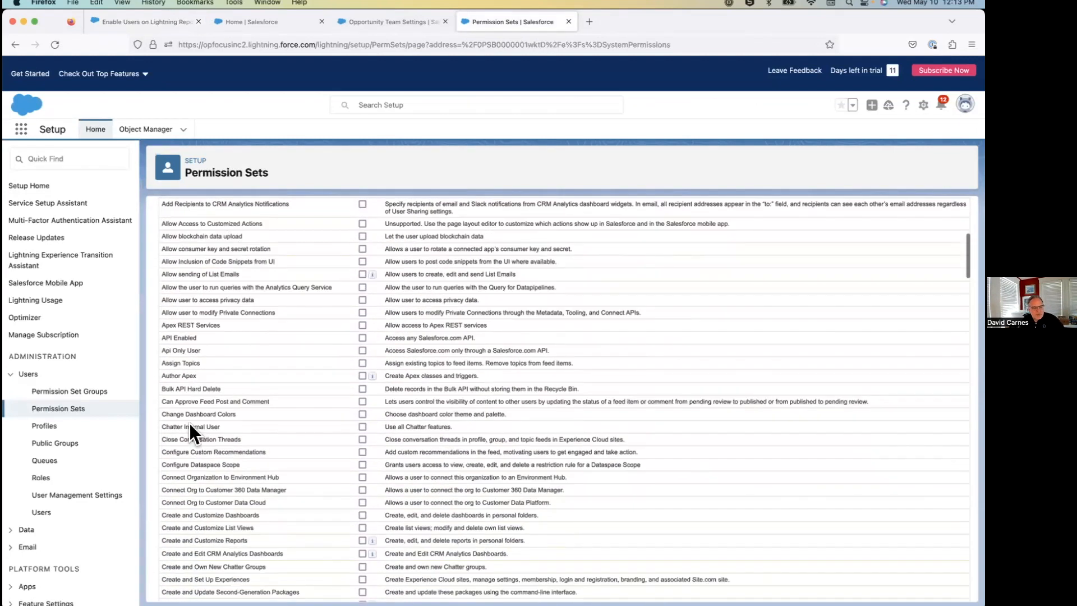
{"action": "left_click", "coordinate": [362, 431]}
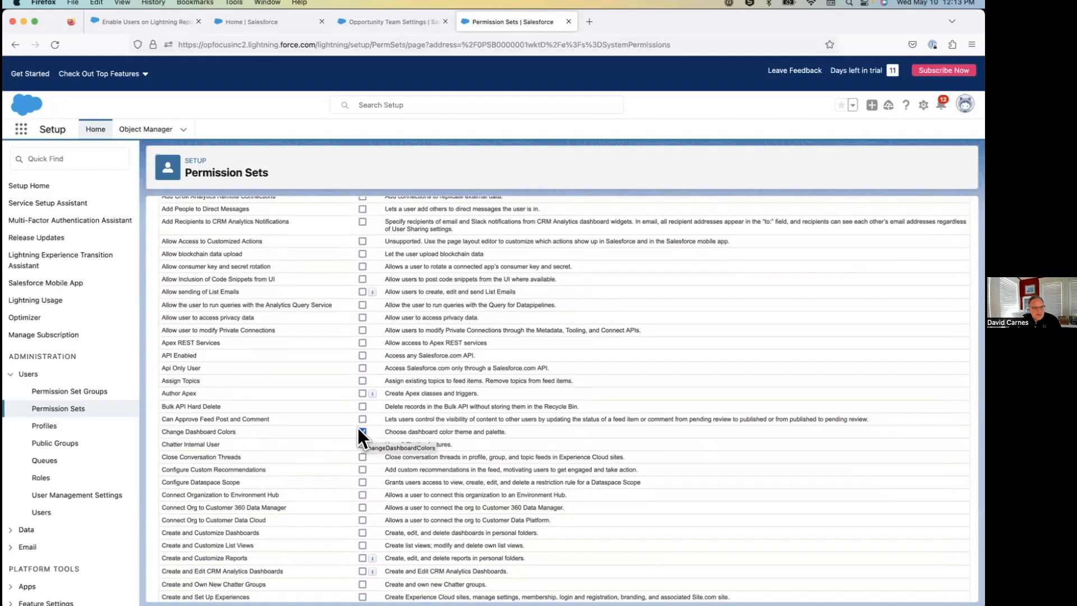
Recheck the article's list, and enable Create and Customize Reports, Create and Customize Dashboards, and Create Dashboard Folders in the permission set.
{"action": "left_click", "coordinate": [122, 27]}
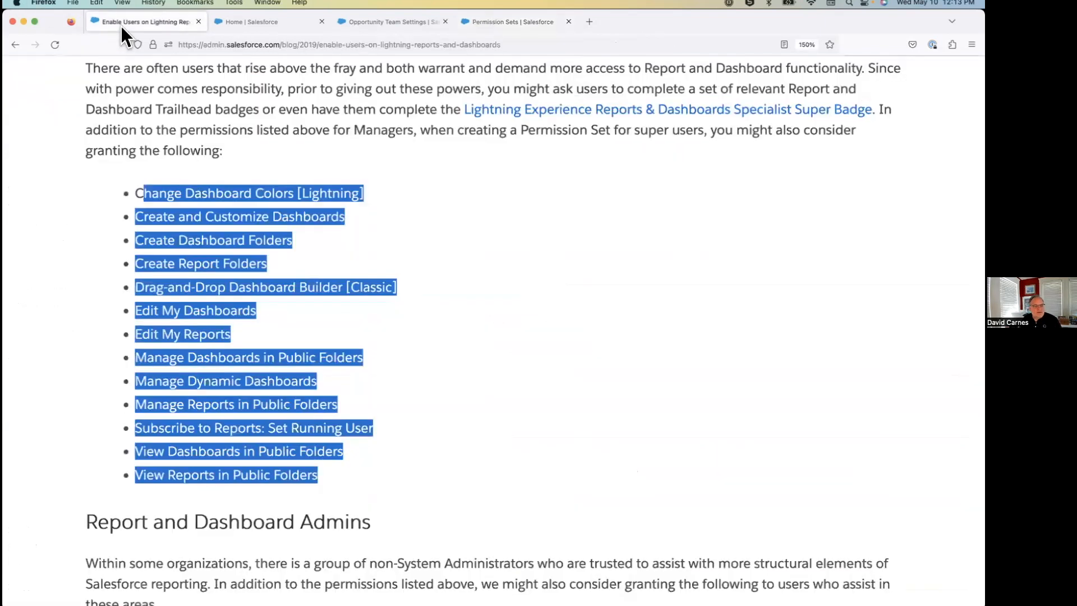
{"action": "left_click", "coordinate": [261, 275]}
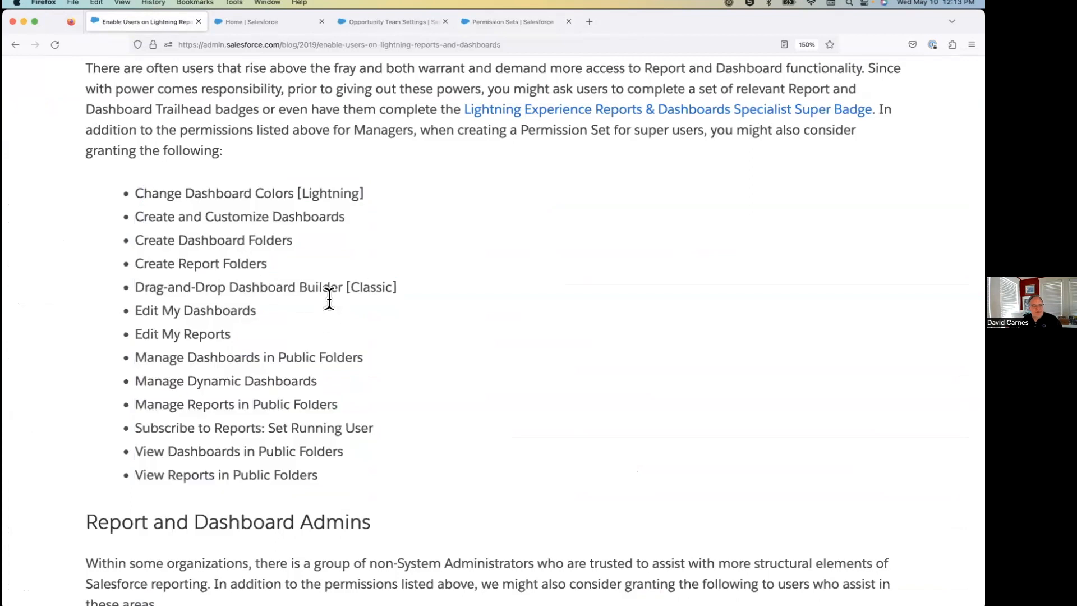
{"action": "left_click", "coordinate": [520, 21]}
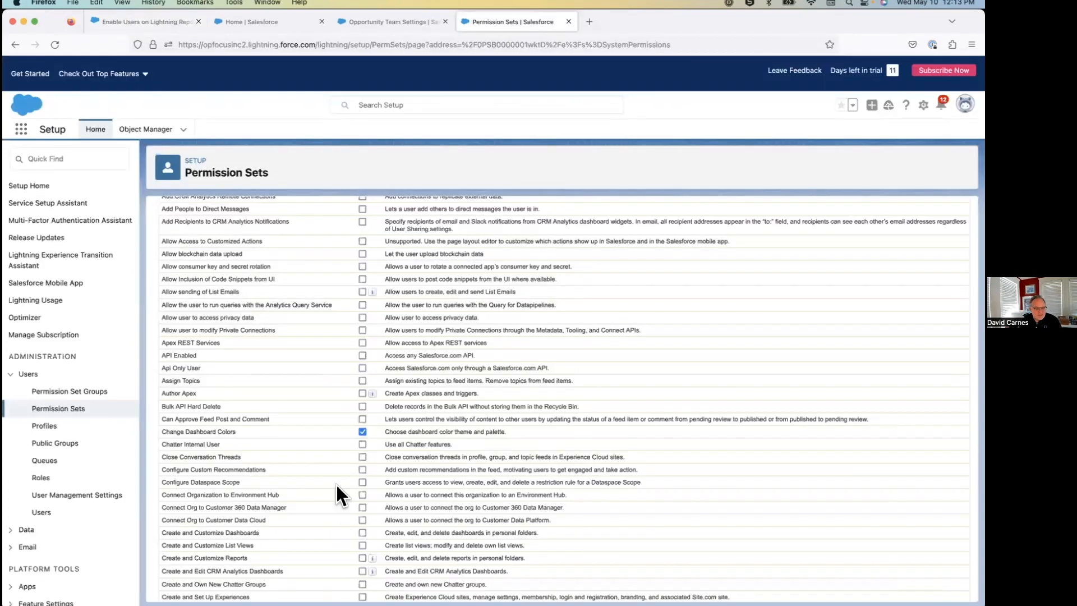
{"action": "scroll", "coordinate": [335, 485], "scroll_direction": "down", "scroll_amount": 3}
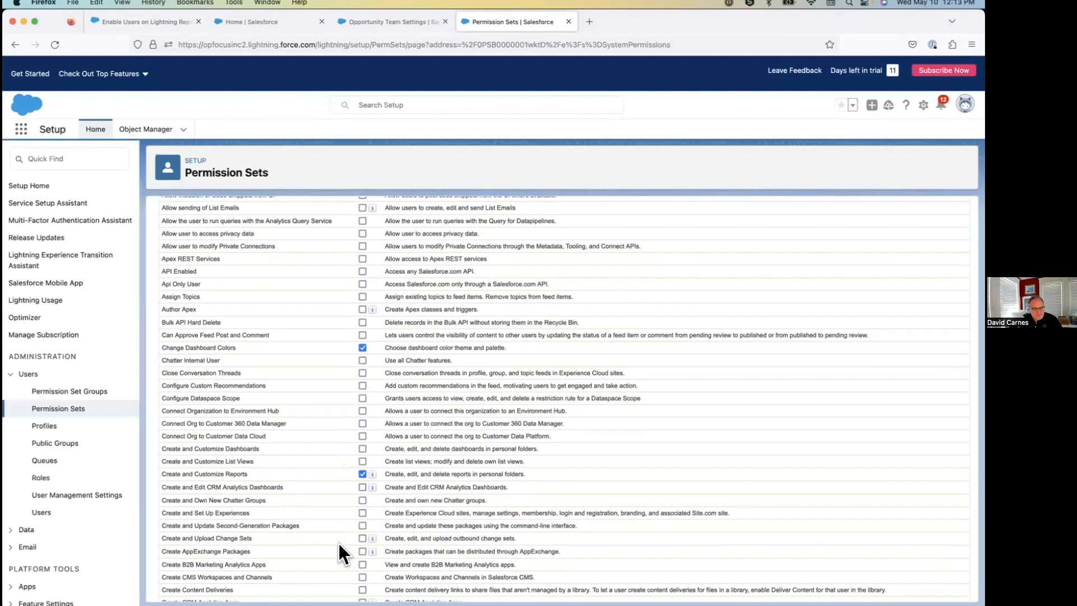
{"action": "scroll", "coordinate": [339, 543], "scroll_direction": "down", "scroll_amount": 4}
{"action": "scroll", "coordinate": [338, 543], "scroll_direction": "down", "scroll_amount": 1}
{"action": "left_click", "coordinate": [362, 496]}
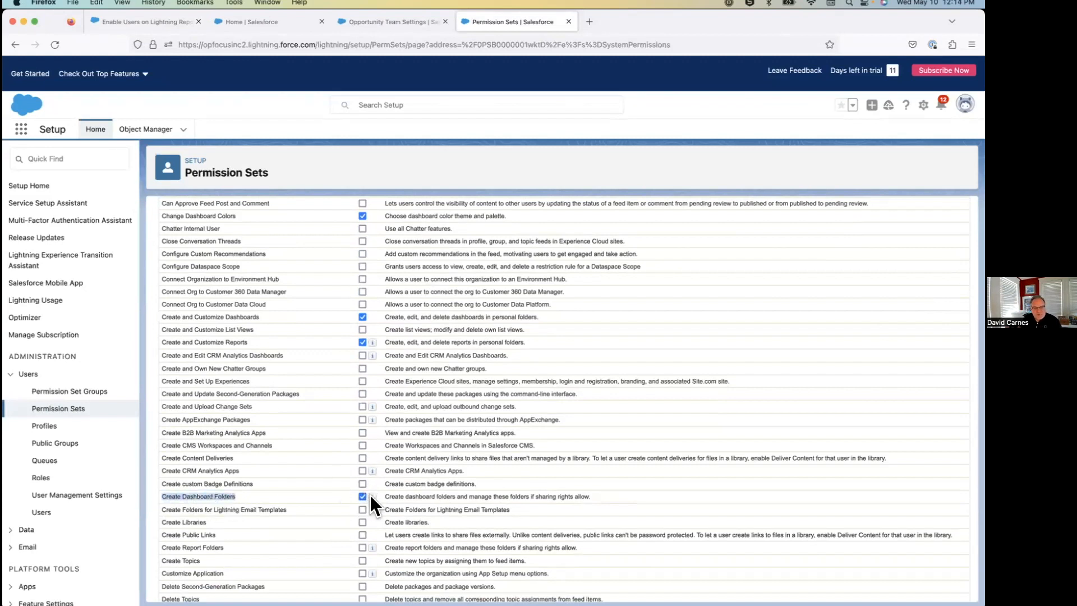
Look over the CRM Analytics and dataset recipe permissions, and enable Edit My Dashboards and Edit My Reports.
{"action": "mouse_move", "coordinate": [371, 496]}
{"action": "scroll", "coordinate": [277, 443], "scroll_direction": "down", "scroll_amount": 5}
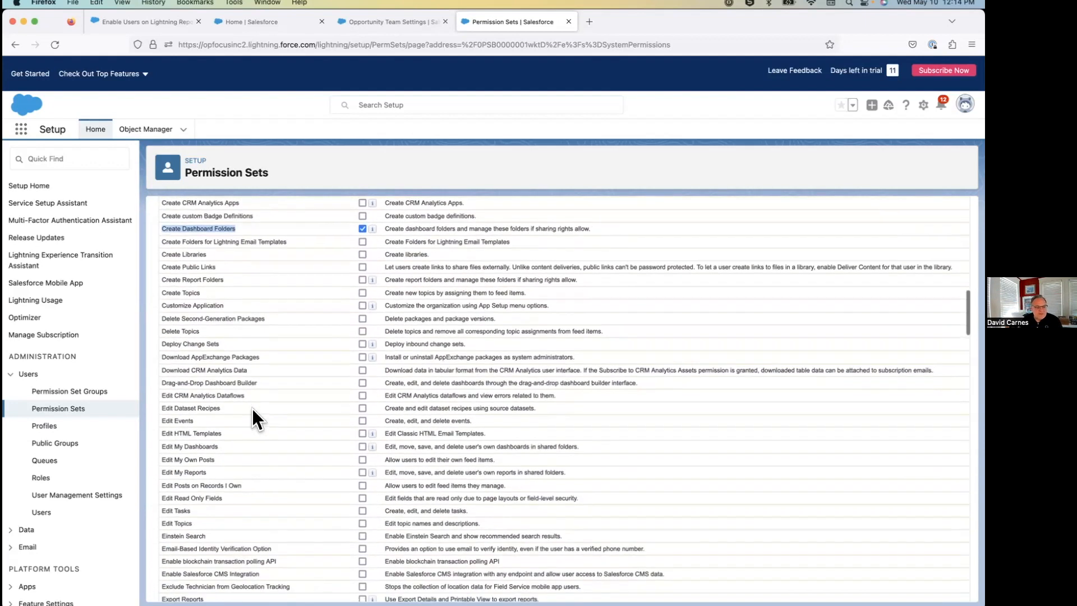
{"action": "left_click", "coordinate": [251, 363]}
{"action": "left_click_drag", "start_coordinate": [161, 369], "coordinate": [288, 370]}
{"action": "scroll", "coordinate": [272, 409], "scroll_direction": "down", "scroll_amount": 1}
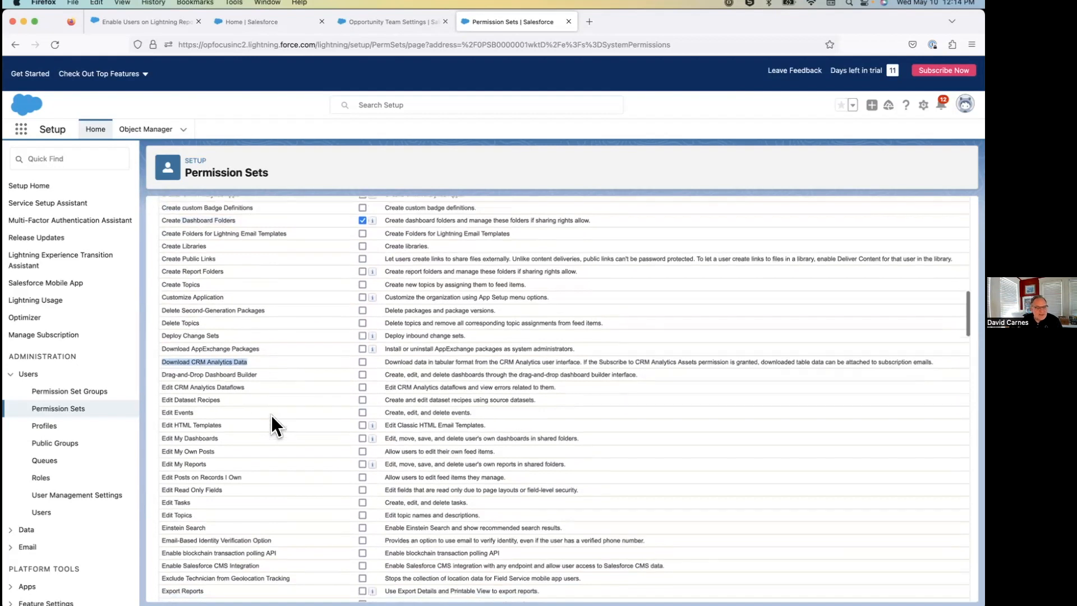
{"action": "scroll", "coordinate": [272, 404], "scroll_direction": "down", "scroll_amount": 1}
{"action": "left_click_drag", "start_coordinate": [244, 343], "coordinate": [157, 343]}
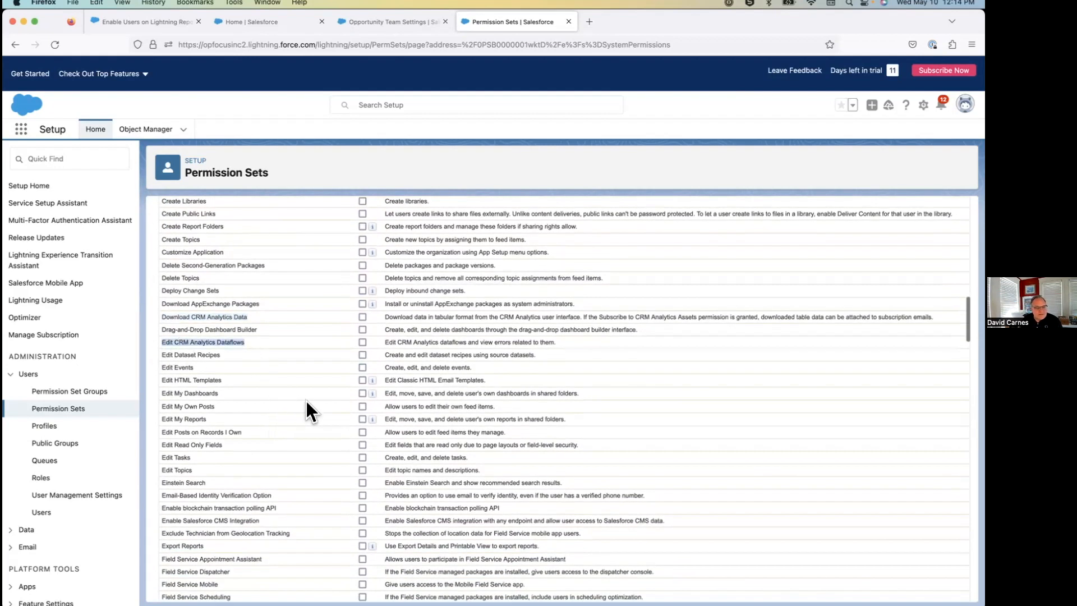
{"action": "scroll", "coordinate": [236, 360], "scroll_direction": "down", "scroll_amount": 2}
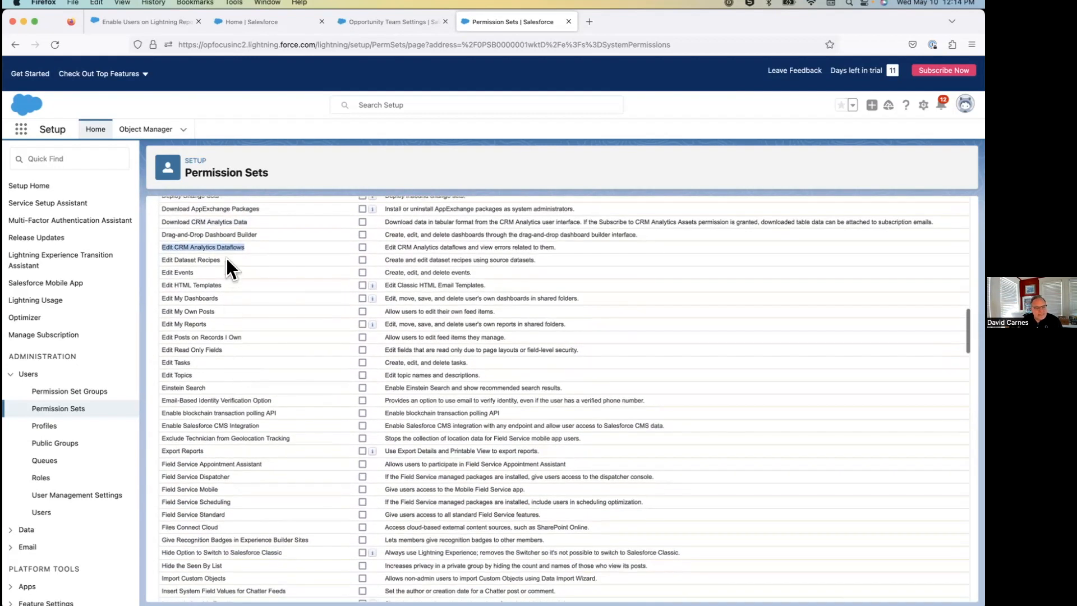
{"action": "left_click_drag", "start_coordinate": [226, 259], "coordinate": [174, 260]}
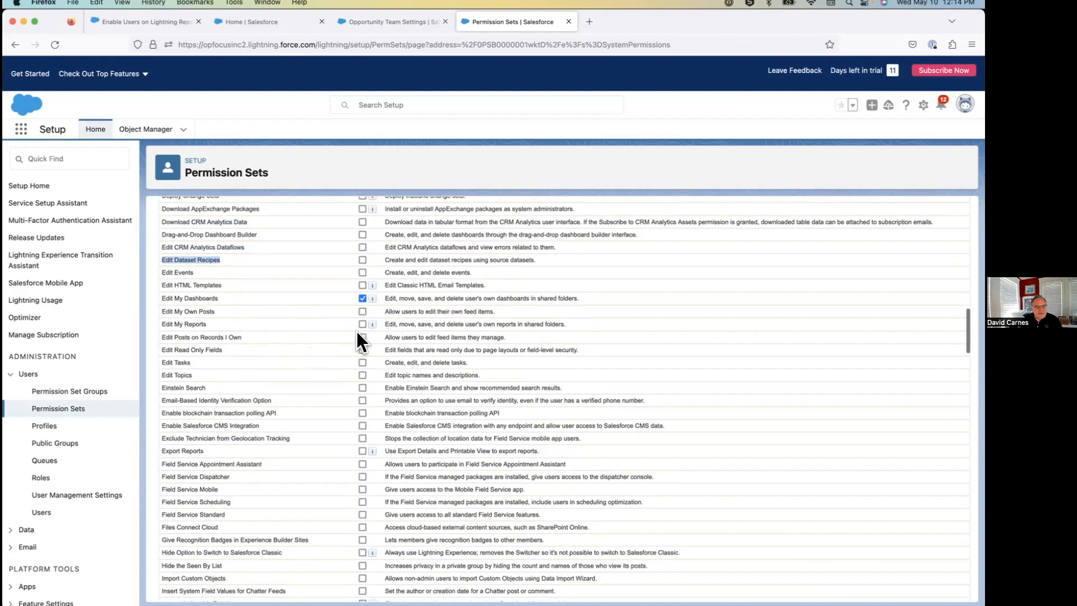
{"action": "scroll", "coordinate": [305, 415], "scroll_direction": "down", "scroll_amount": 10}
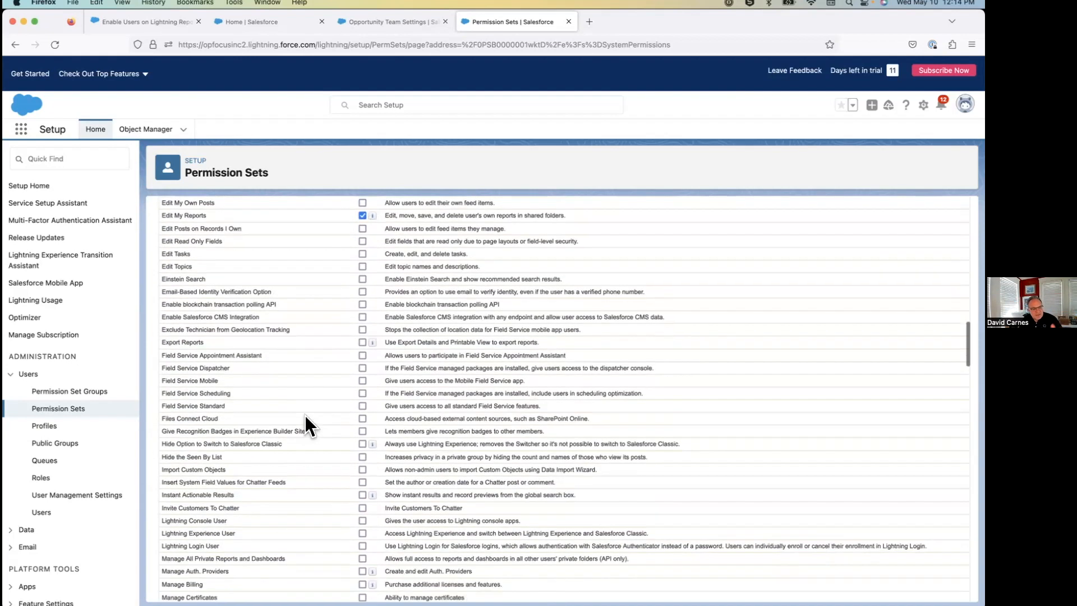
Review the remaining Manage, Subscribe and View permissions for reports and dashboards, and switch to the PowerPoint slide.
{"action": "scroll", "coordinate": [305, 415], "scroll_direction": "down", "scroll_amount": 20}
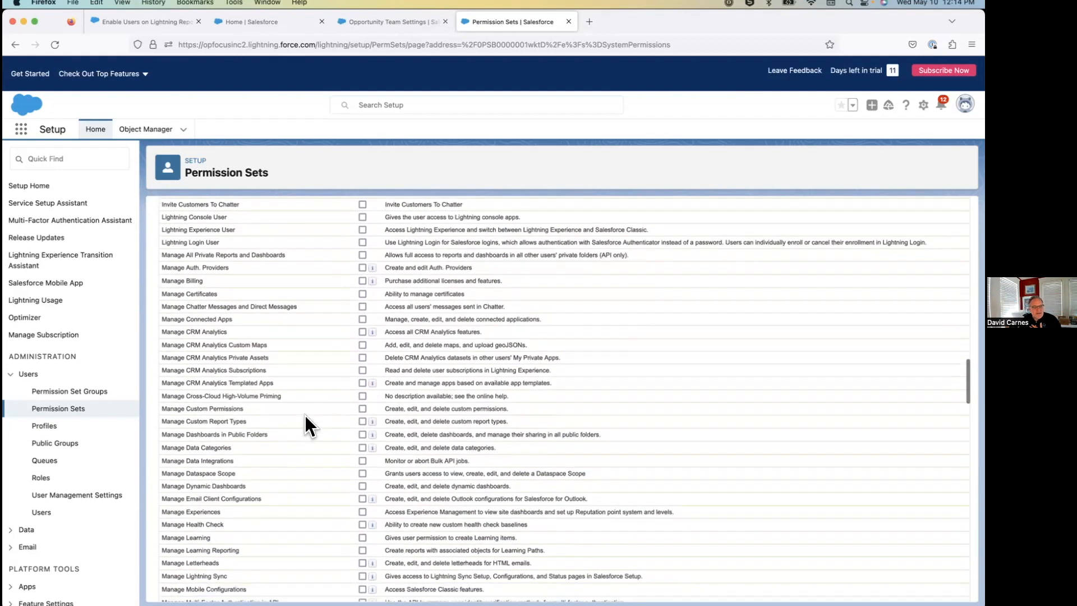
{"action": "scroll", "coordinate": [305, 415], "scroll_direction": "down", "scroll_amount": 20}
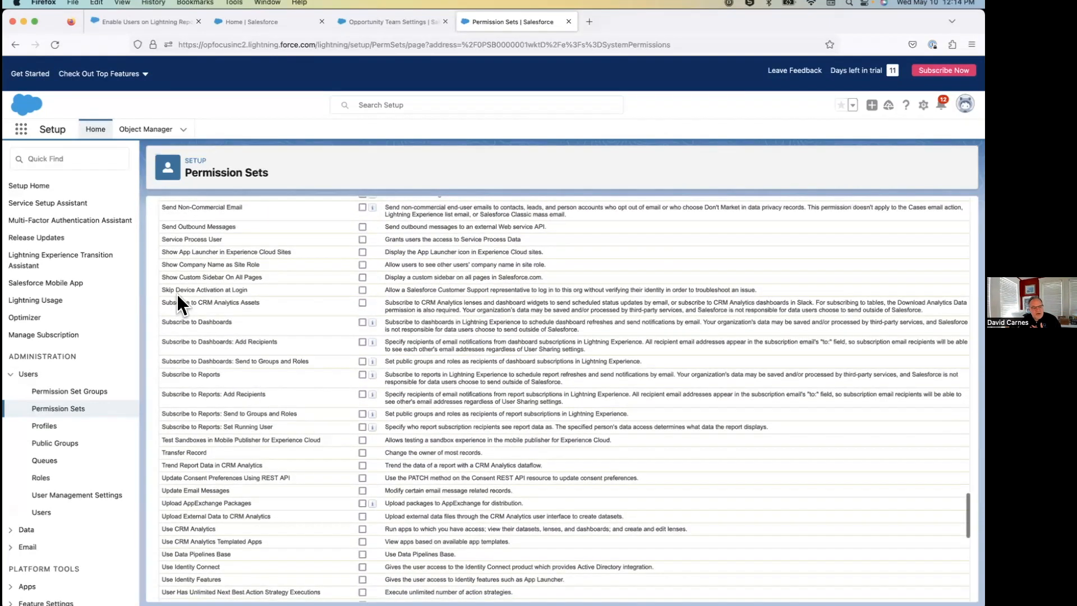
{"action": "left_click_drag", "start_coordinate": [230, 346], "coordinate": [315, 428]}
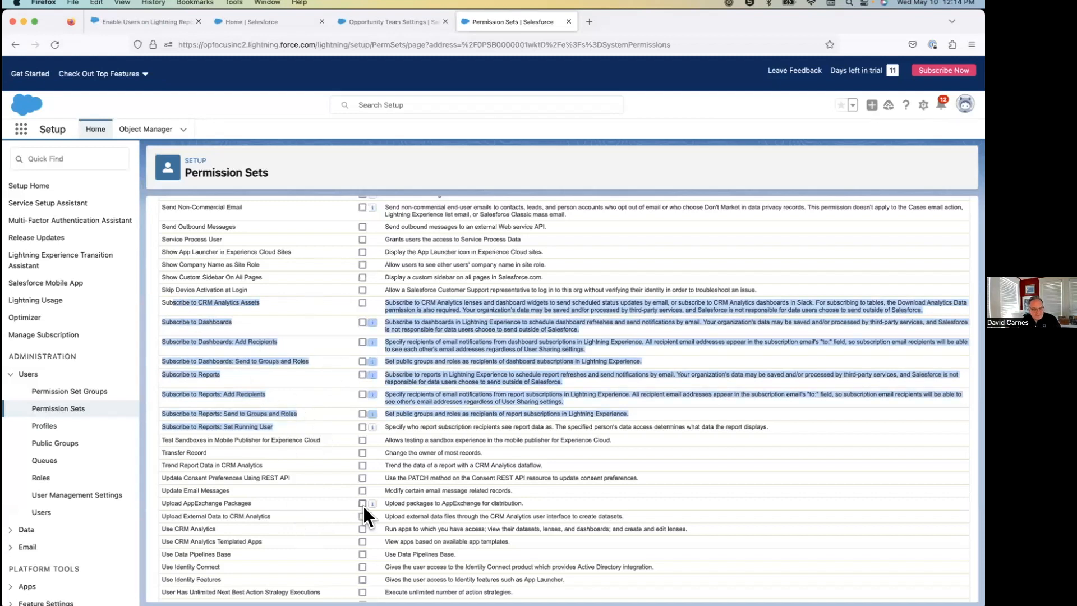
{"action": "left_click", "coordinate": [323, 467]}
{"action": "scroll", "coordinate": [323, 468], "scroll_direction": "down", "scroll_amount": 5}
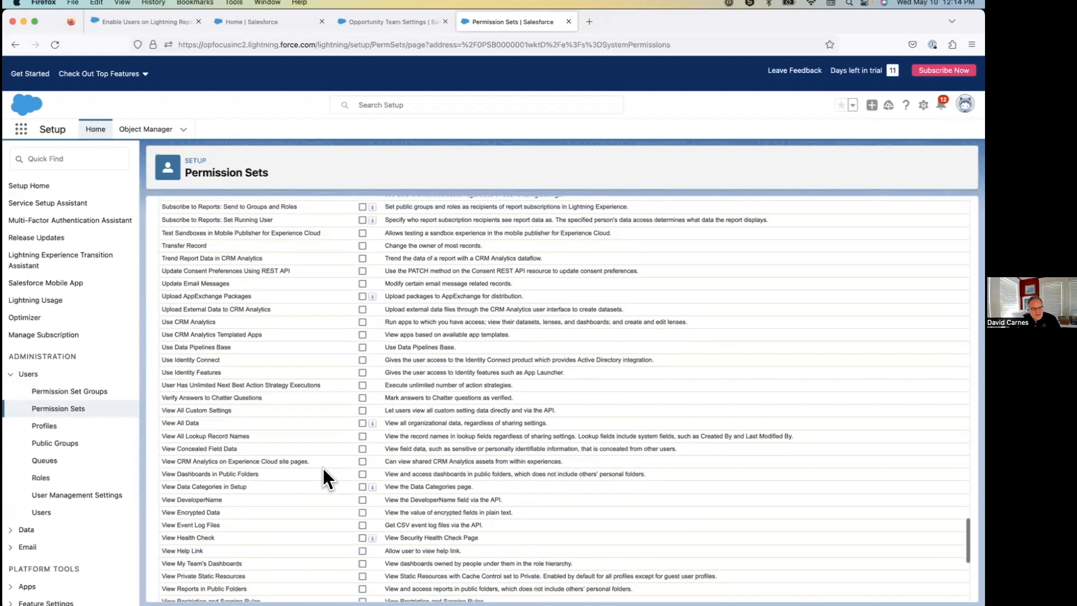
{"action": "key", "text": "super+Tab"}
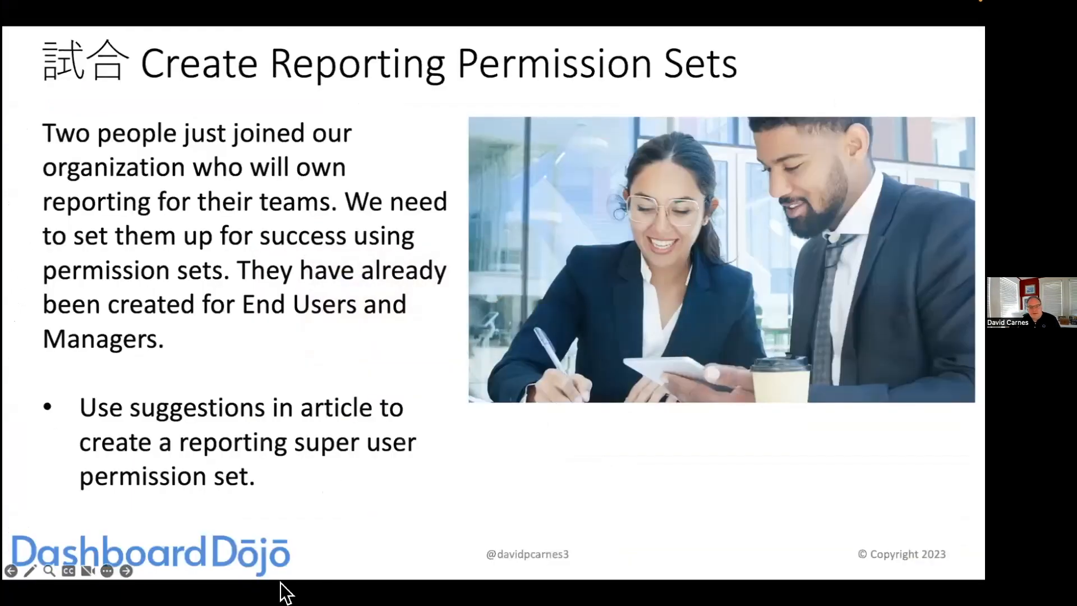
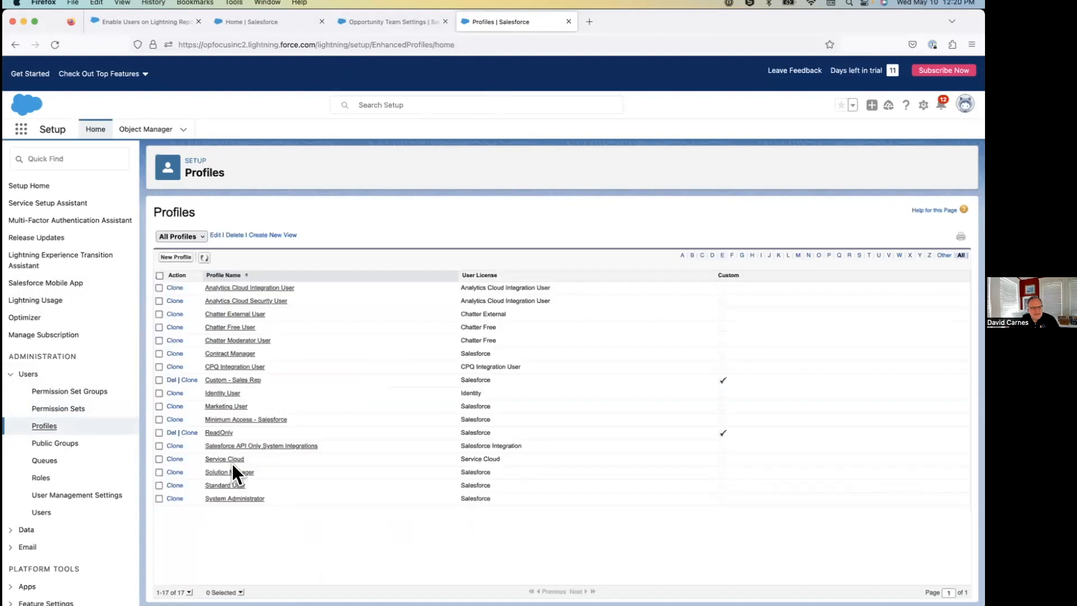
Open the object settings of the Custom - Sales Rep profile.
{"action": "left_click", "coordinate": [228, 379]}
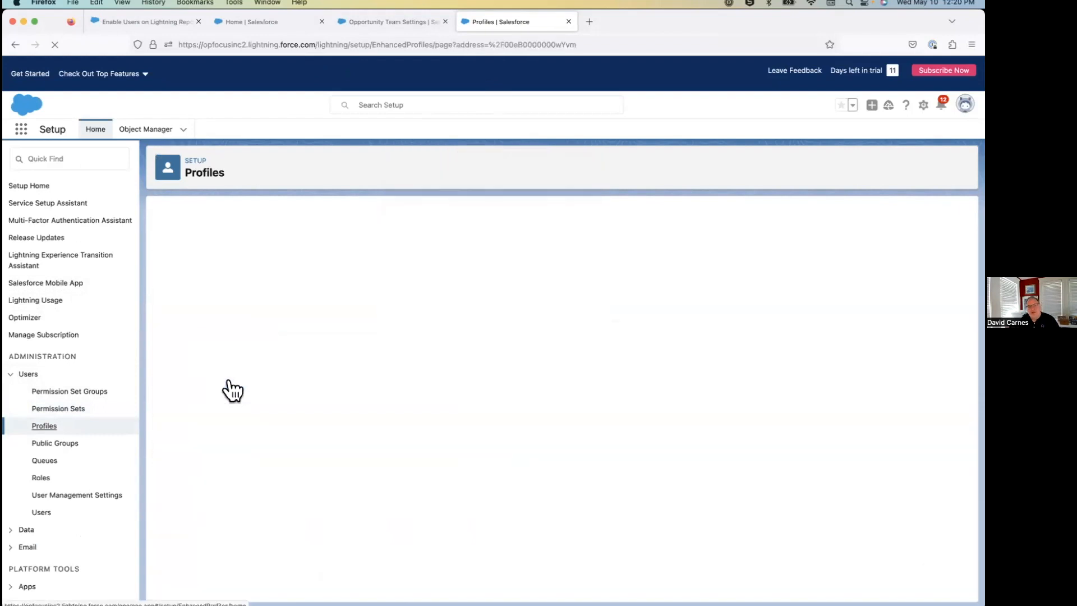
{"action": "scroll", "coordinate": [228, 381], "scroll_direction": "down", "scroll_amount": 1}
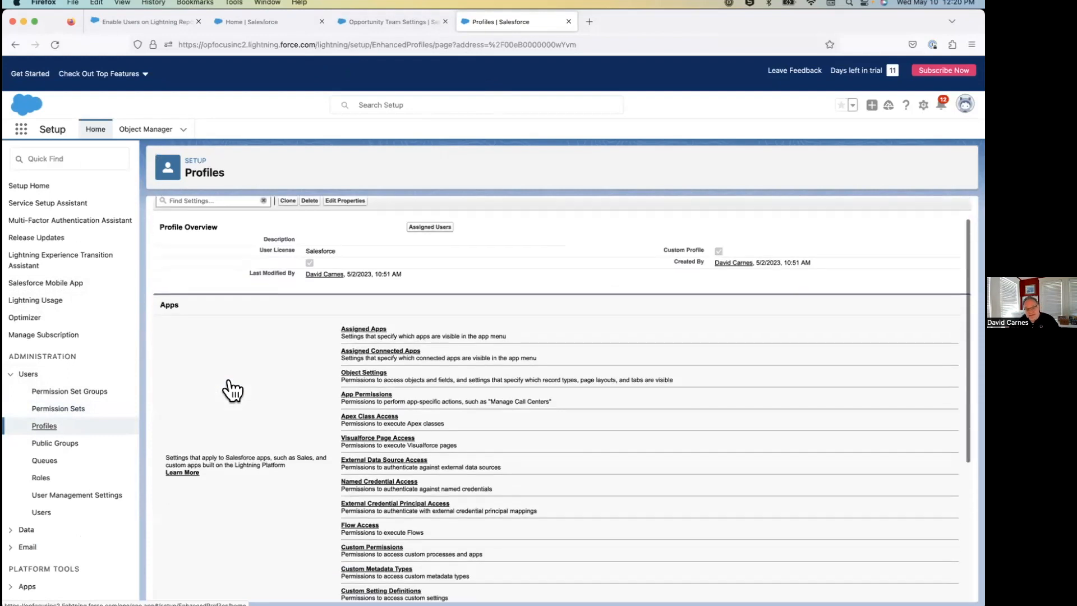
{"action": "left_click", "coordinate": [368, 372]}
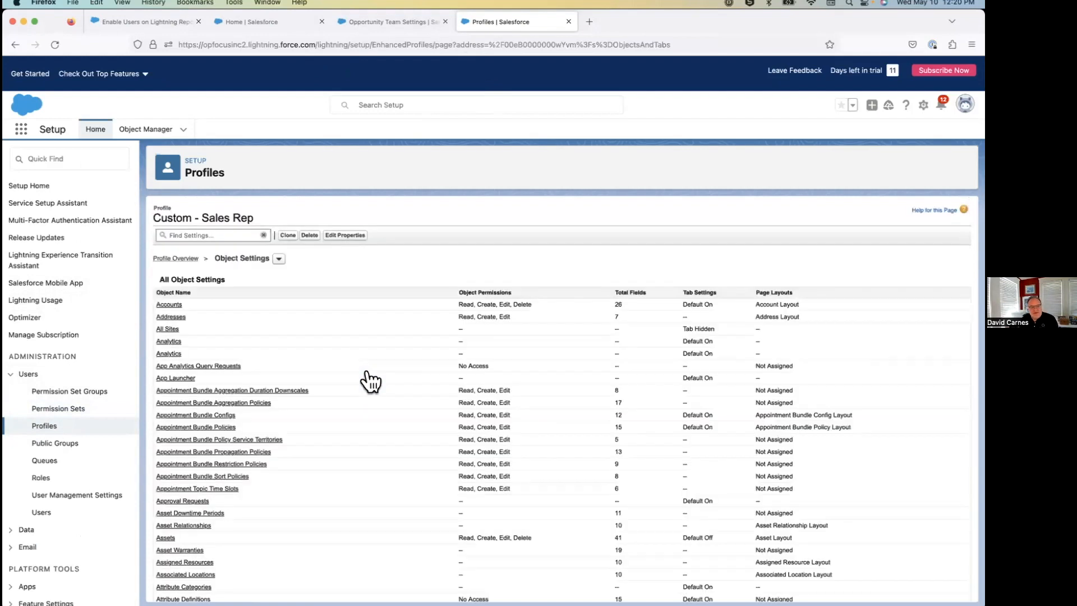
Disable the Delete object permission for Opportunities in the Custom - Sales Rep profile and save the change.
{"action": "scroll", "coordinate": [312, 426], "scroll_direction": "down", "scroll_amount": 3}
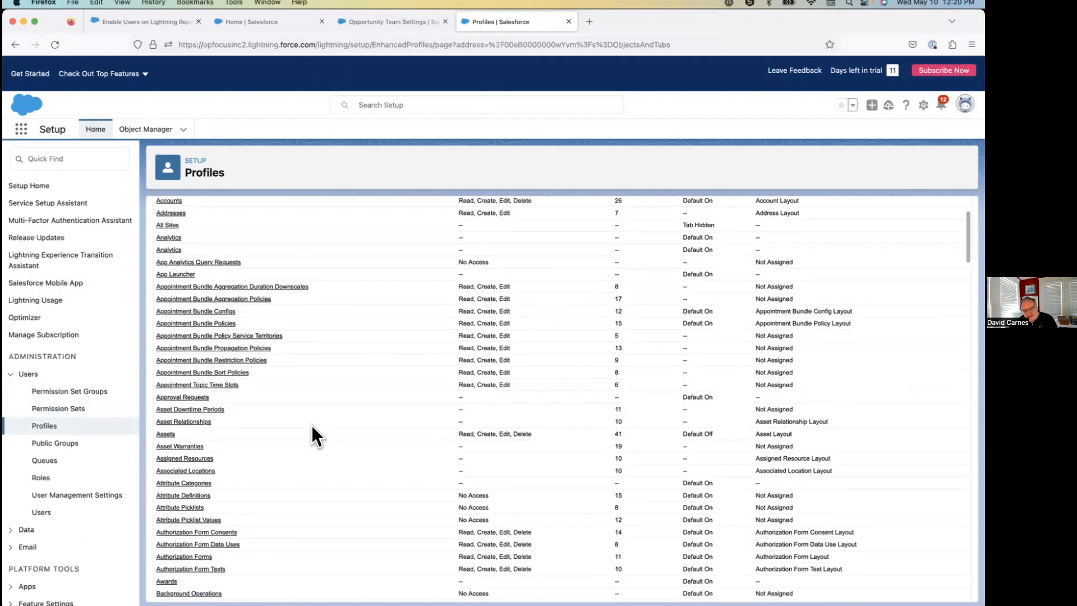
{"action": "scroll", "coordinate": [312, 426], "scroll_direction": "down", "scroll_amount": 1}
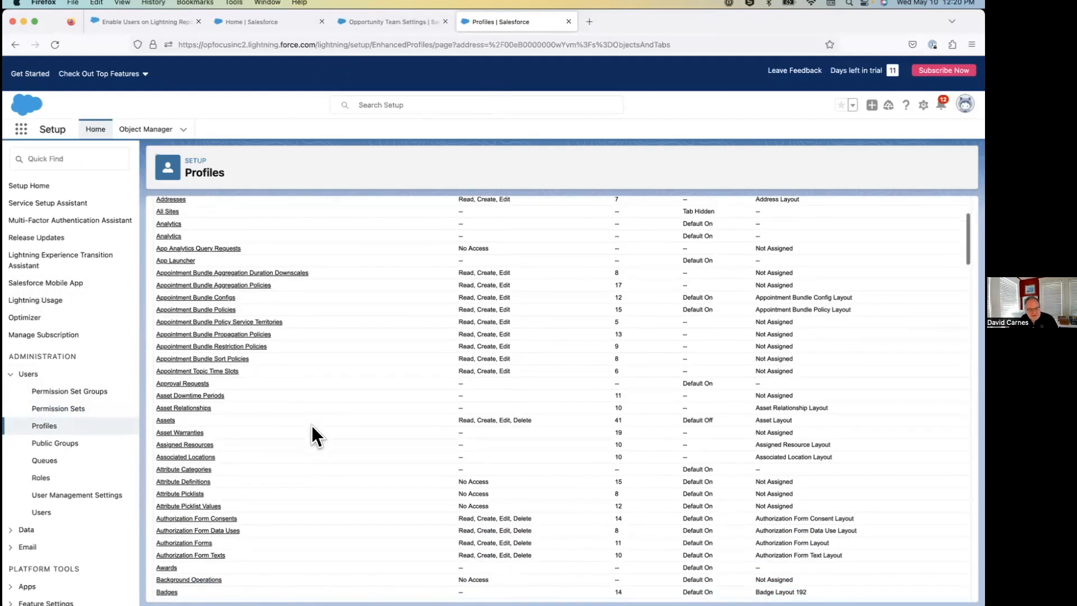
{"action": "scroll", "coordinate": [311, 425], "scroll_direction": "down", "scroll_amount": 7}
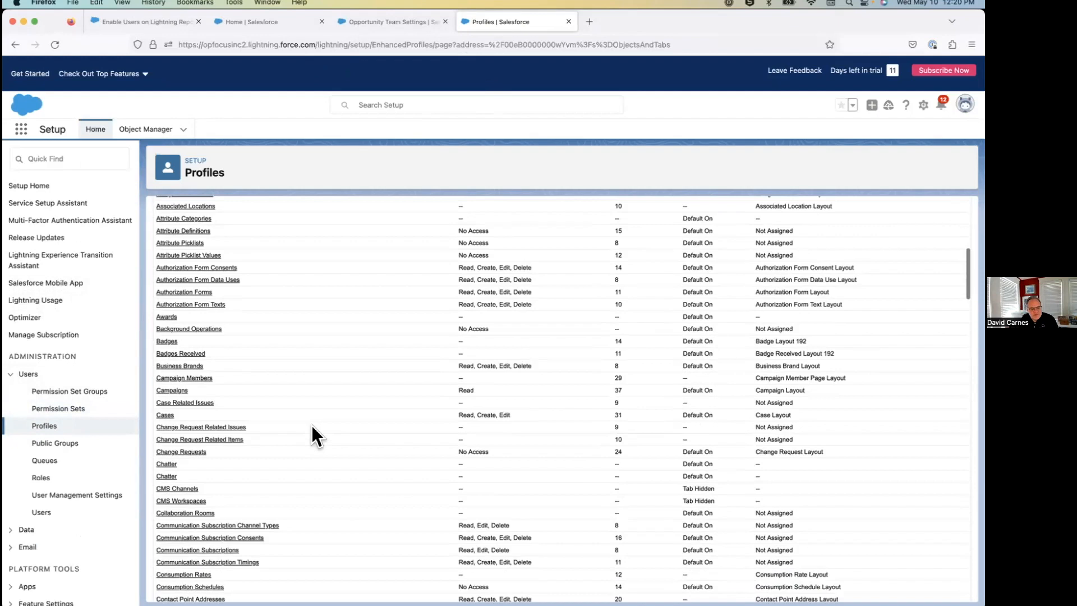
{"action": "scroll", "coordinate": [311, 425], "scroll_direction": "down", "scroll_amount": 5}
{"action": "scroll", "coordinate": [311, 426], "scroll_direction": "down", "scroll_amount": 17}
{"action": "scroll", "coordinate": [312, 437], "scroll_direction": "down", "scroll_amount": 6}
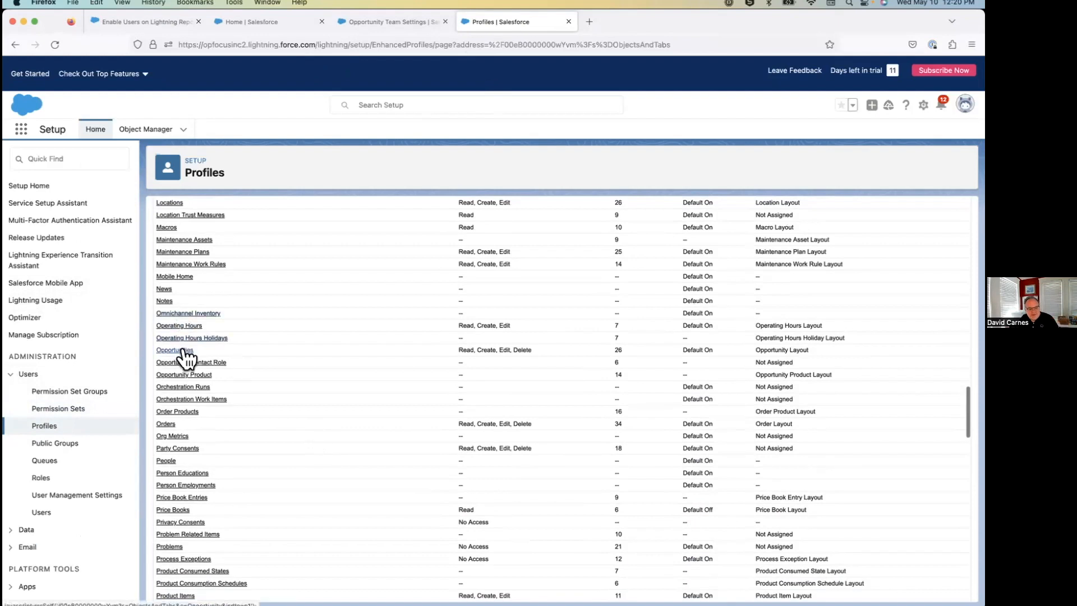
{"action": "left_click", "coordinate": [174, 350]}
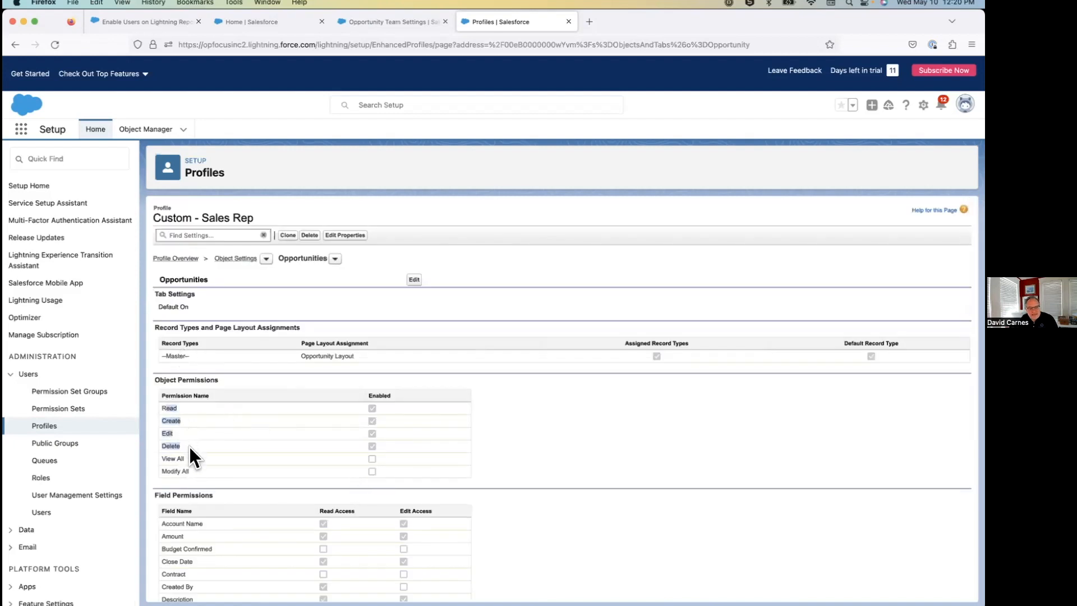
{"action": "left_click", "coordinate": [414, 279]}
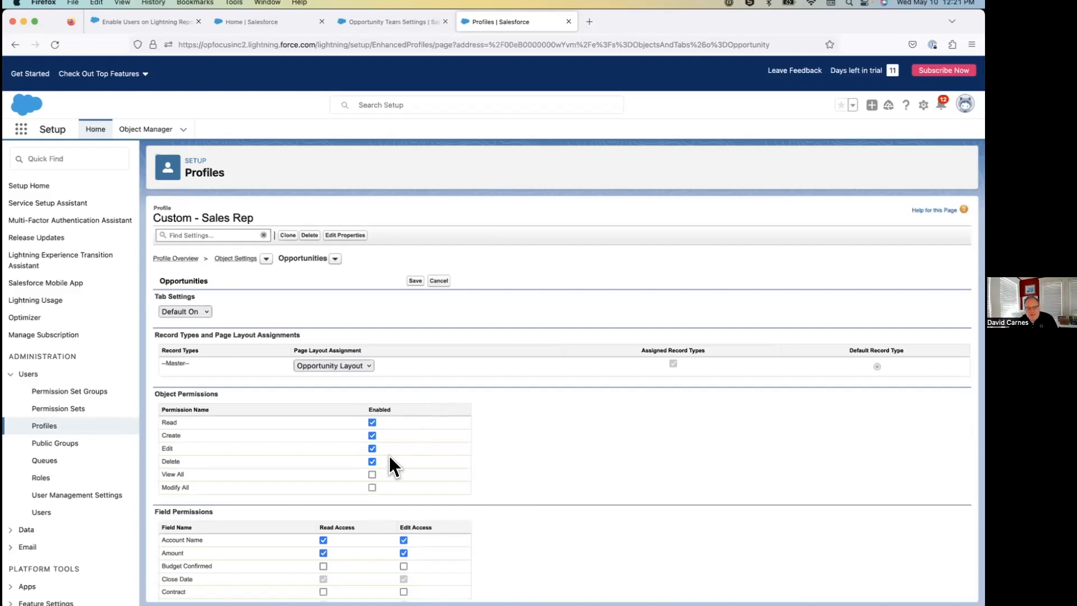
{"action": "left_click", "coordinate": [415, 283]}
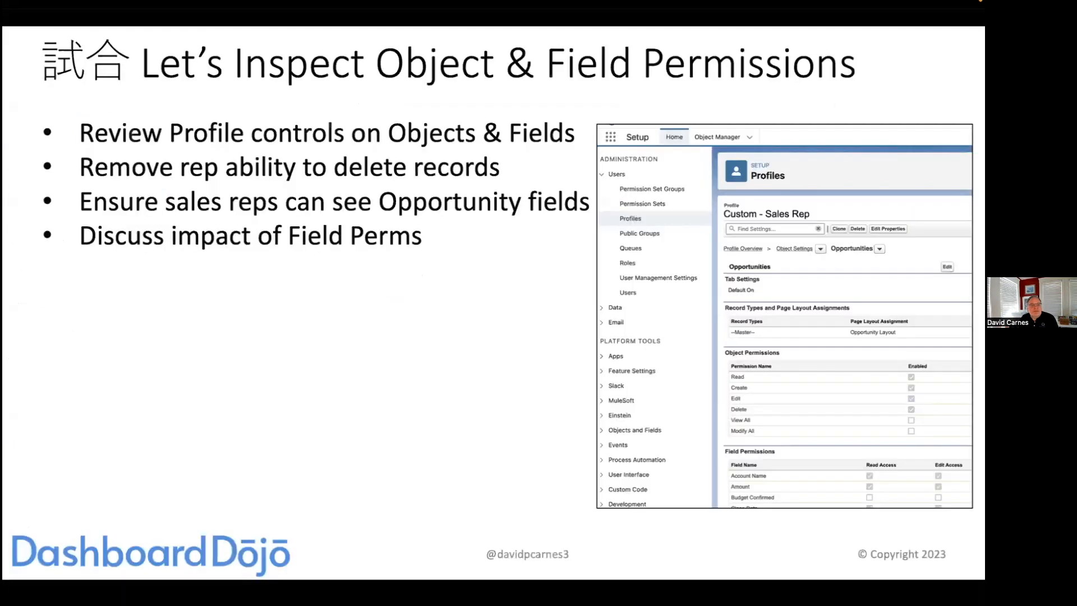
Advance to the slide on folders, return to Salesforce in Firefox, and open Second Level Folder? inside the Top Level Test report folder.
{"action": "key", "text": "Right"}
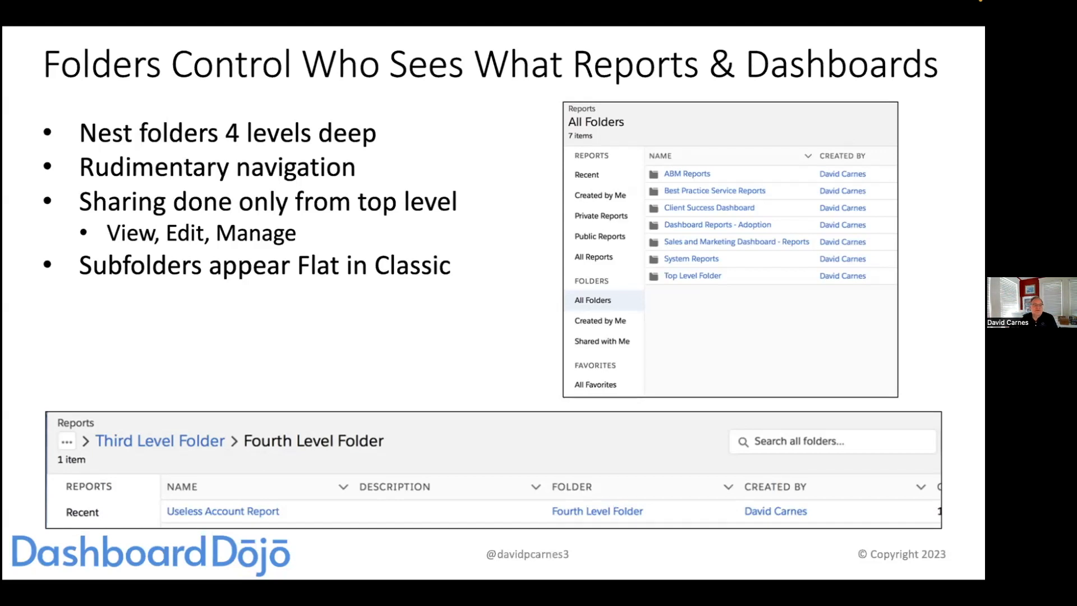
{"action": "key", "text": "super+Tab"}
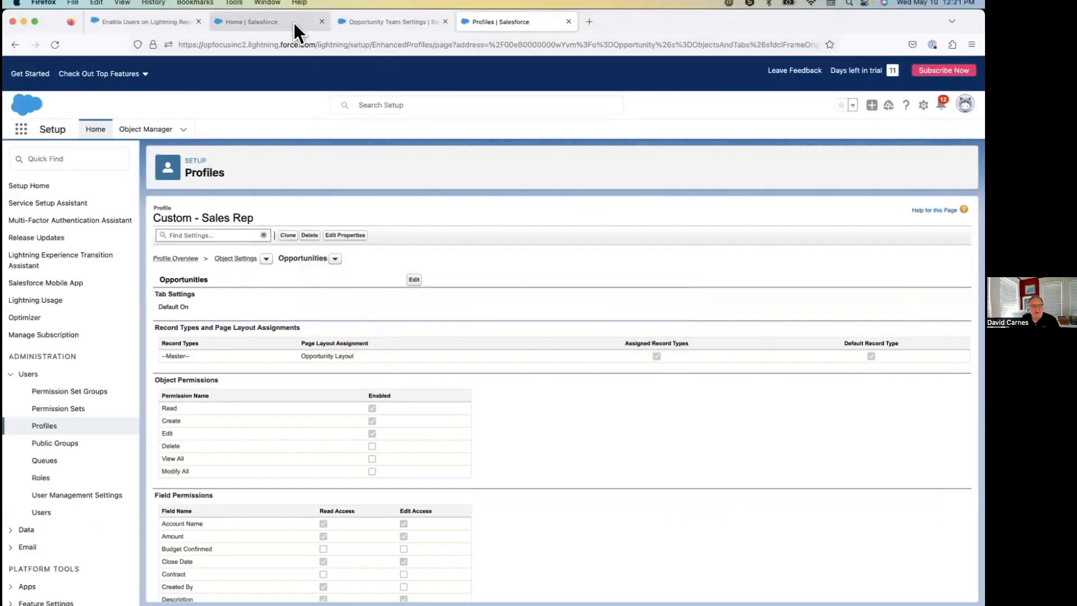
{"action": "left_click", "coordinate": [274, 21]}
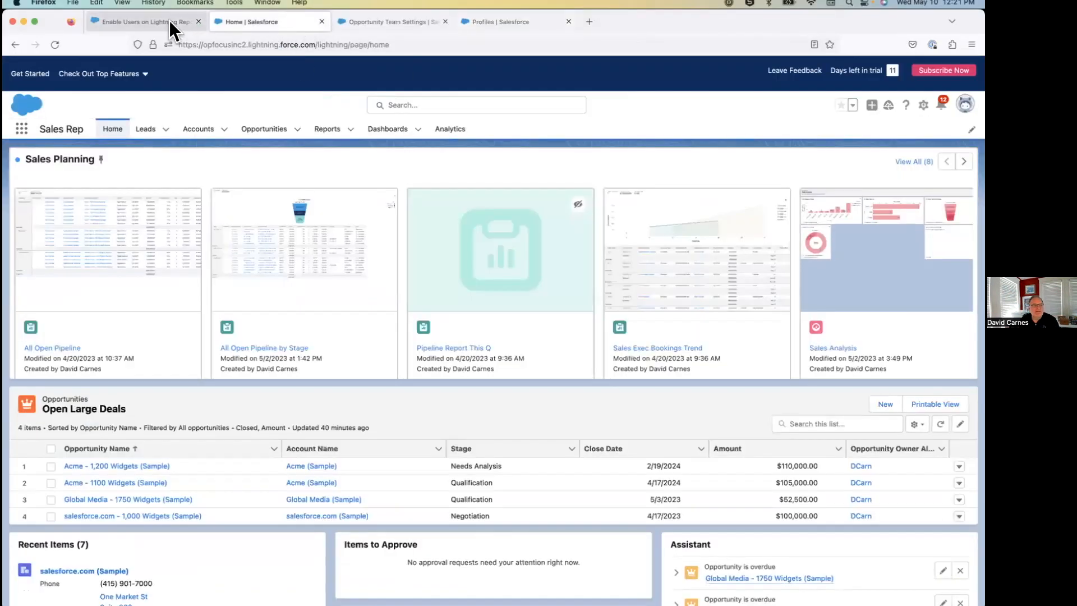
{"action": "left_click", "coordinate": [329, 132]}
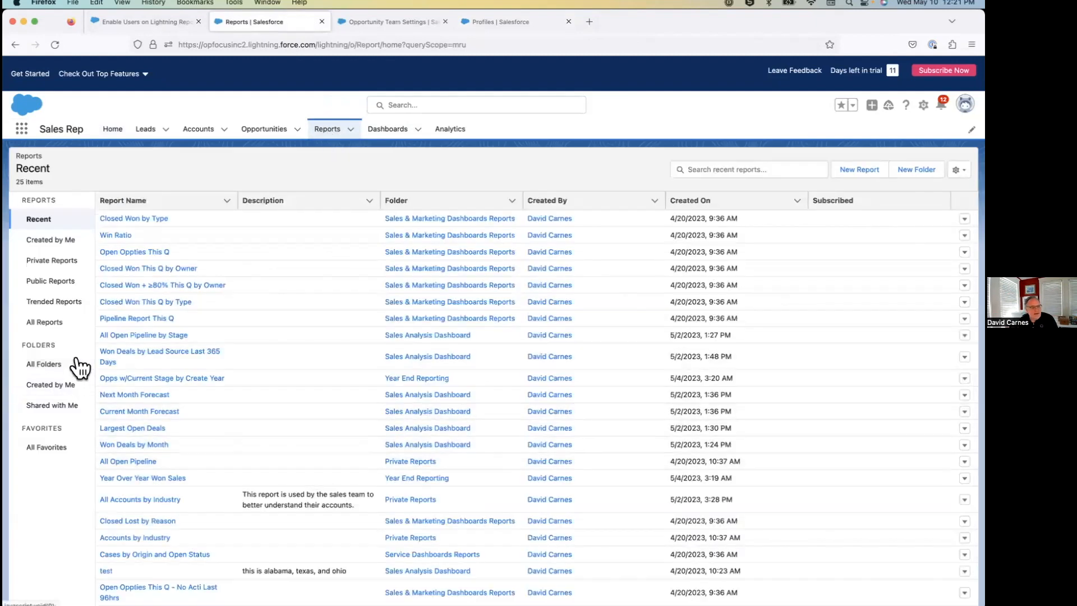
{"action": "left_click", "coordinate": [50, 365]}
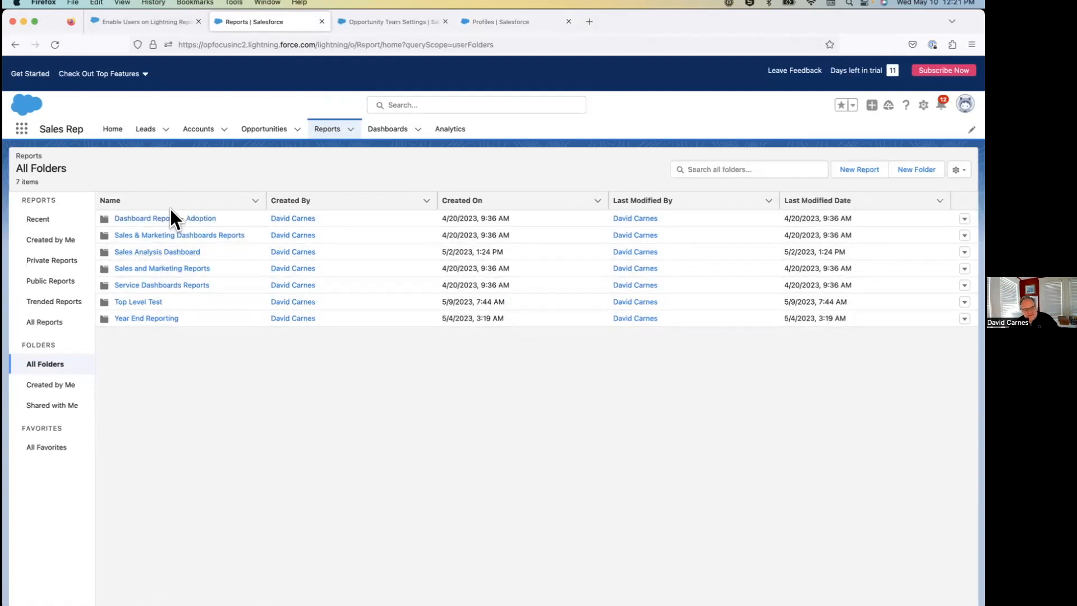
{"action": "left_click", "coordinate": [138, 302]}
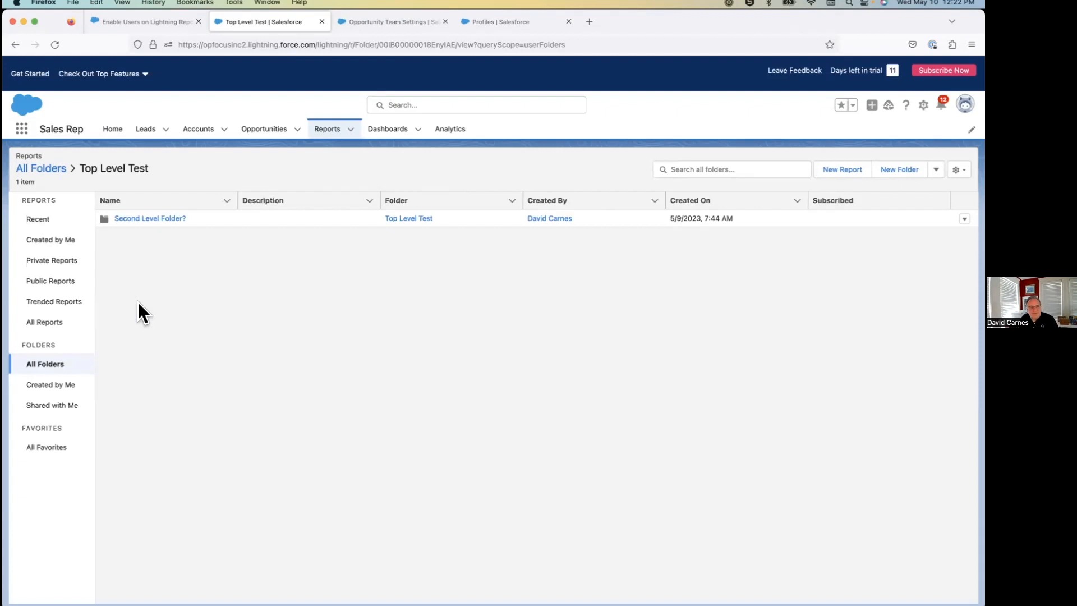
{"action": "left_click", "coordinate": [136, 219]}
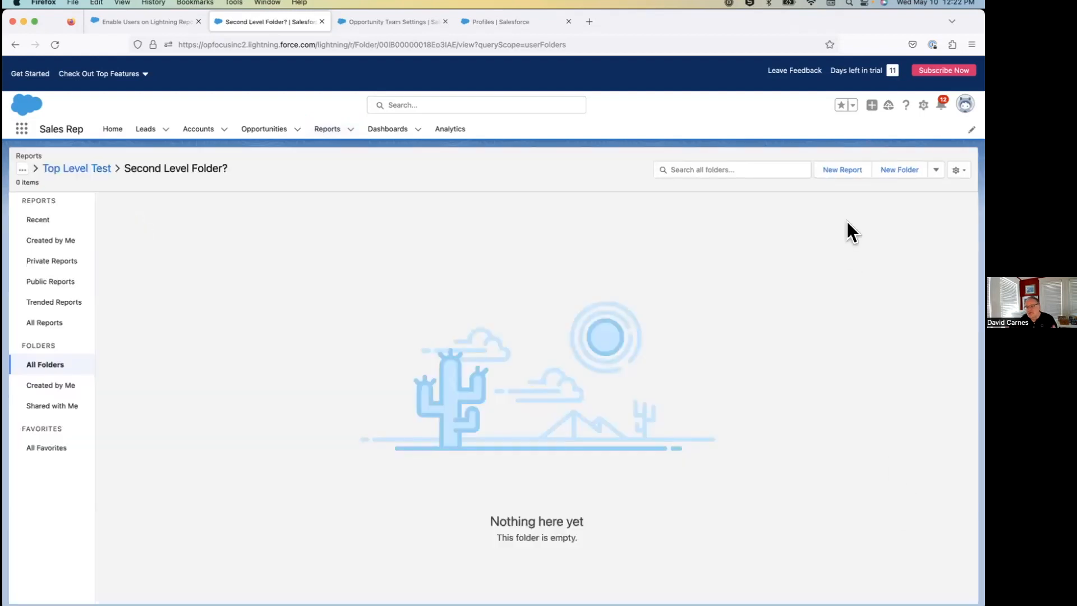
Create a report subfolder labelled Third Level A inside Second Level Folder?
{"action": "left_click", "coordinate": [894, 164]}
{"action": "type", "text": "Thiu"}
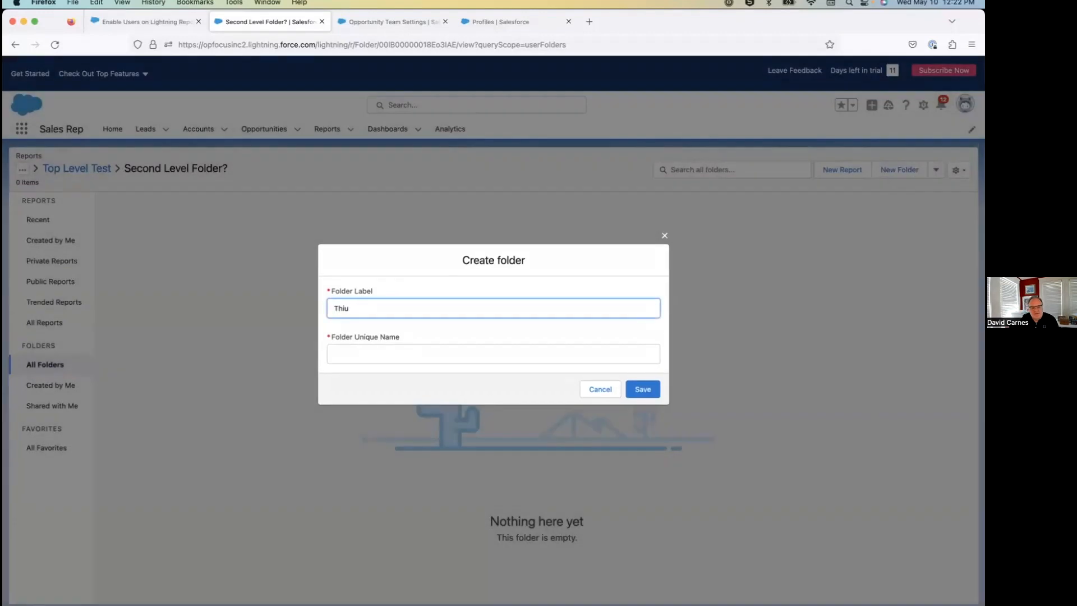
{"action": "type", "text": "d Level A"}
{"action": "left_click", "coordinate": [613, 359]}
{"action": "left_click", "coordinate": [642, 389]}
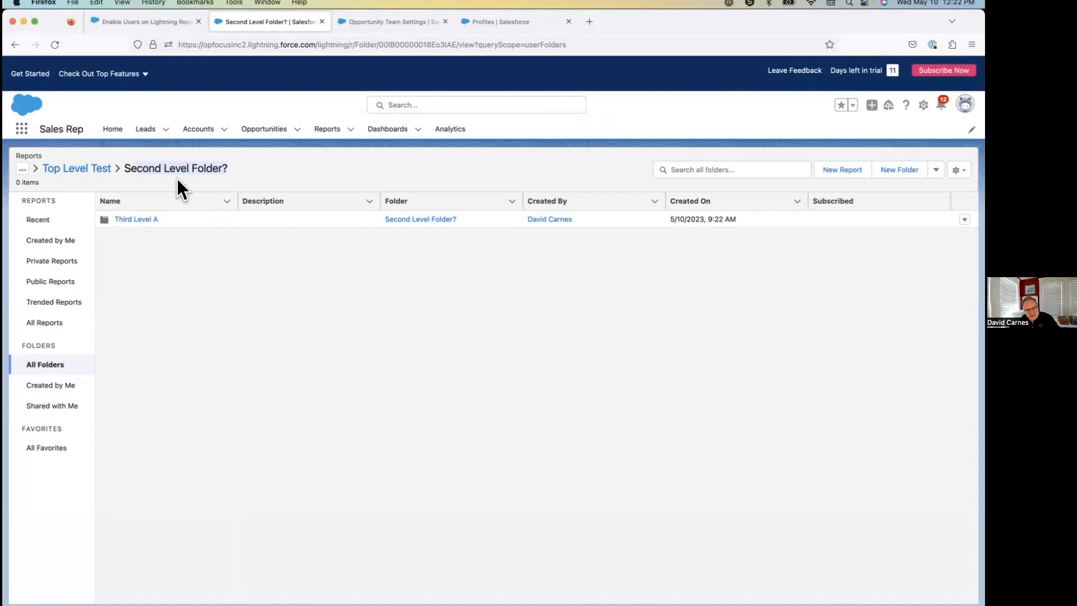
Create another report subfolder labelled Third Level B inside Second Level Folder?
{"action": "left_click", "coordinate": [899, 170]}
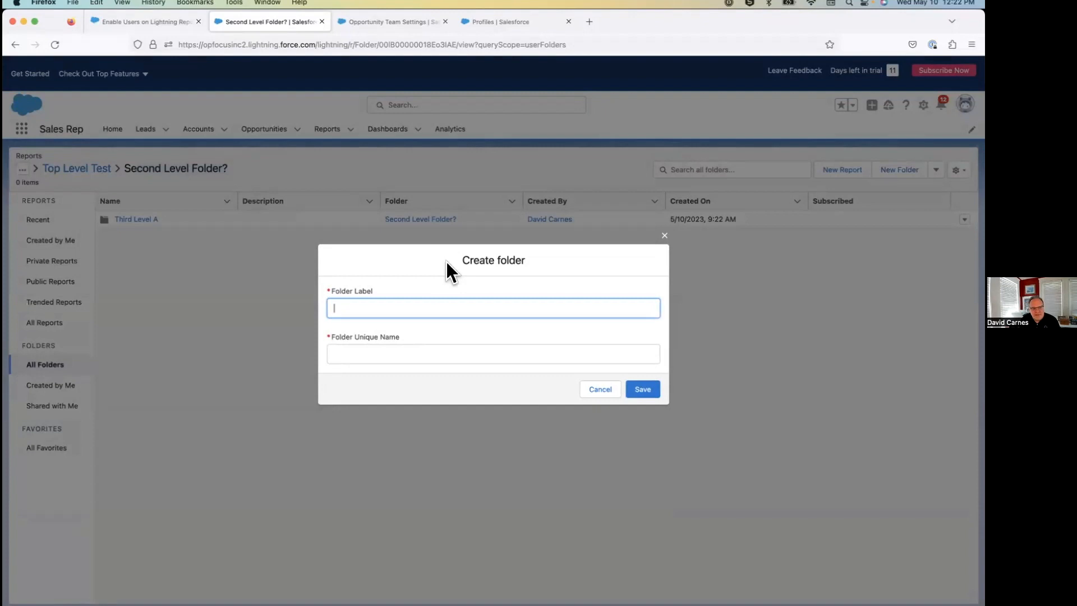
{"action": "type", "text": "Third Level B"}
{"action": "left_click", "coordinate": [452, 320]}
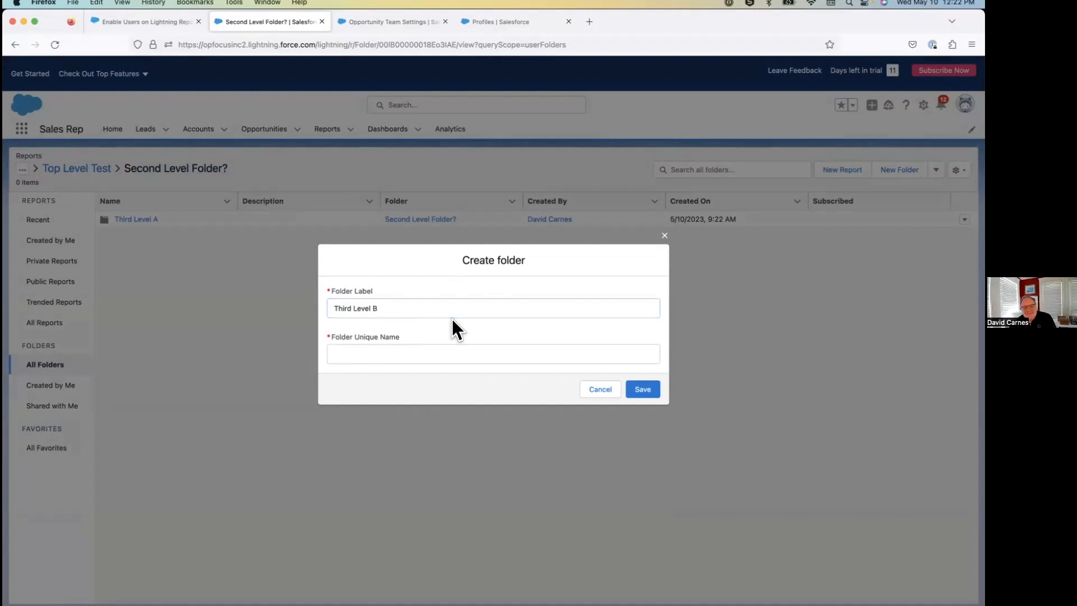
{"action": "left_click", "coordinate": [636, 356]}
{"action": "left_click", "coordinate": [650, 391]}
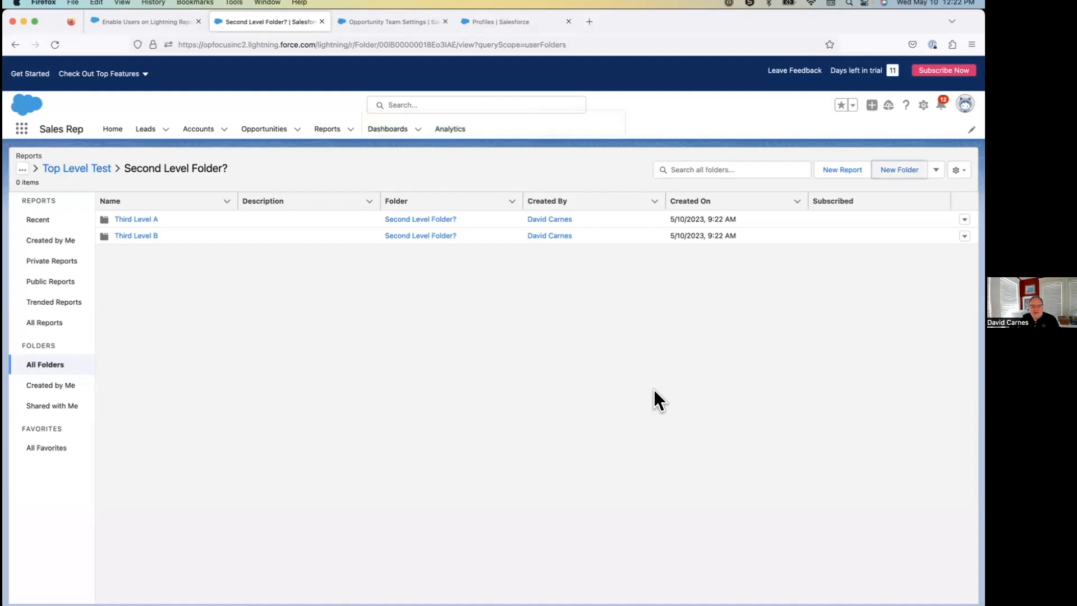
Recheck the folders slide in PowerPoint, return to Firefox, and examine the breadcrumb path of Second Level Folder?
{"action": "key", "text": "super+Tab"}
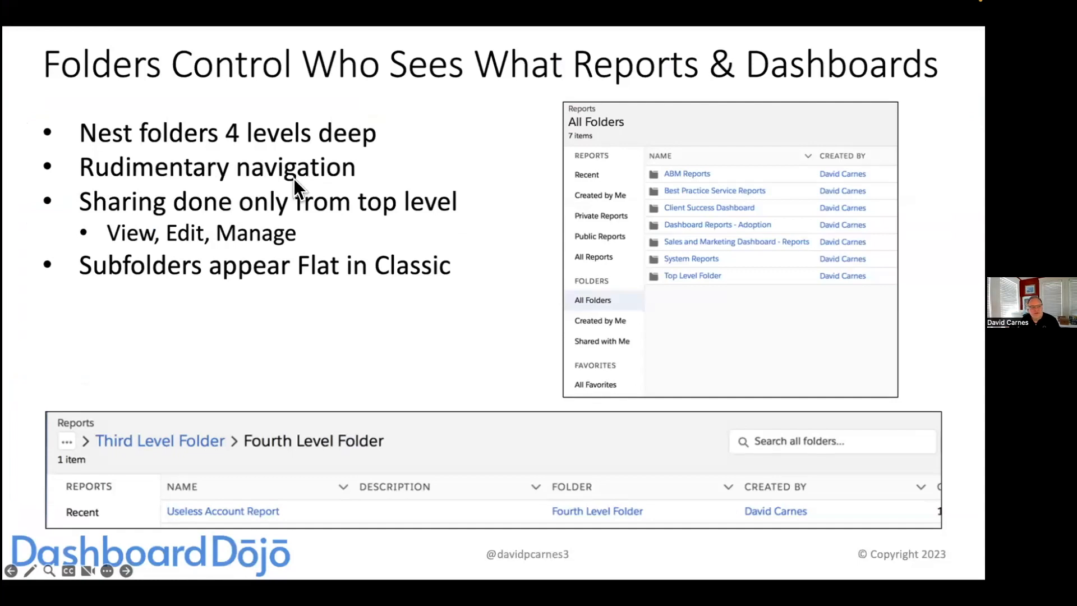
{"action": "key", "text": "super+Tab"}
{"action": "left_click_drag", "start_coordinate": [237, 169], "coordinate": [12, 161]}
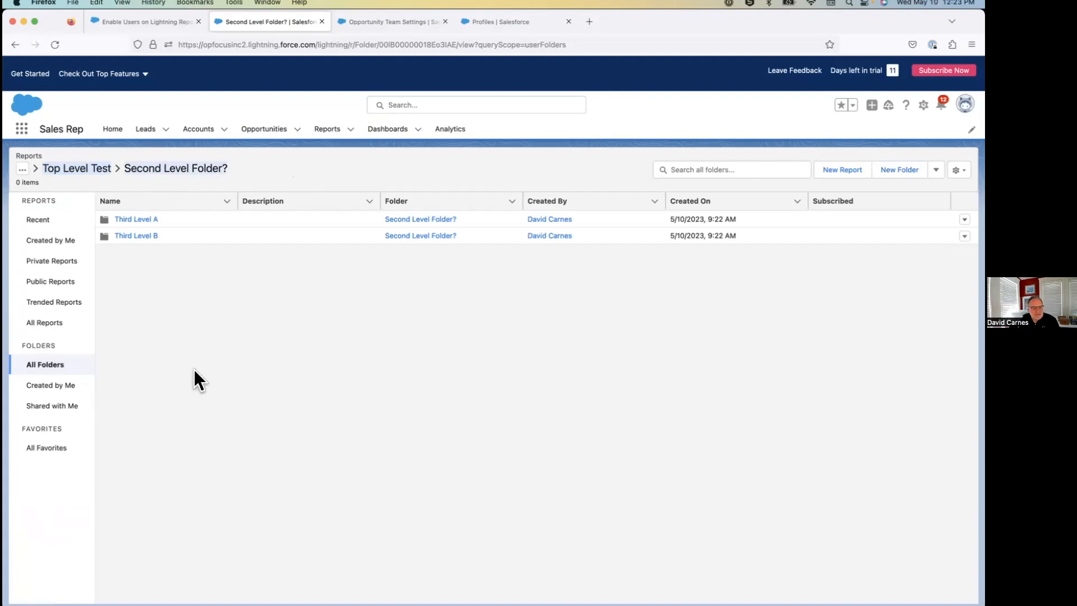
Browse from the recent reports through all folders and Top Level Test into Second Level Folder?, and return to all folders.
{"action": "left_click", "coordinate": [38, 218]}
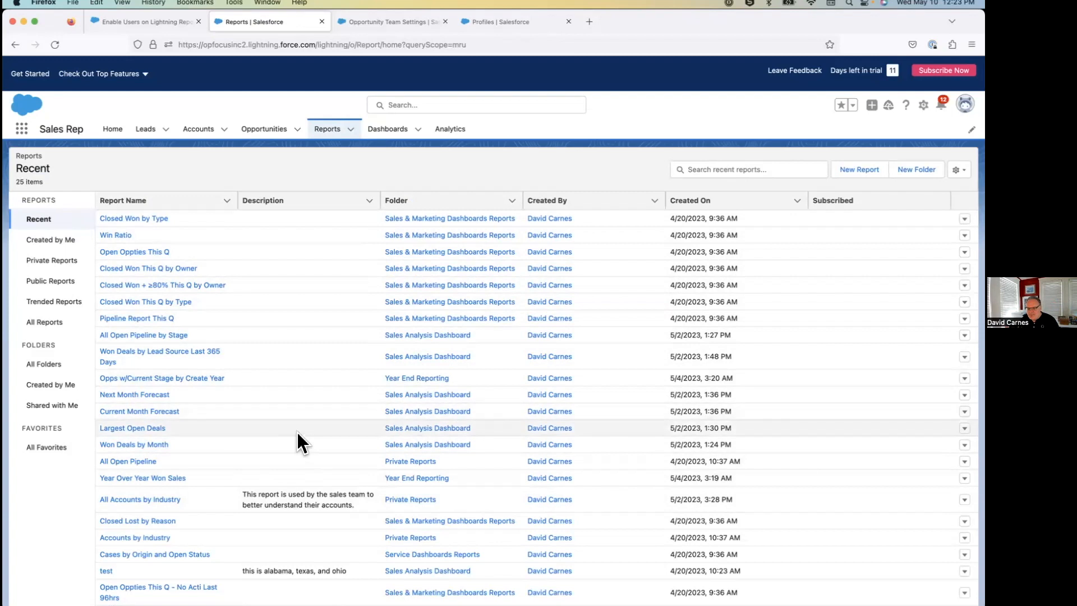
{"action": "left_click", "coordinate": [45, 364]}
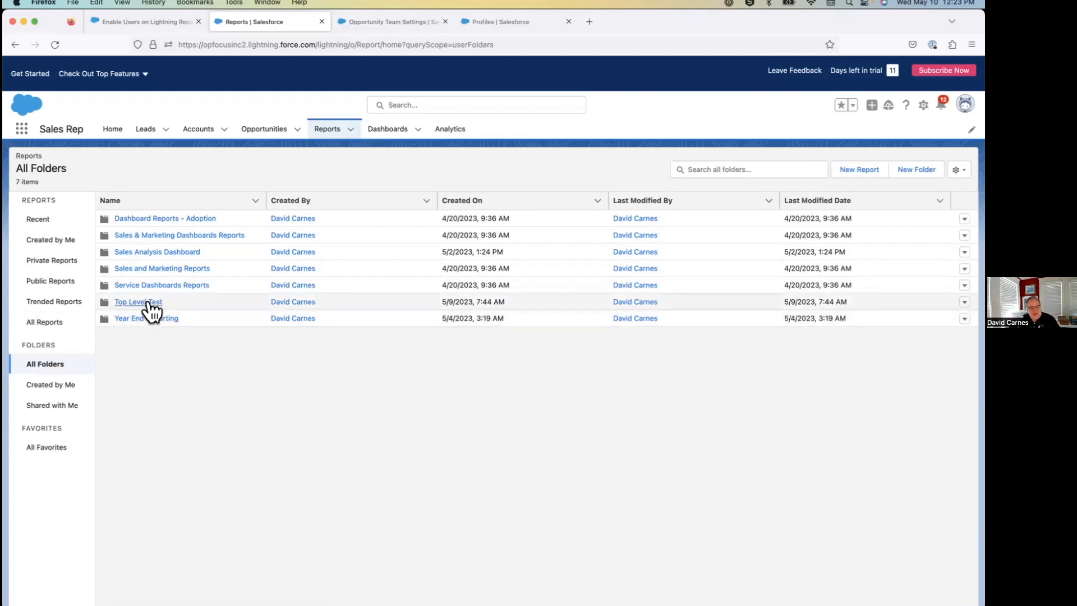
{"action": "left_click", "coordinate": [148, 302]}
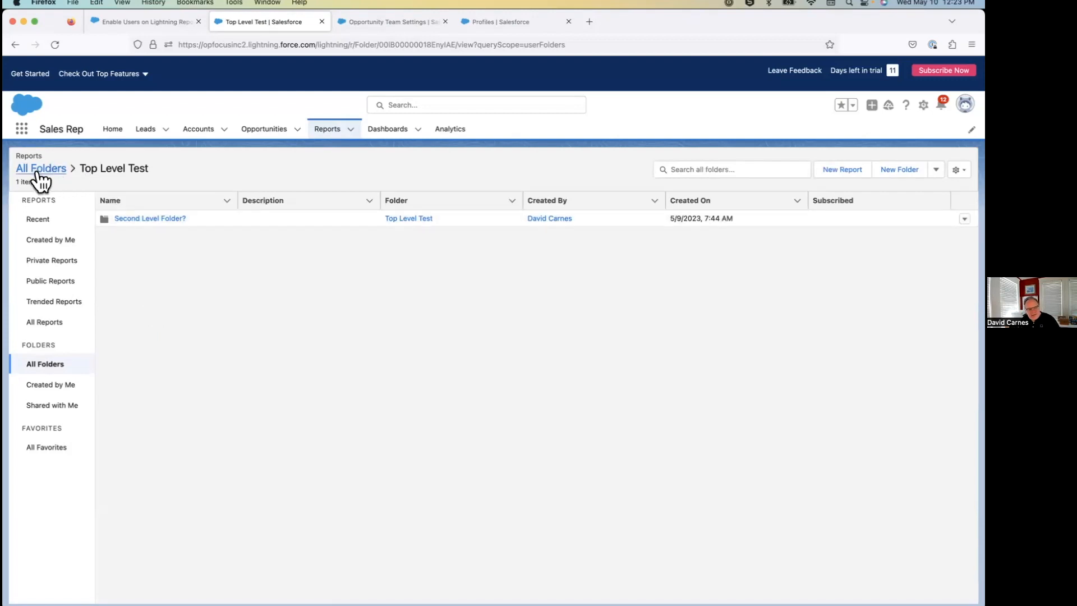
{"action": "left_click", "coordinate": [166, 218]}
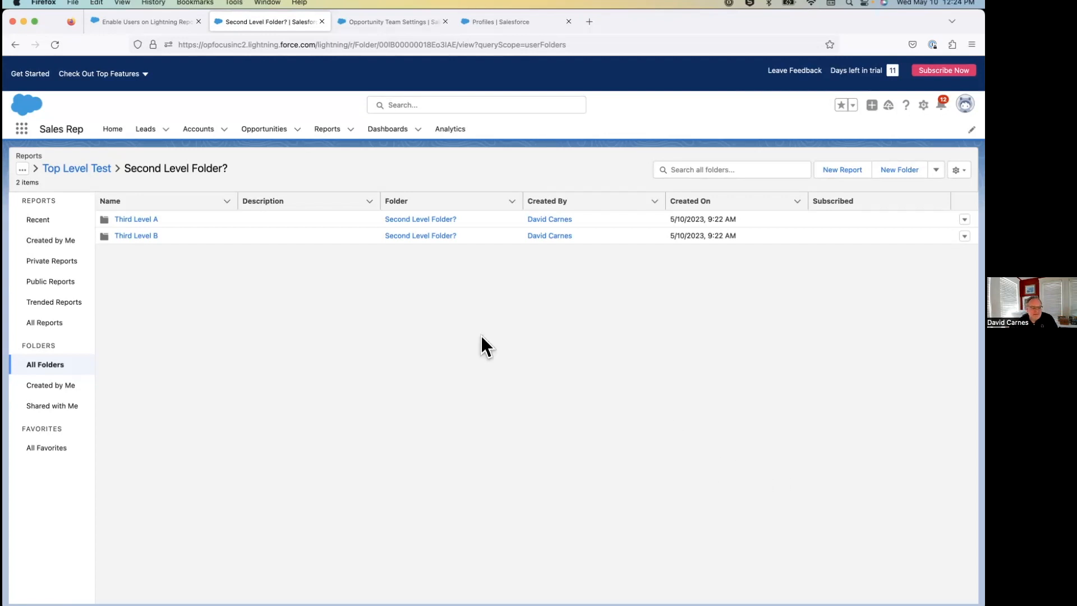
{"action": "left_click", "coordinate": [57, 366]}
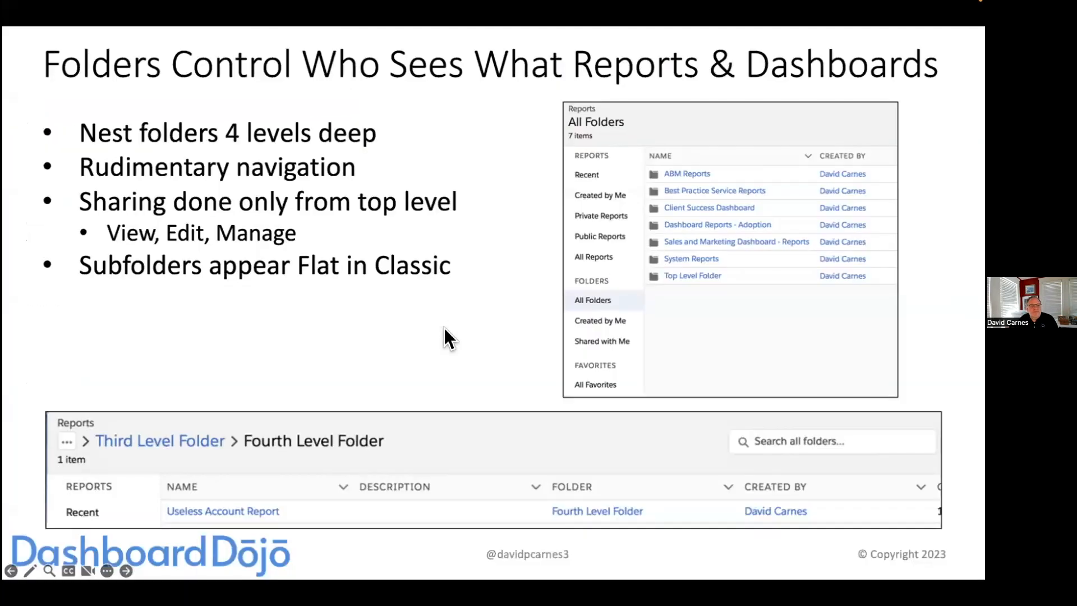
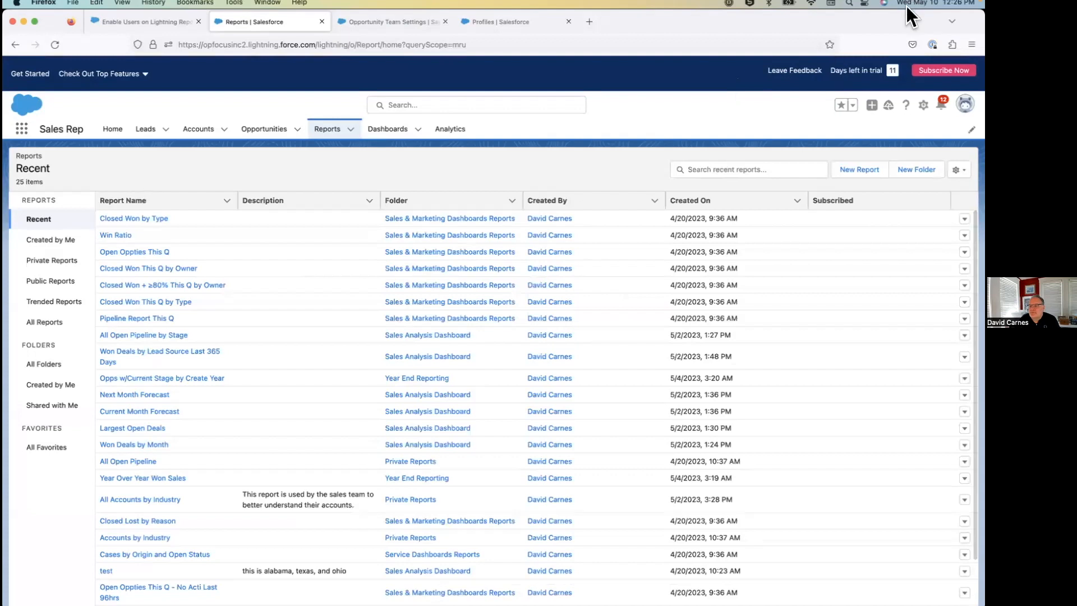
Create a top-level report folder labelled Customer Success - Global with its auto-filled unique name.
{"action": "left_click", "coordinate": [924, 171]}
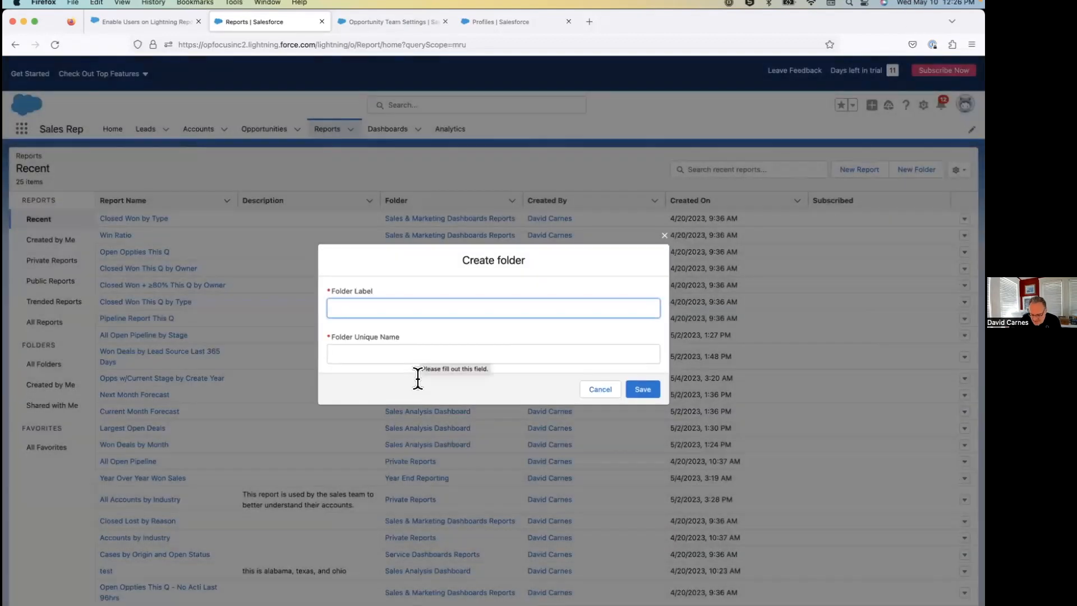
{"action": "type", "text": "Customer Suc"}
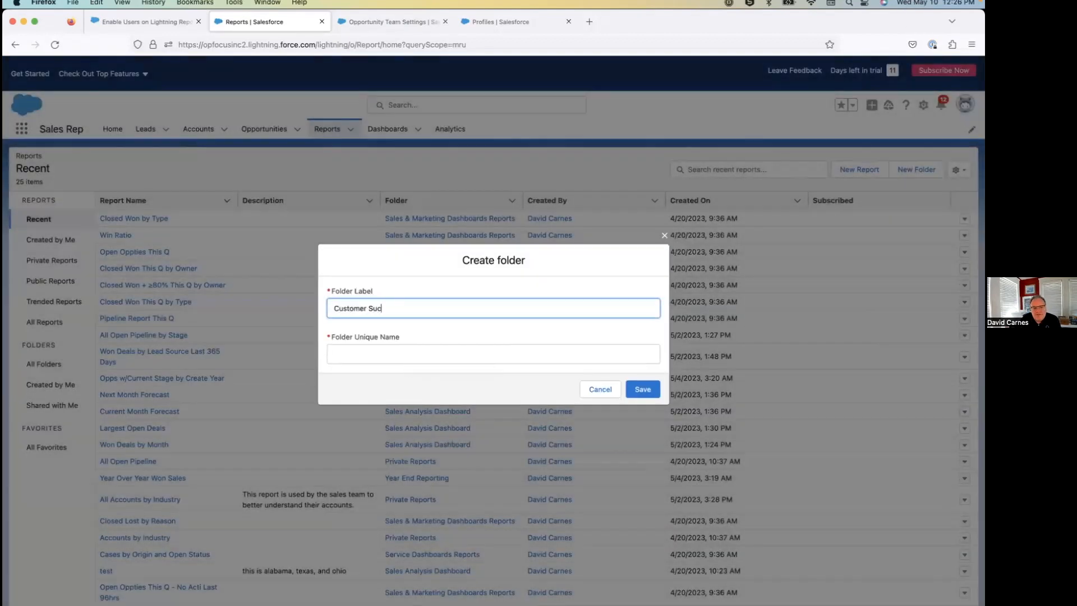
{"action": "type", "text": "cess - Global"}
{"action": "left_click", "coordinate": [634, 359]}
{"action": "left_click", "coordinate": [656, 390]}
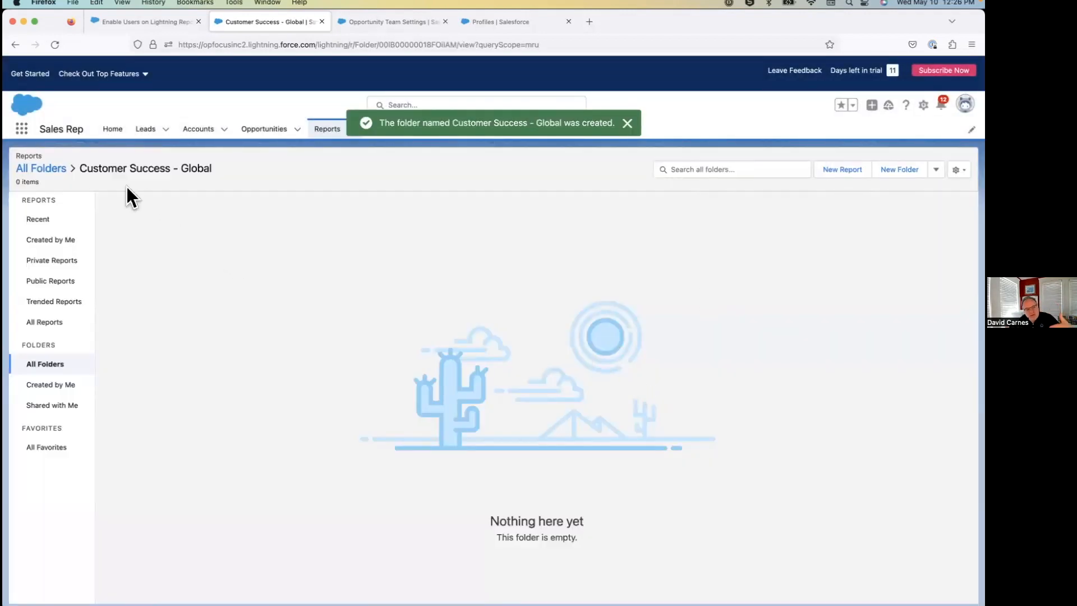
Create a report subfolder labelled Customer Success - APAC inside Customer Success - Global.
{"action": "left_click", "coordinate": [902, 171]}
{"action": "type", "text": "Customer Succ"}
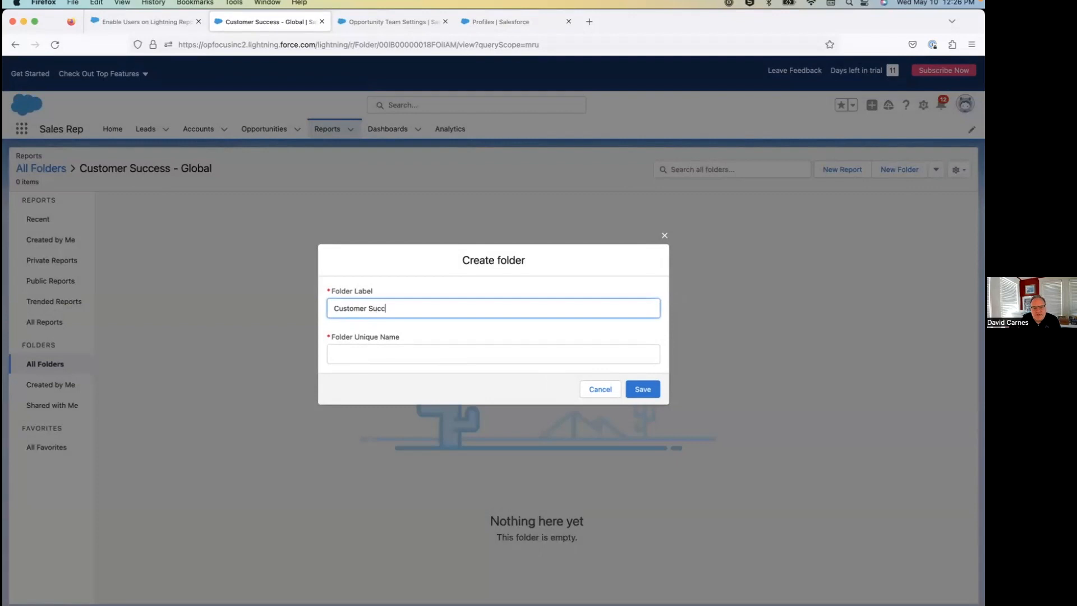
{"action": "type", "text": "ess - APAC"}
{"action": "left_click", "coordinate": [526, 355]}
{"action": "left_click", "coordinate": [642, 388]}
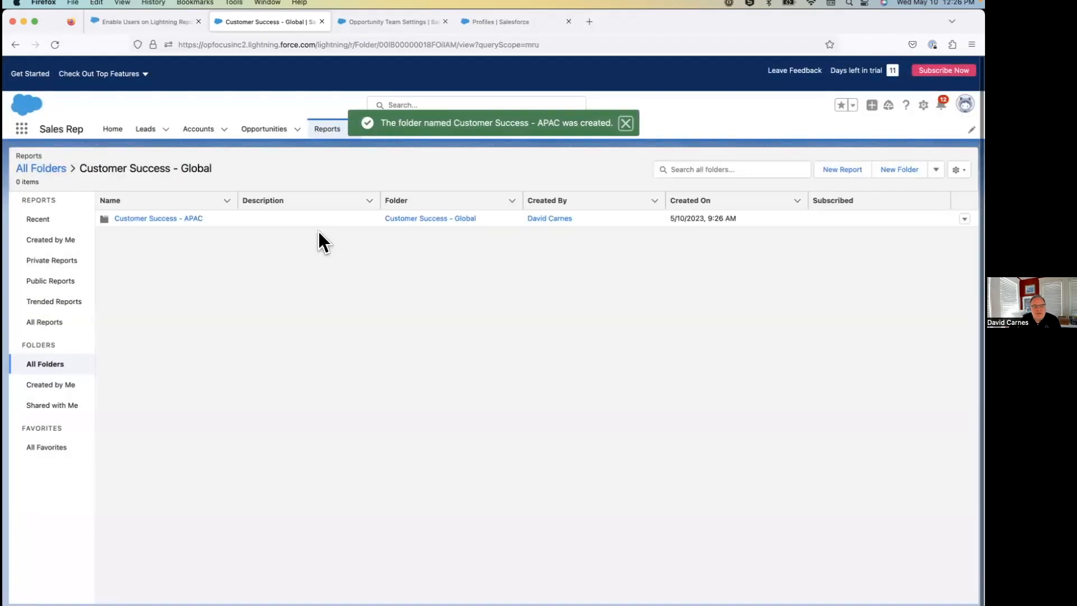
Create another report subfolder labelled Customer Success - EMEA inside Customer Success - Global.
{"action": "left_click", "coordinate": [902, 170]}
{"action": "type", "text": "Customer Succe"}
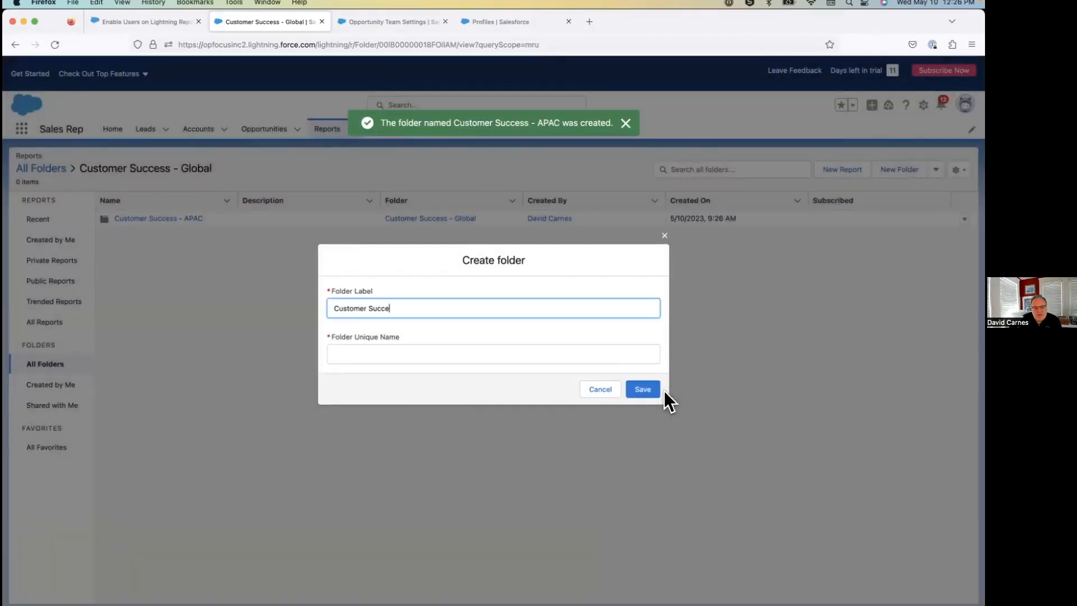
{"action": "type", "text": "ss - EMEA"}
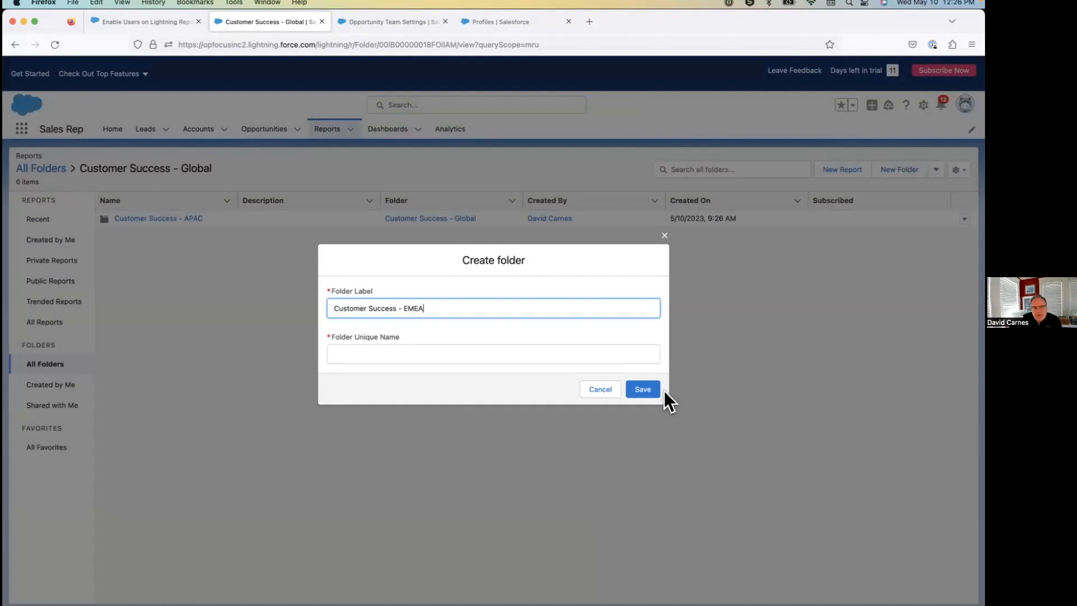
{"action": "left_click", "coordinate": [548, 356]}
{"action": "left_click", "coordinate": [644, 393]}
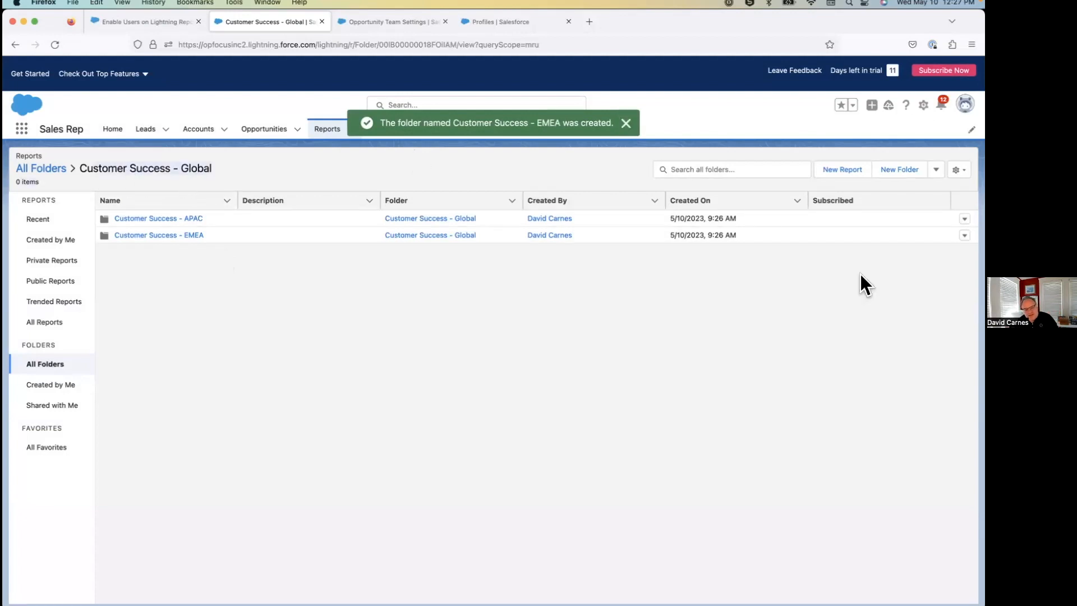
Open the sharing settings of the Customer Success - Global folder.
{"action": "left_click", "coordinate": [958, 170]}
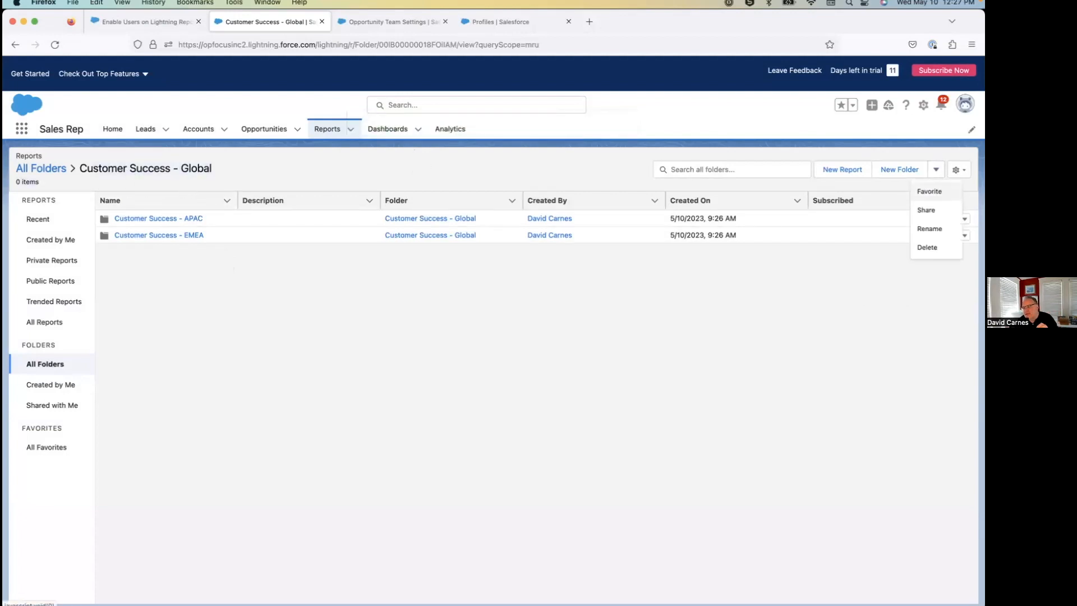
{"action": "left_click", "coordinate": [928, 209]}
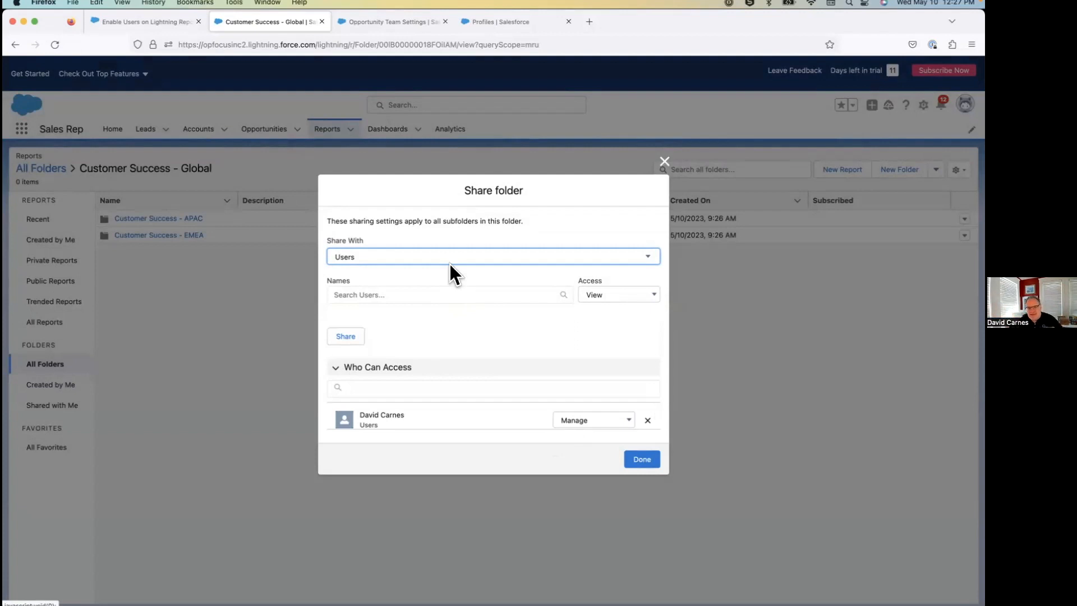
{"action": "left_click", "coordinate": [422, 258]}
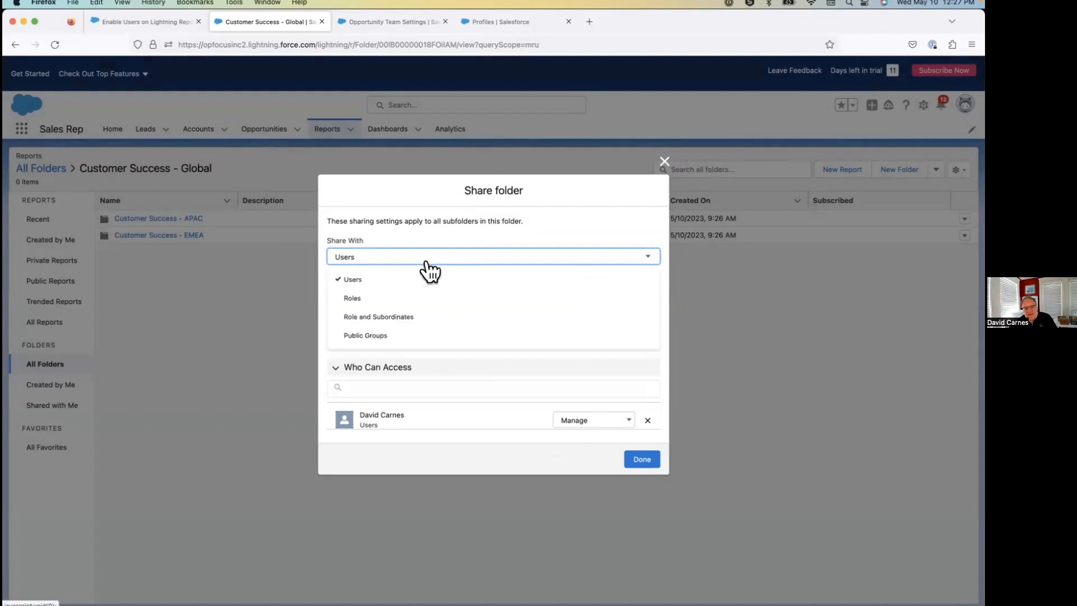
{"action": "left_click", "coordinate": [413, 297]}
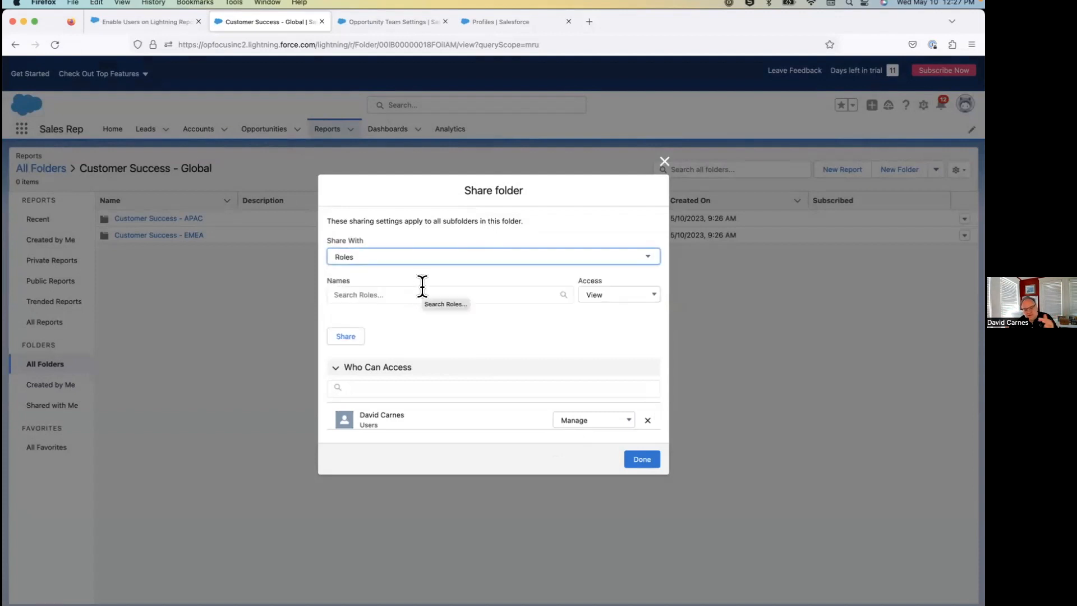
{"action": "left_click", "coordinate": [409, 299]}
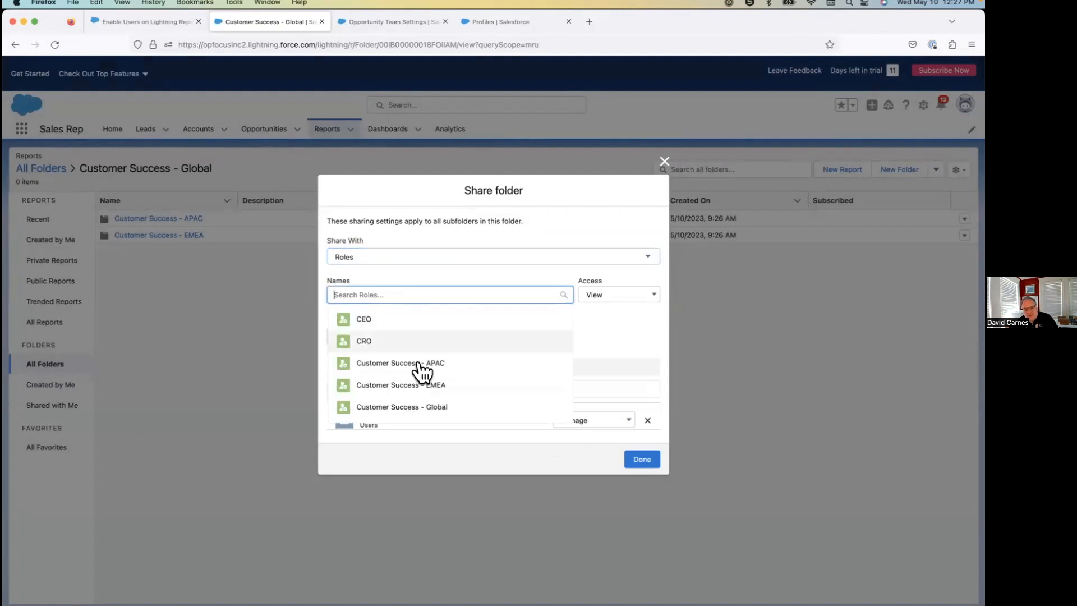
{"action": "left_click", "coordinate": [424, 409]}
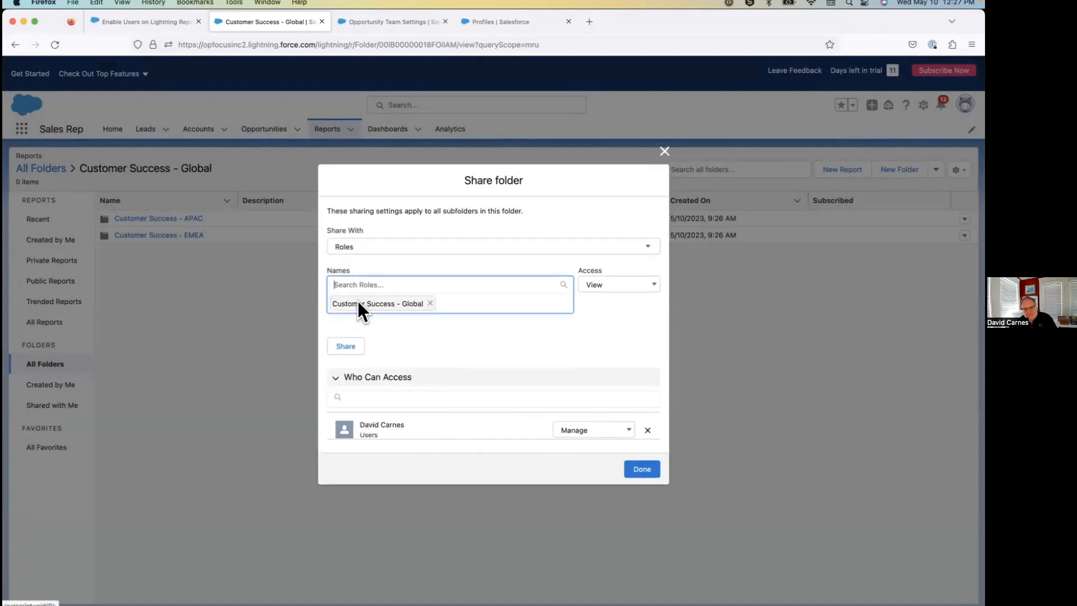
Share the folder with the Customer Success - Global role and its subordinates at View access, and finish sharing.
{"action": "left_click", "coordinate": [521, 245]}
{"action": "left_click", "coordinate": [474, 309]}
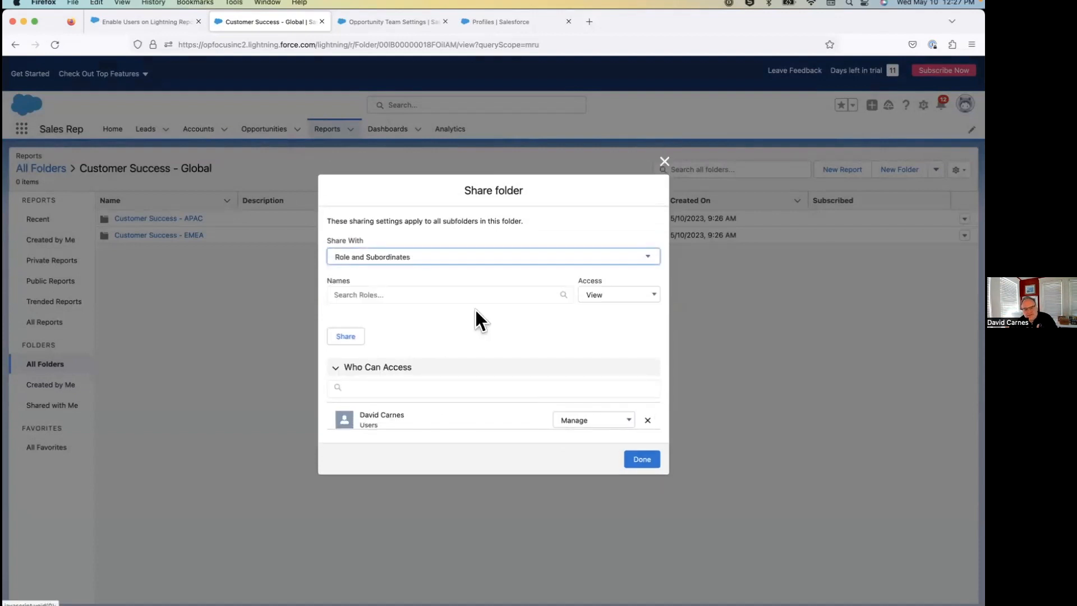
{"action": "left_click", "coordinate": [478, 296]}
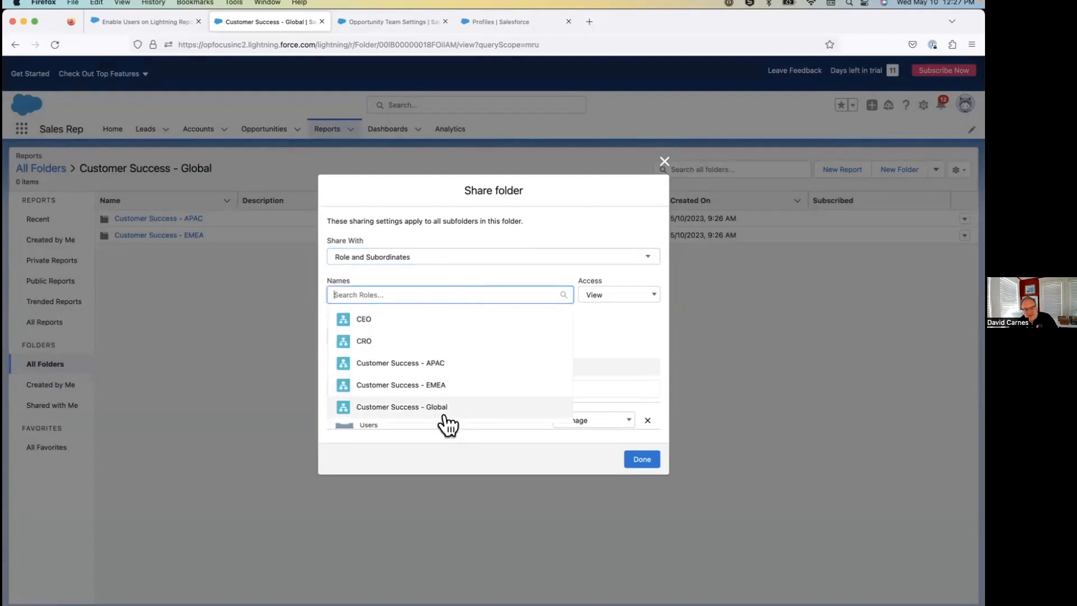
{"action": "left_click", "coordinate": [447, 408]}
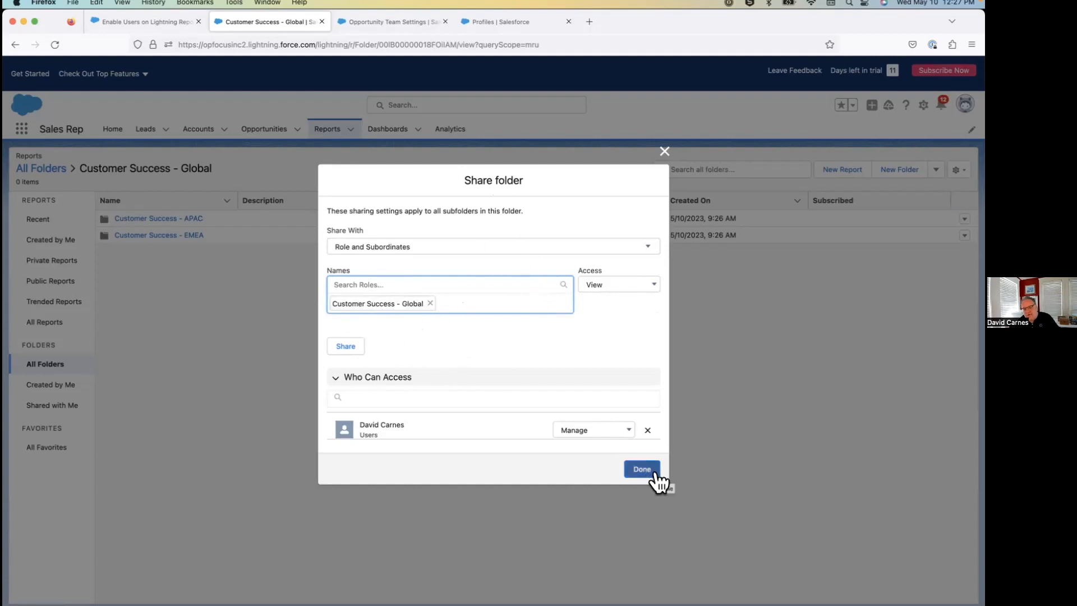
{"action": "left_click", "coordinate": [346, 351]}
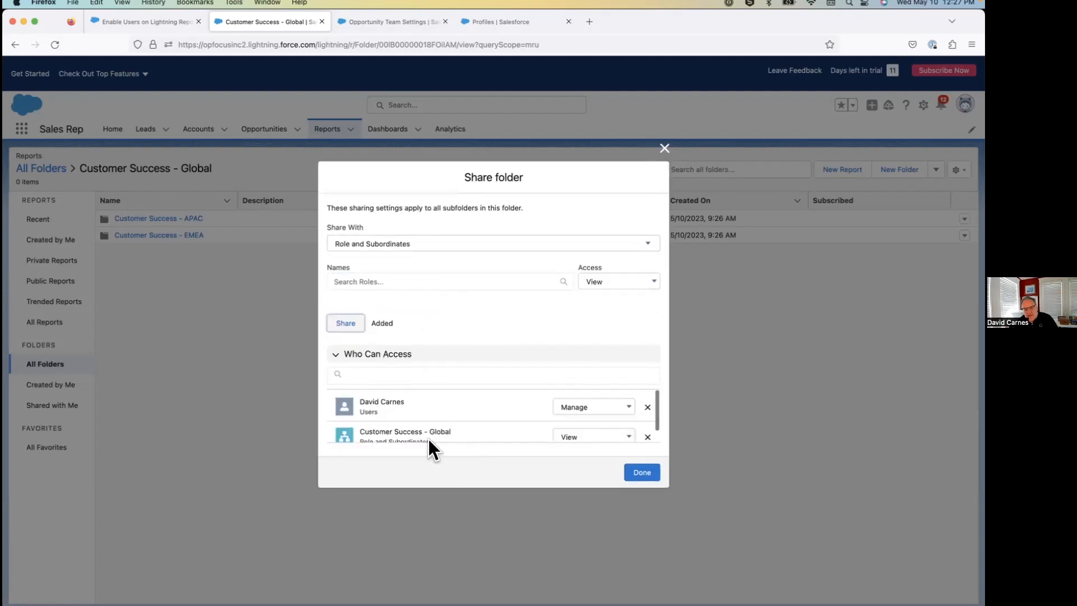
{"action": "scroll", "coordinate": [463, 410], "scroll_direction": "down", "scroll_amount": 1}
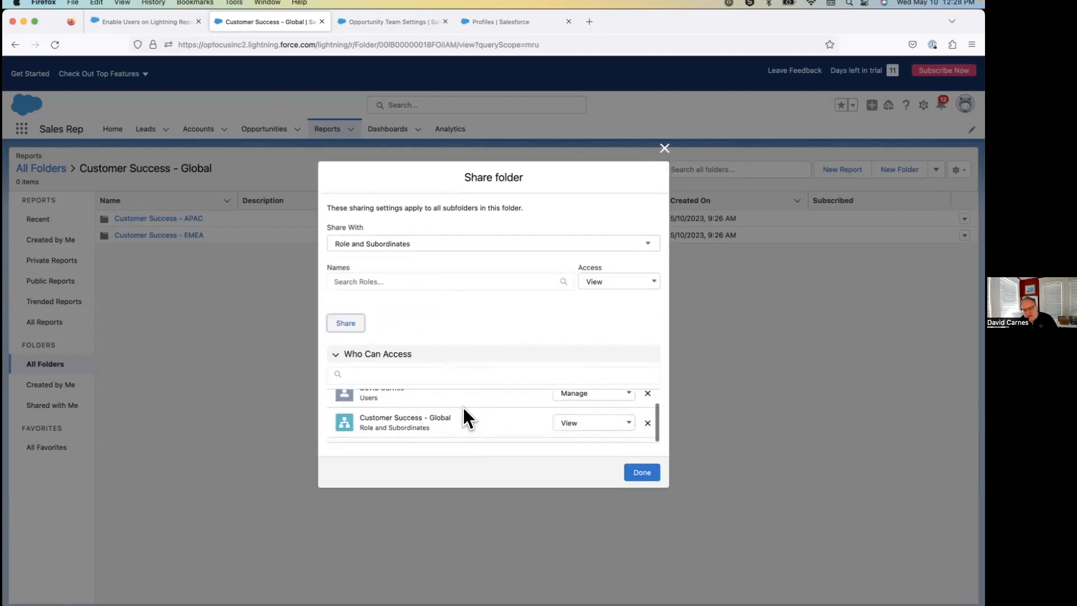
{"action": "scroll", "coordinate": [462, 407], "scroll_direction": "up", "scroll_amount": 1}
{"action": "left_click", "coordinate": [652, 474]}
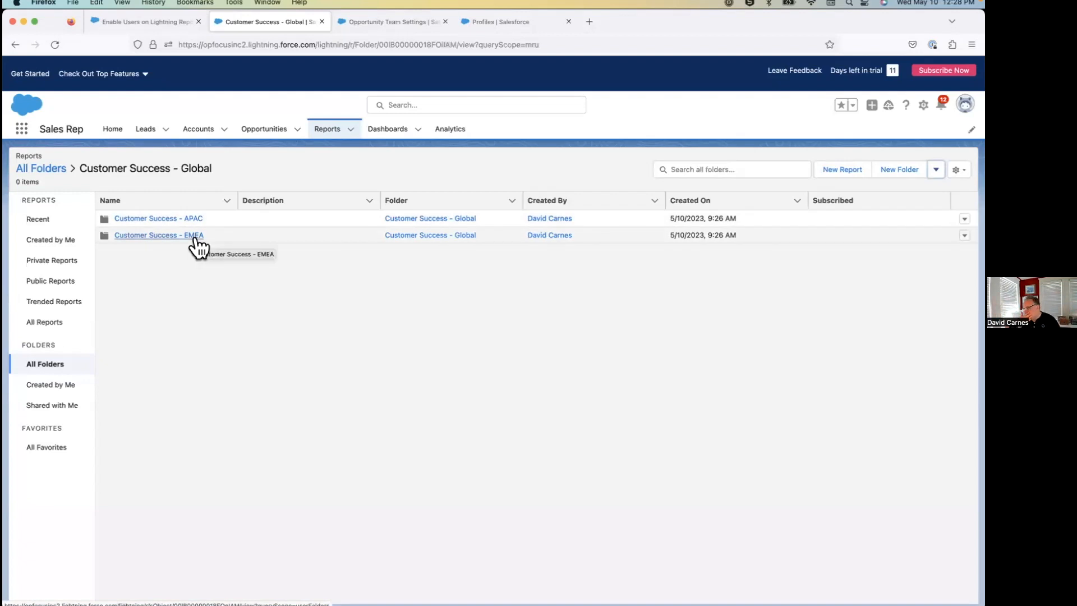
Browse from all folders through Customer Success - Global into Customer Success - APAC and review the subfolder's inherited shares.
{"action": "left_click", "coordinate": [42, 363]}
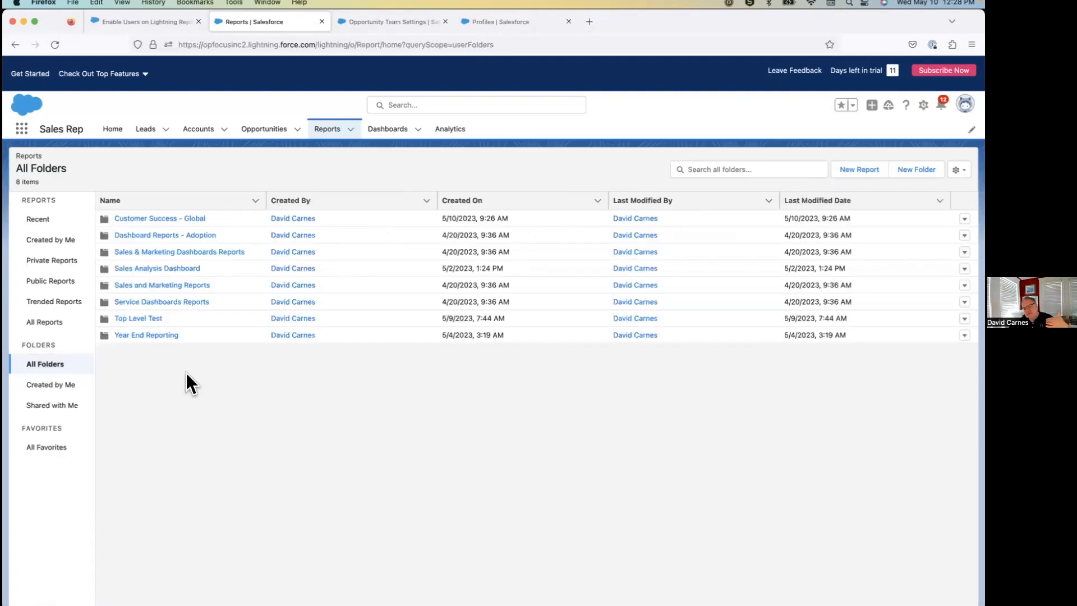
{"action": "left_click", "coordinate": [187, 222]}
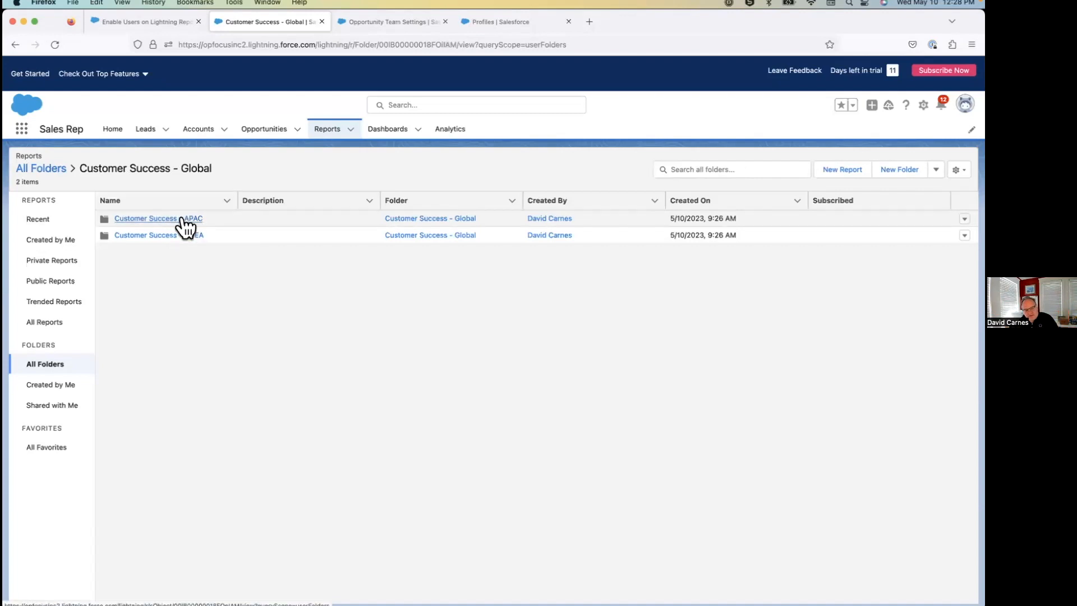
{"action": "left_click", "coordinate": [187, 221]}
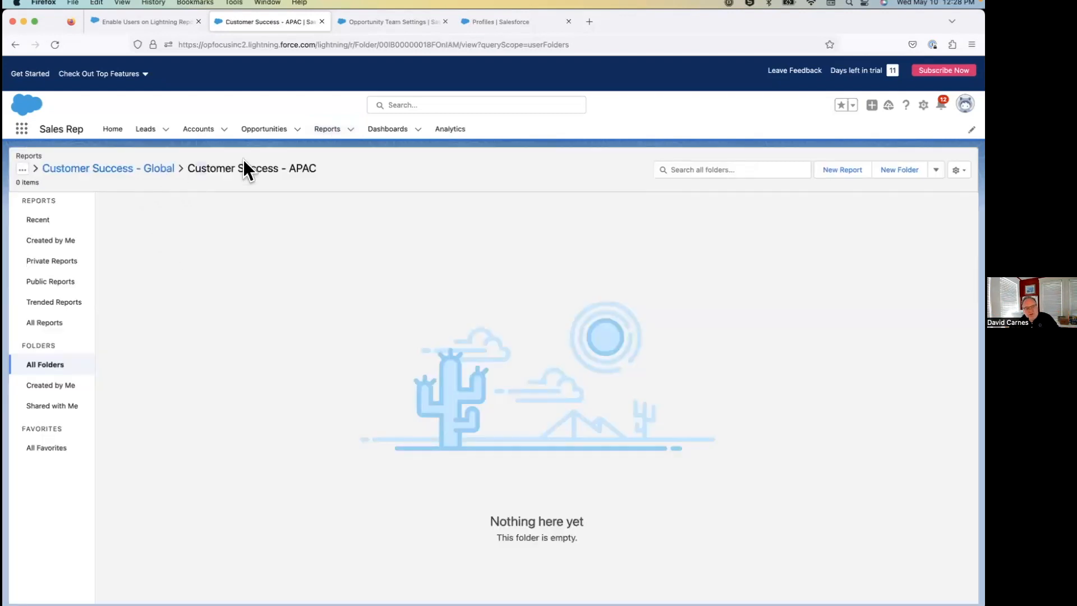
{"action": "left_click", "coordinate": [958, 170]}
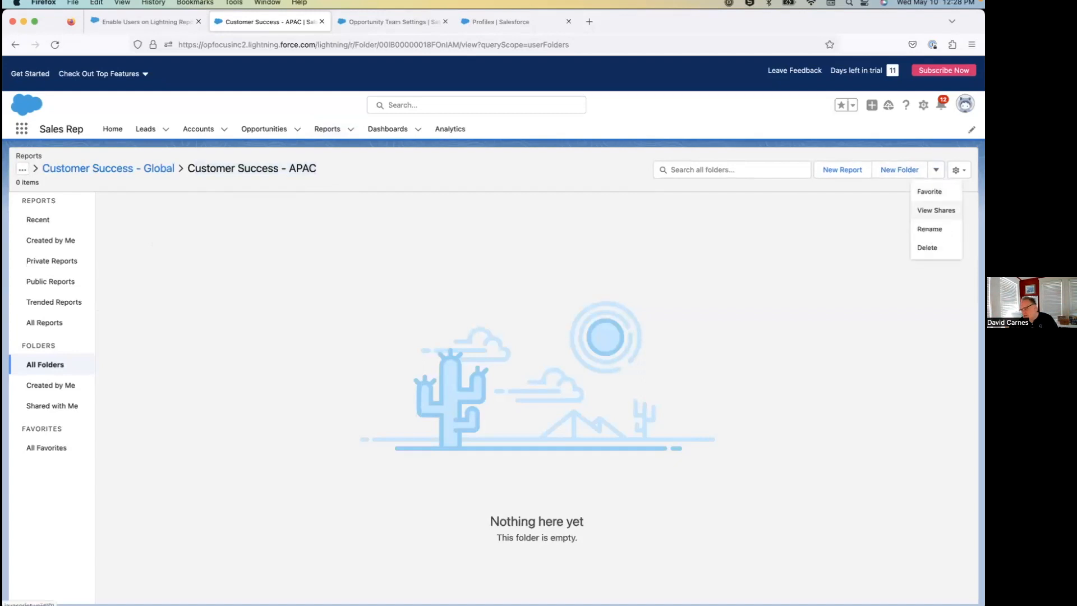
{"action": "left_click", "coordinate": [935, 211]}
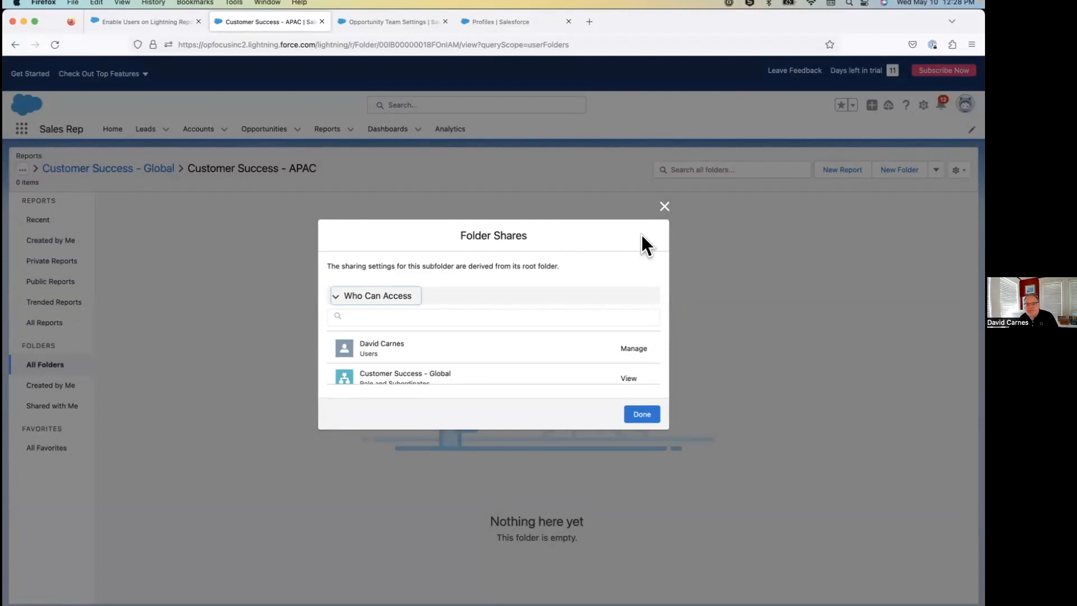
{"action": "left_click", "coordinate": [664, 206]}
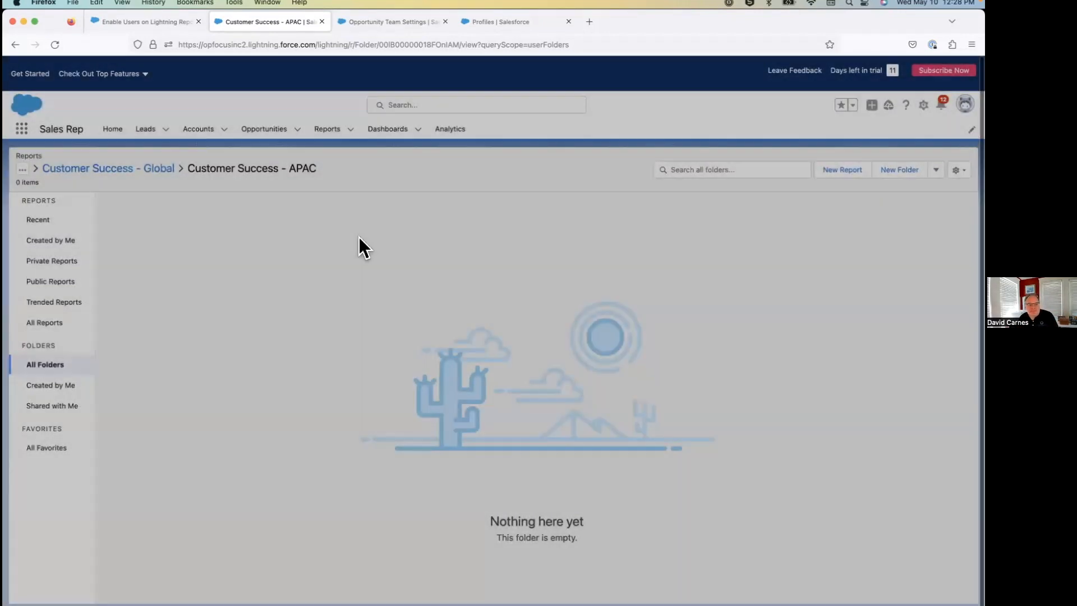
Switch to the PowerPoint slideshow, advance to the Folder Impact on Collections slide, and return to Firefox.
{"action": "key", "text": "super+Tab"}
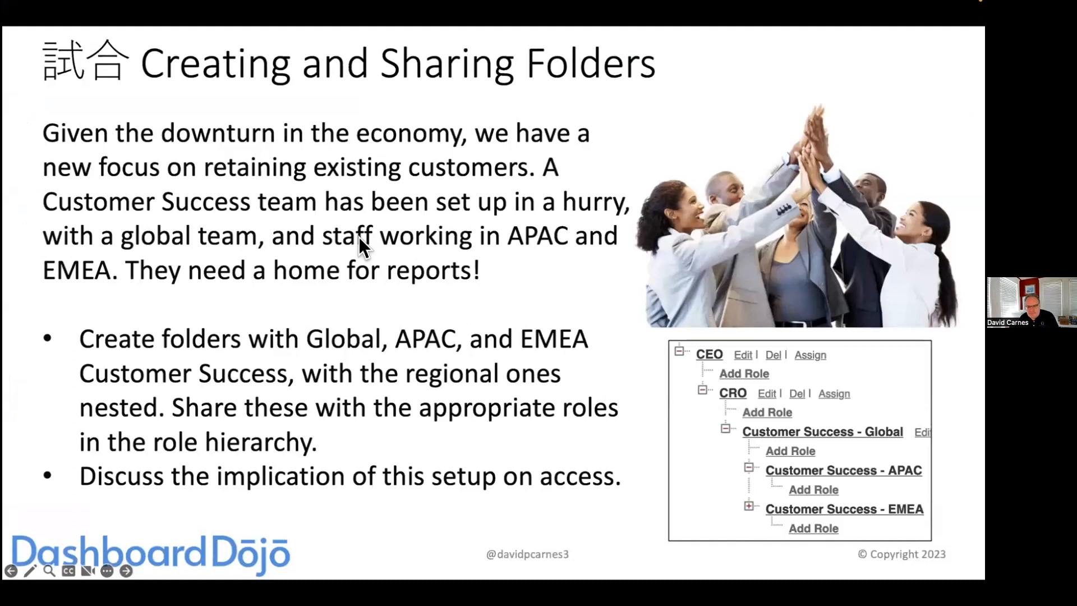
{"action": "key", "text": "Right"}
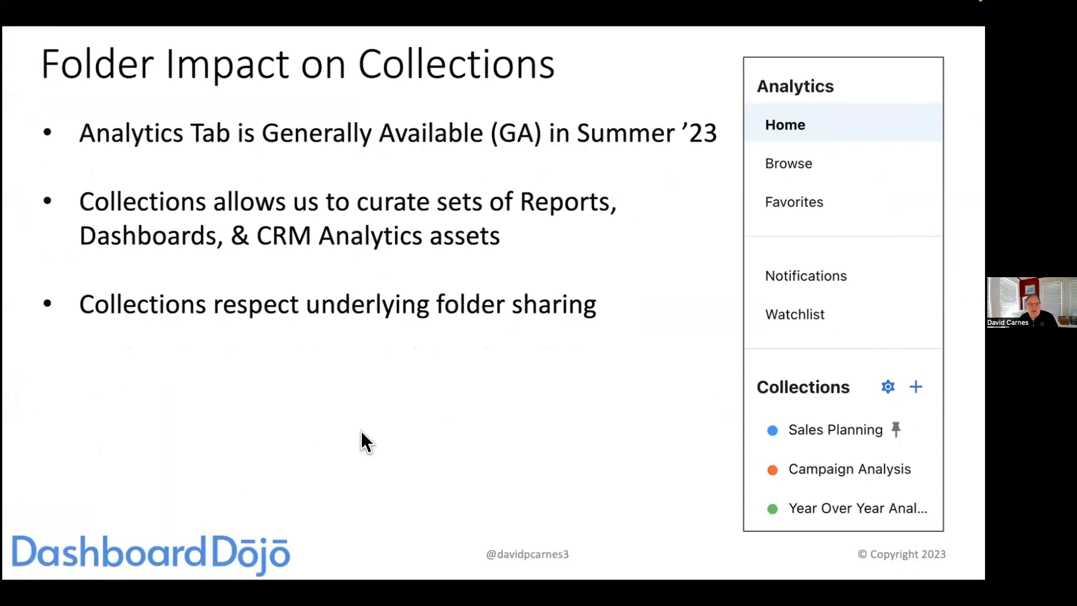
{"action": "key", "text": "super+Tab"}
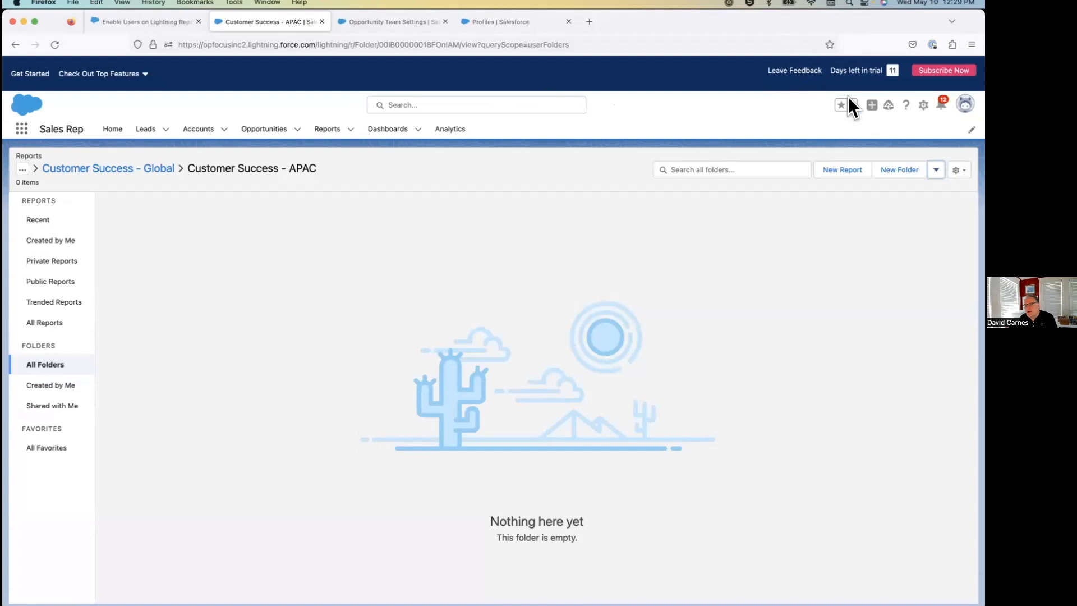
{"action": "left_click_drag", "start_coordinate": [862, 70], "coordinate": [884, 71]}
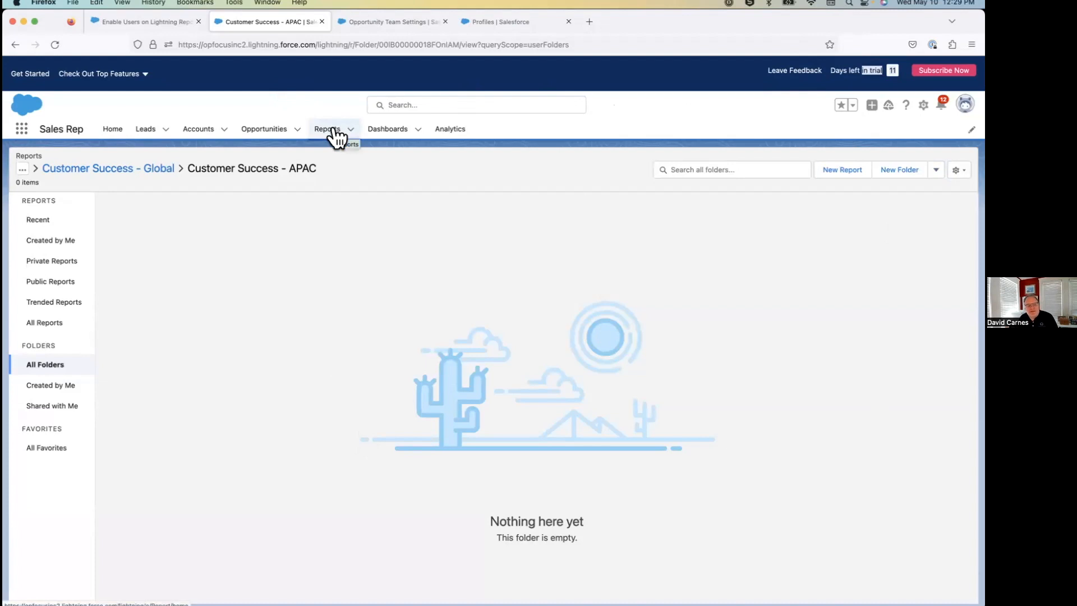
Open the Sales Planning collection in Analytics and examine its items and the folders they are stored in.
{"action": "left_click", "coordinate": [446, 134]}
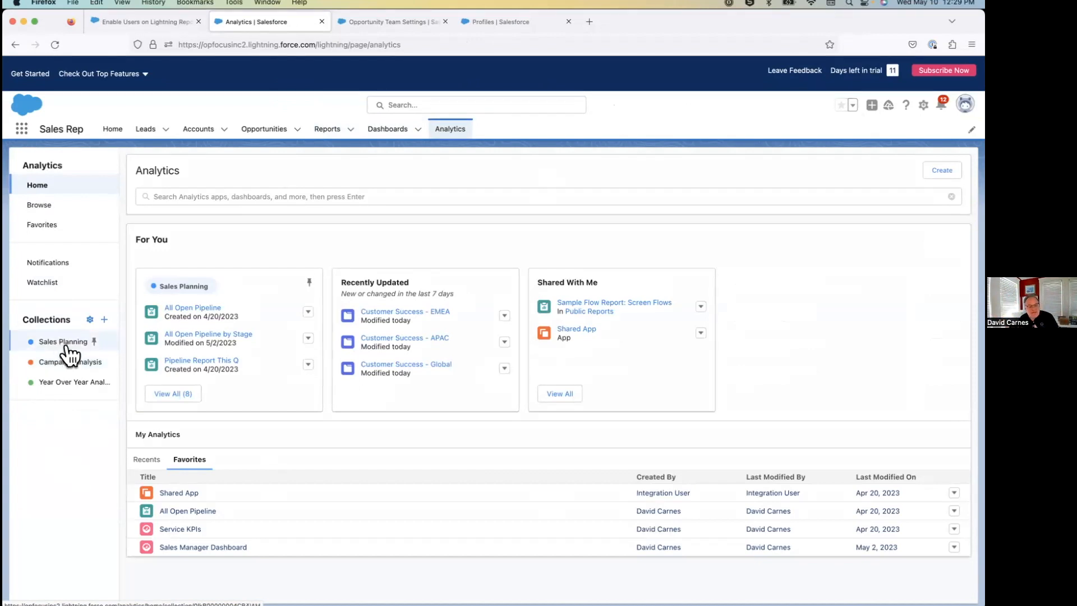
{"action": "left_click", "coordinate": [67, 343]}
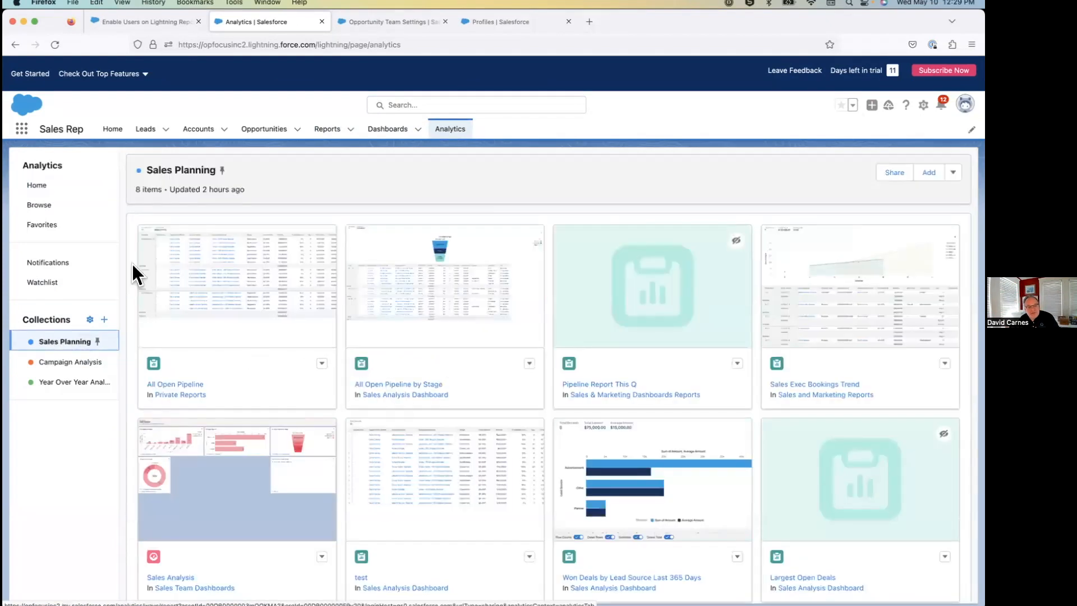
{"action": "scroll", "coordinate": [401, 507], "scroll_direction": "down", "scroll_amount": 1}
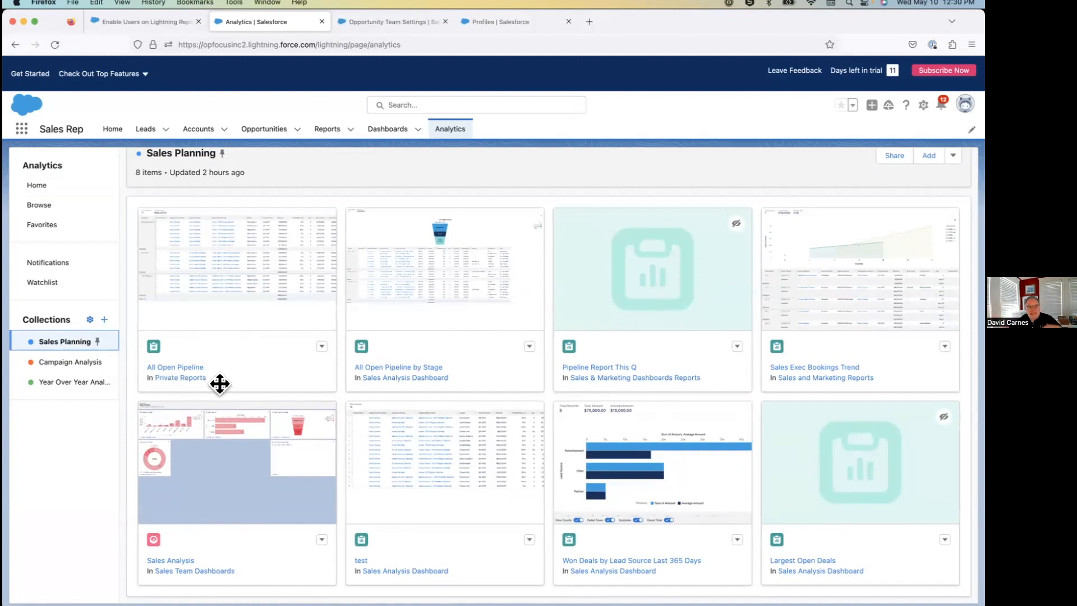
{"action": "left_click", "coordinate": [133, 170]}
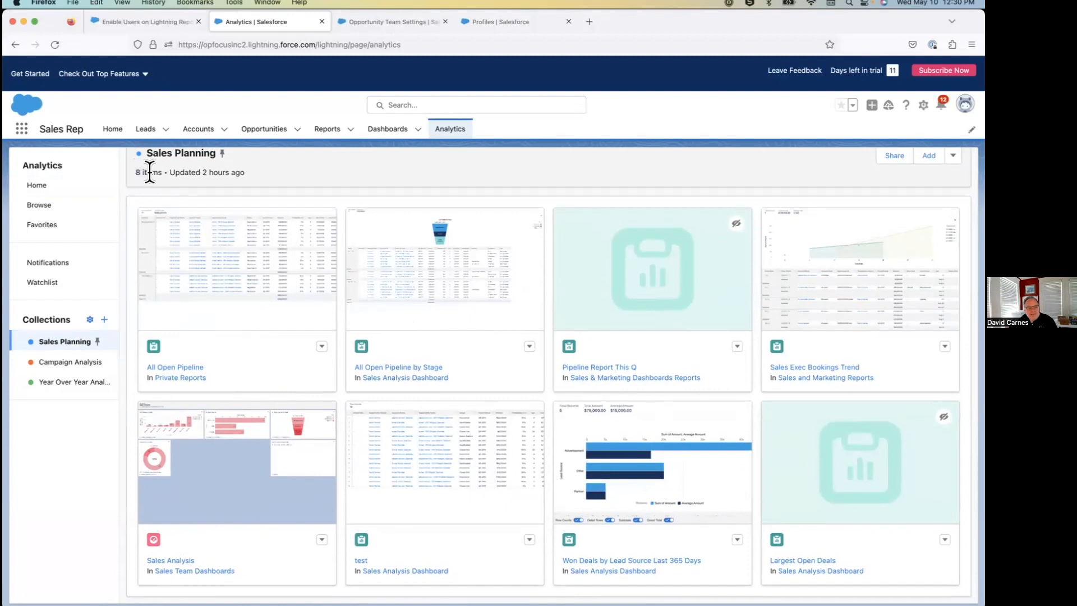
{"action": "scroll", "coordinate": [437, 325], "scroll_direction": "up", "scroll_amount": 1}
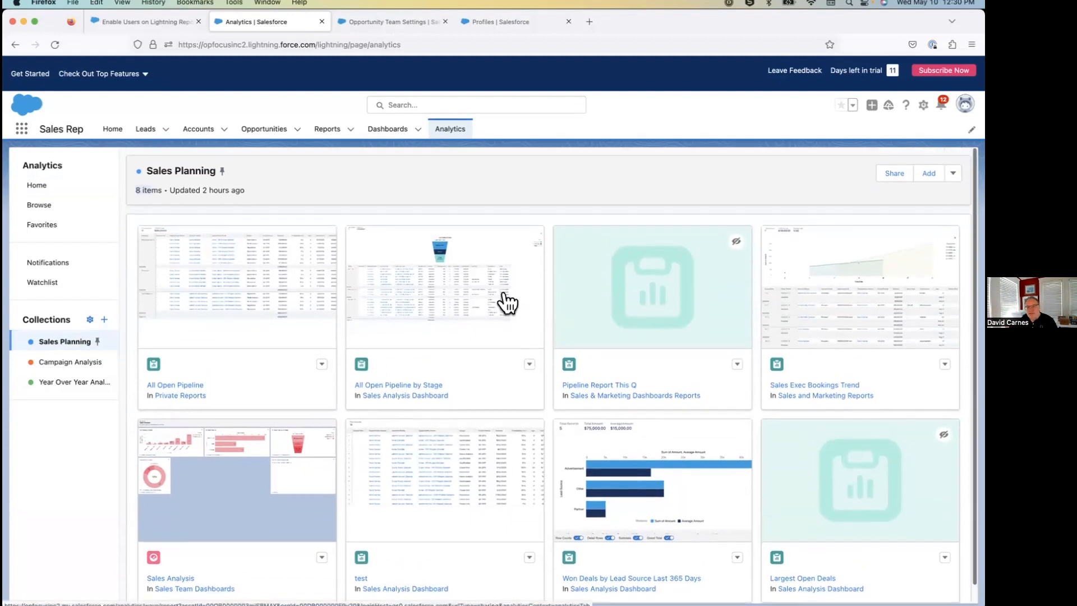
Review whom the Sales Planning collection is shared with and at which role, and close the sharing settings.
{"action": "left_click", "coordinate": [895, 172]}
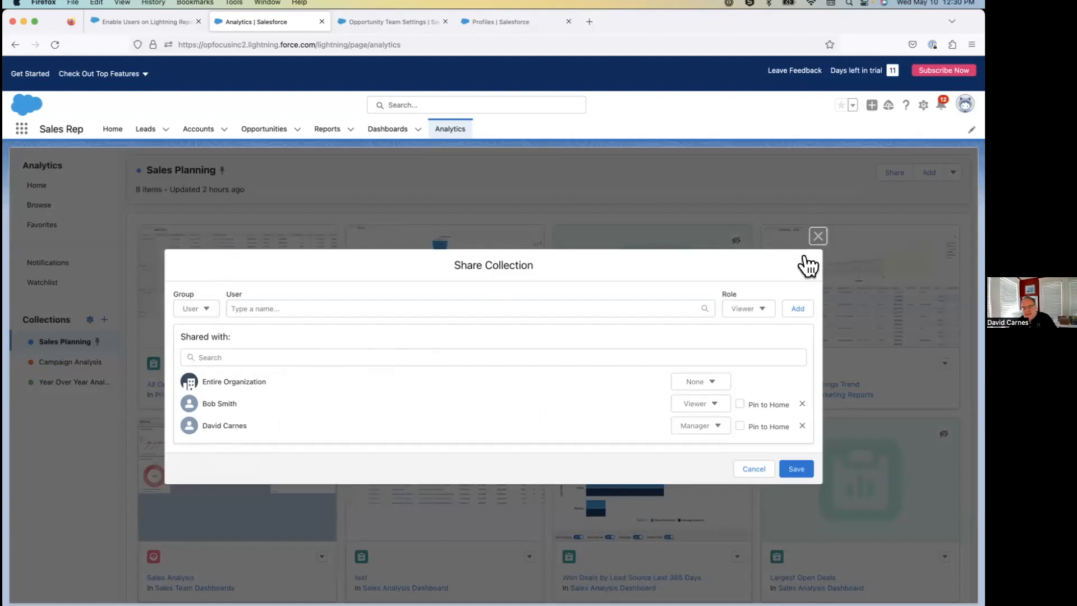
{"action": "left_click", "coordinate": [818, 236]}
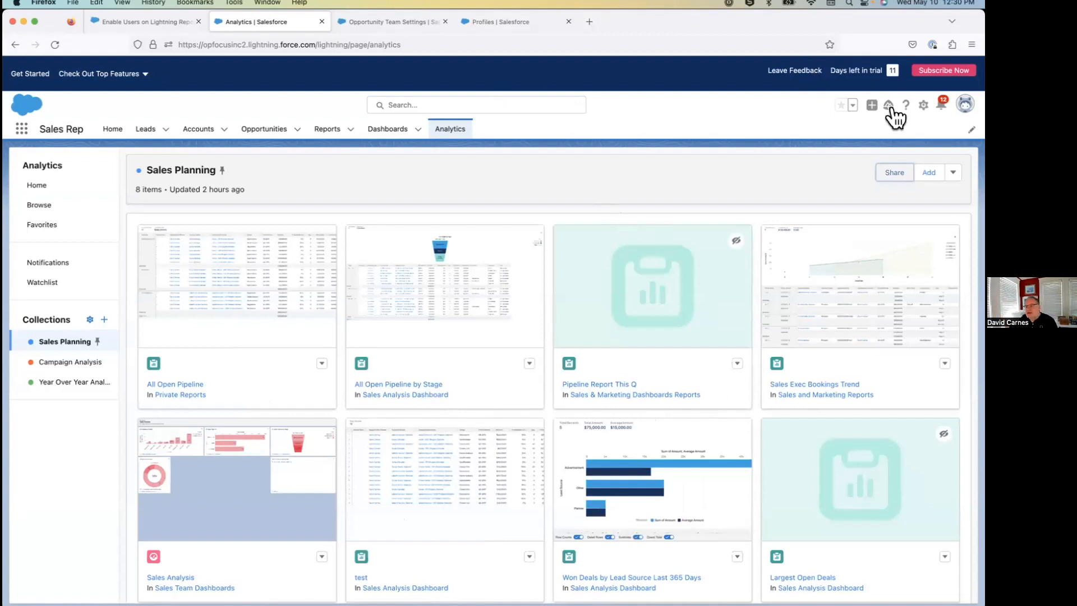
Open the Users list in Setup and log in as the user with the Standard User profile.
{"action": "left_click", "coordinate": [924, 106]}
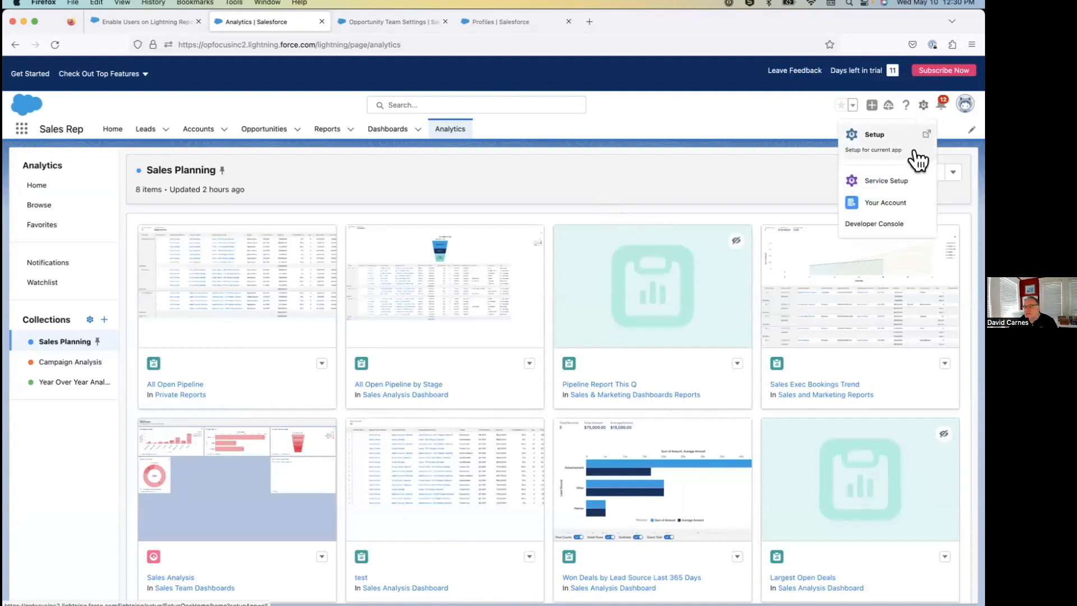
{"action": "left_click", "coordinate": [887, 145]}
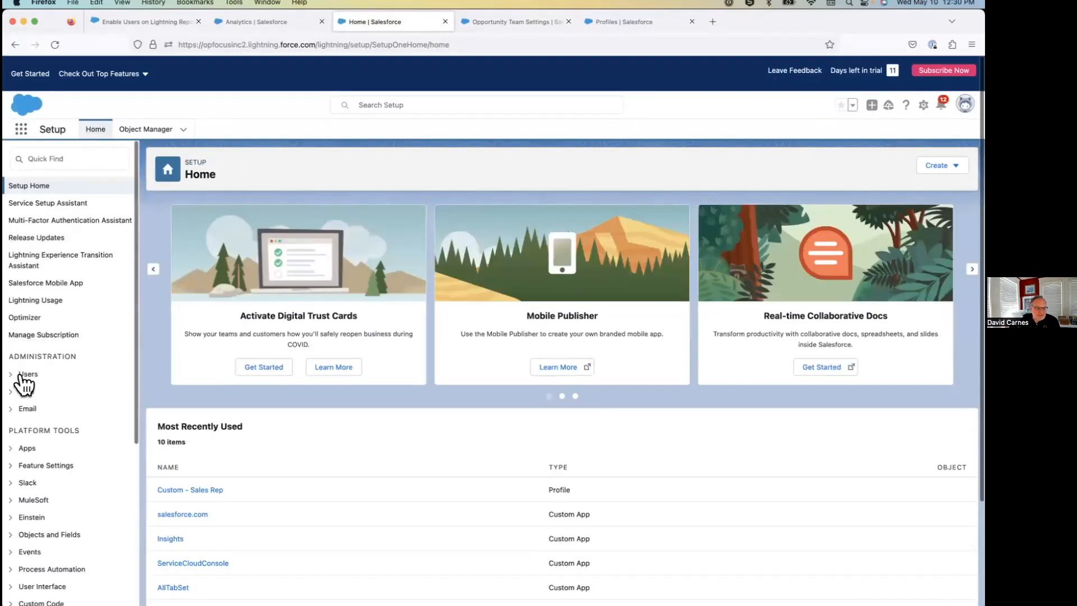
{"action": "left_click", "coordinate": [23, 374]}
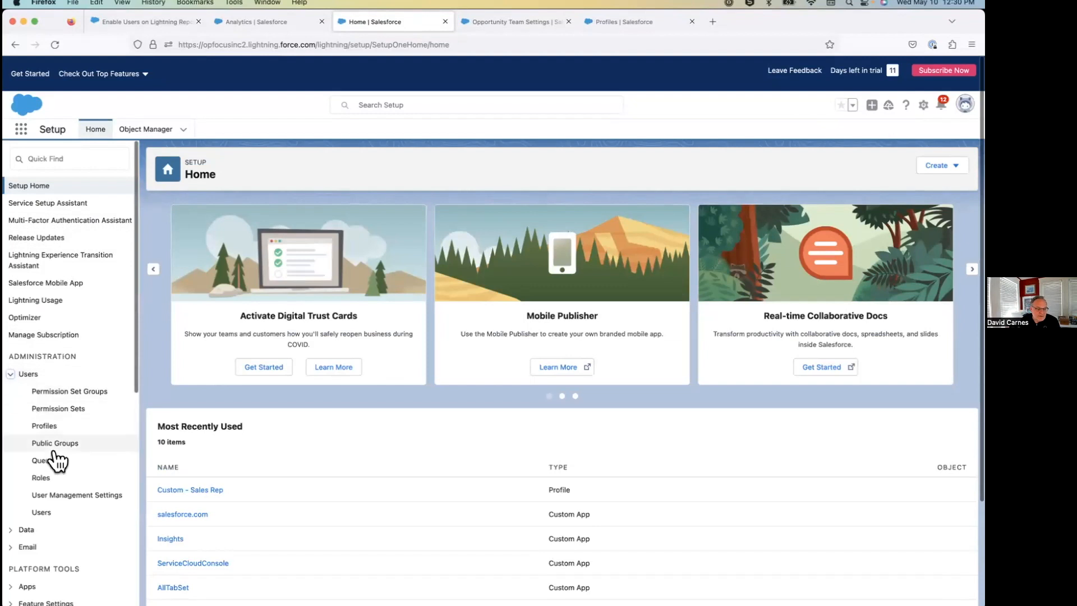
{"action": "left_click", "coordinate": [45, 512]}
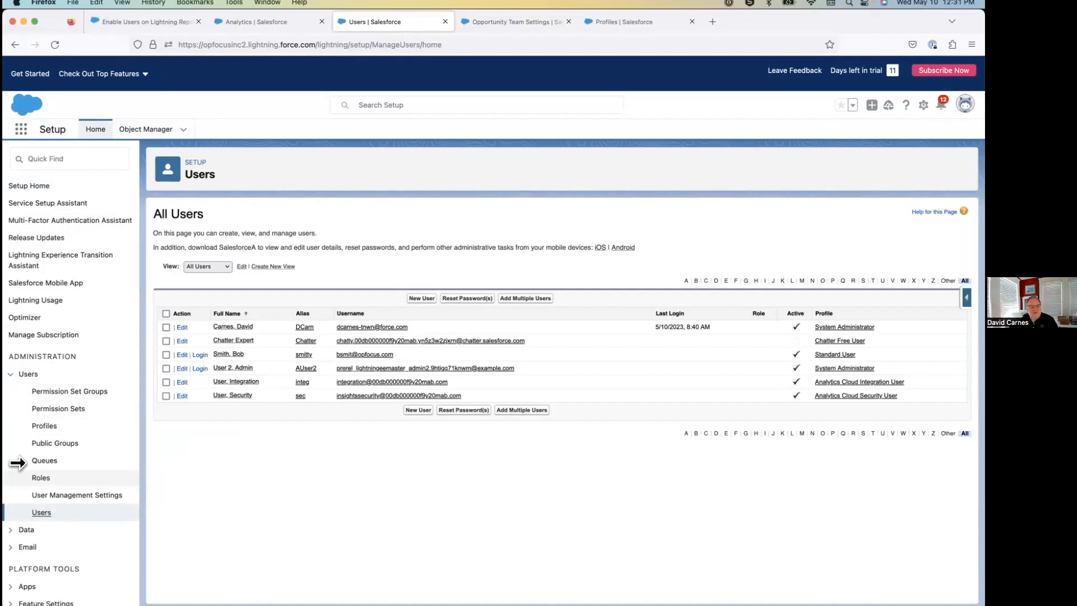
{"action": "left_click", "coordinate": [200, 354]}
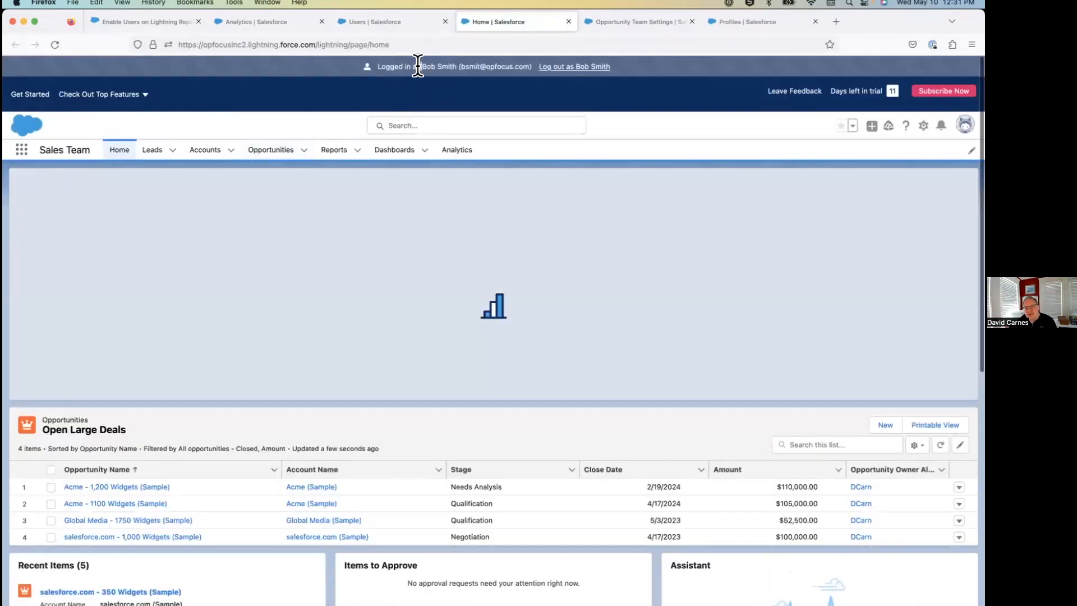
Examine which Sales Planning collection items this user sees on the Home page and in Analytics.
{"action": "left_click_drag", "start_coordinate": [420, 68], "coordinate": [536, 70]}
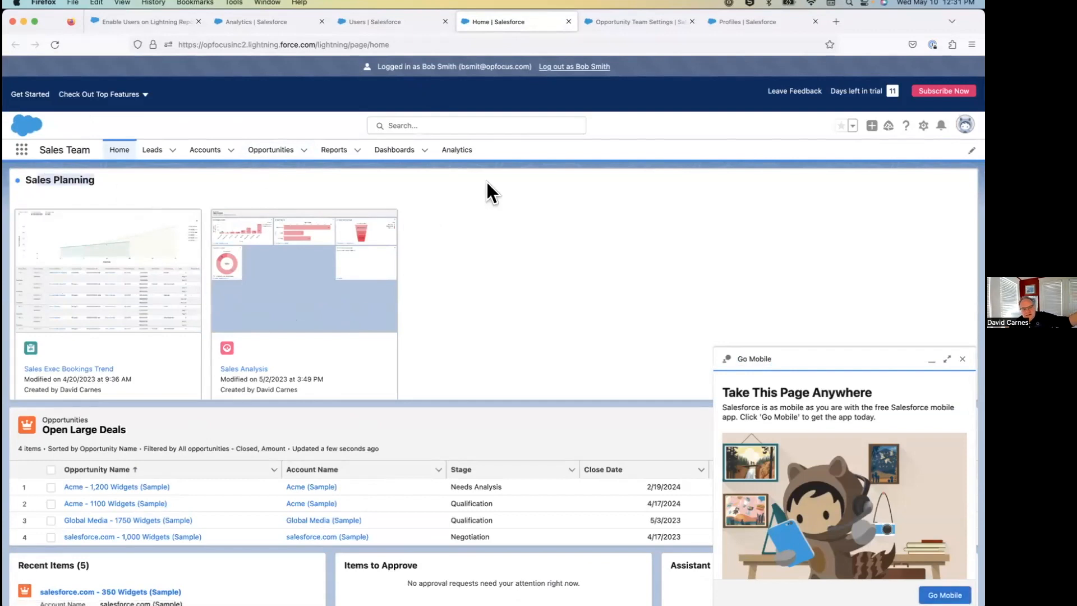
{"action": "left_click", "coordinate": [458, 161]}
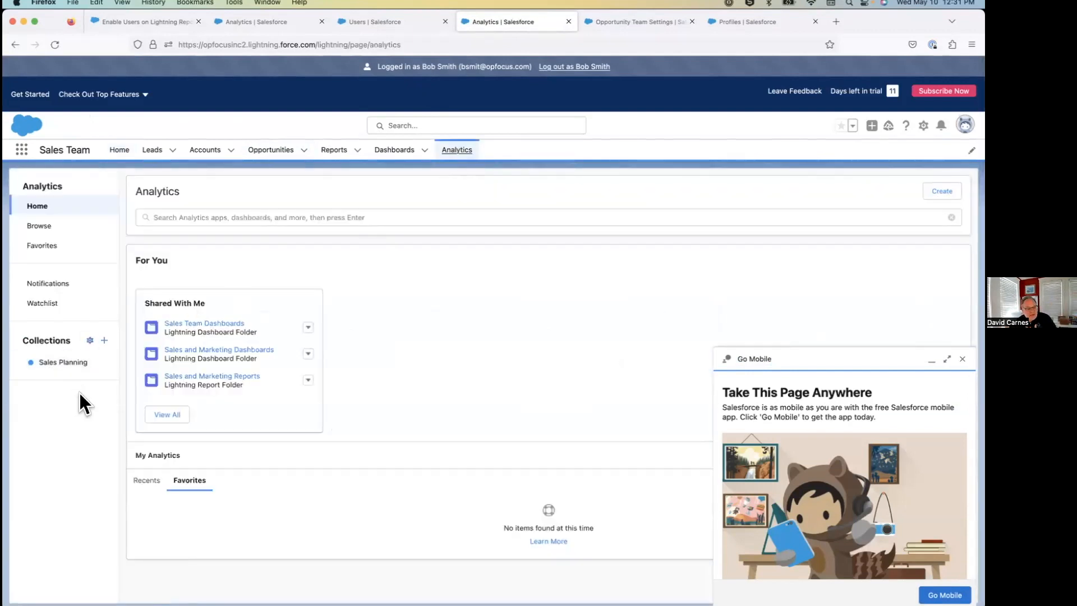
{"action": "left_click", "coordinate": [69, 363]}
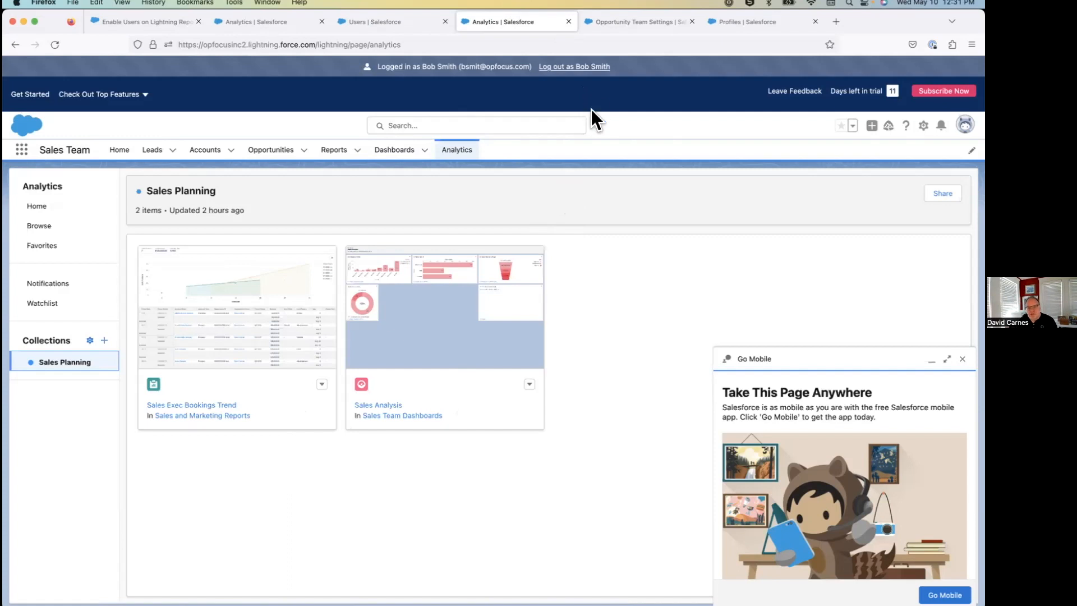
Log out of the impersonated user's session and log back in as the administrator with the account password.
{"action": "left_click", "coordinate": [576, 75]}
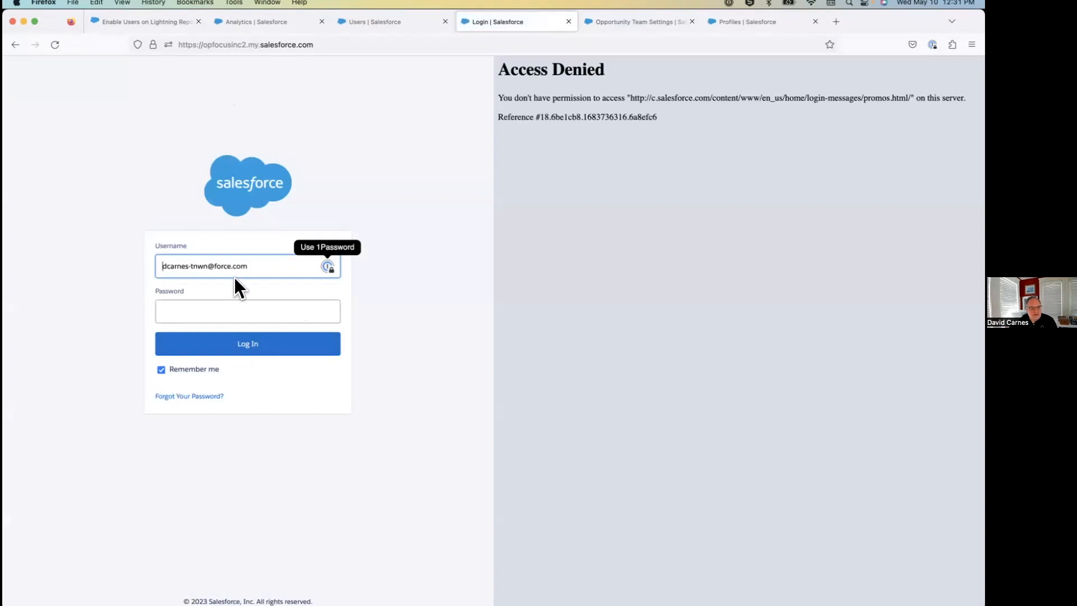
{"action": "left_click", "coordinate": [229, 312]}
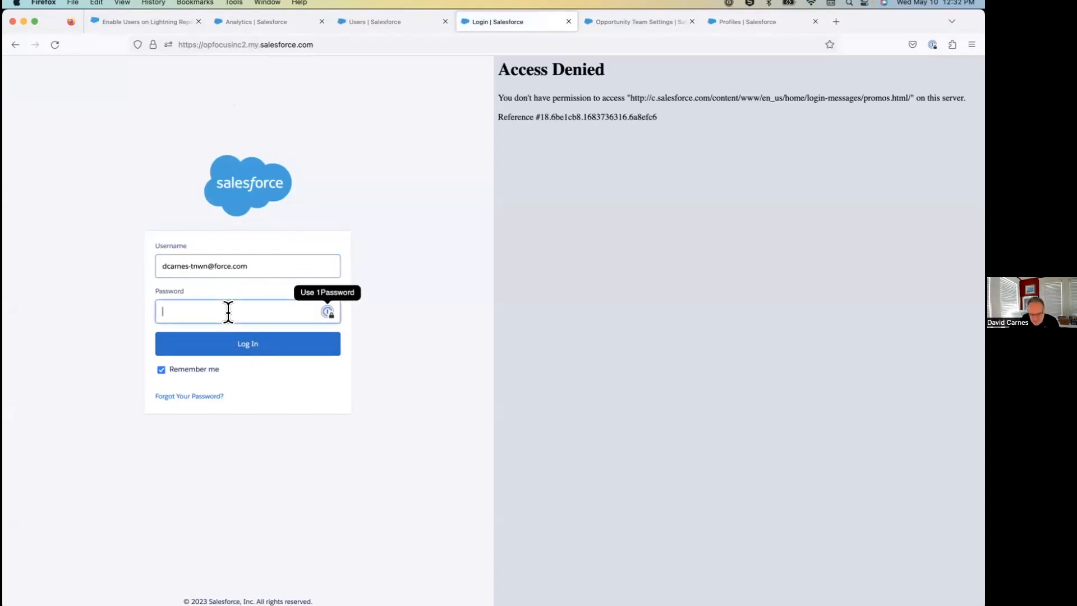
{"action": "type", "text": "•••"}
{"action": "left_click", "coordinate": [250, 349]}
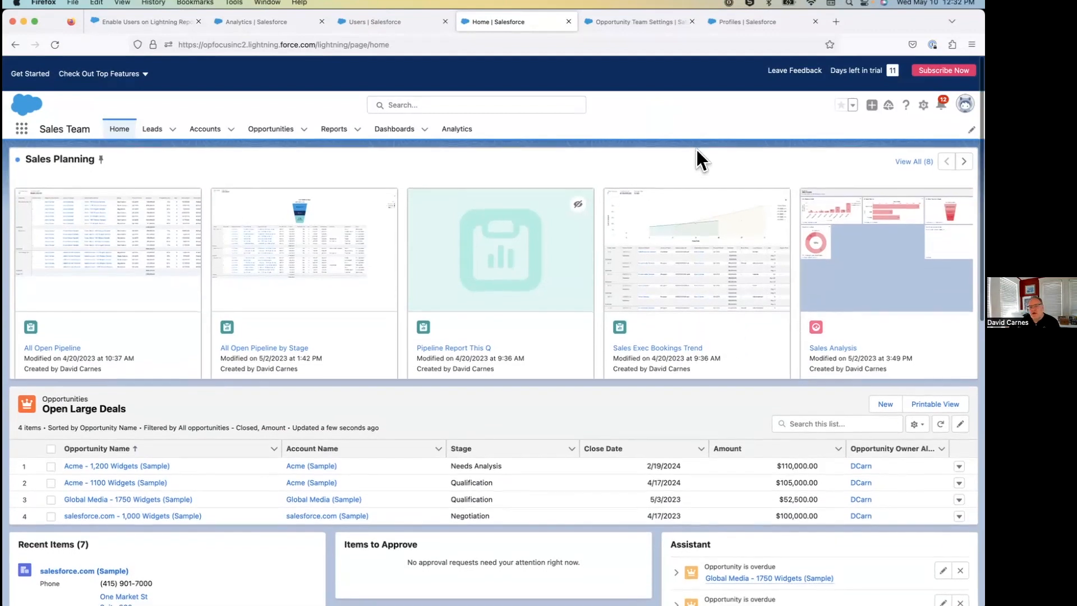
Return to the Users list in Setup and examine which users can be logged in as.
{"action": "left_click", "coordinate": [358, 23]}
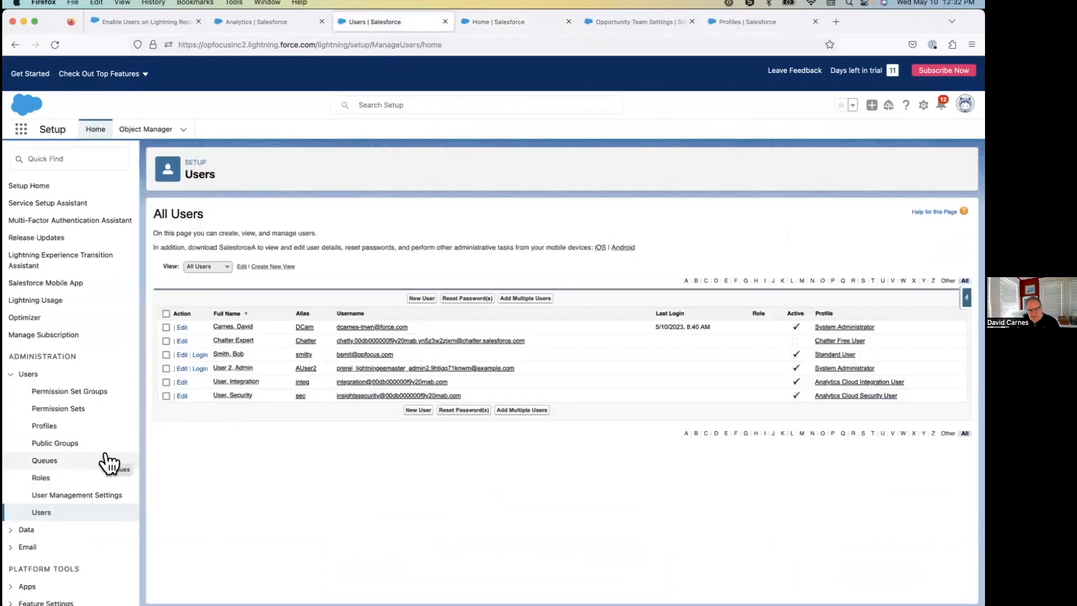
{"action": "left_click_drag", "start_coordinate": [156, 305], "coordinate": [200, 399]}
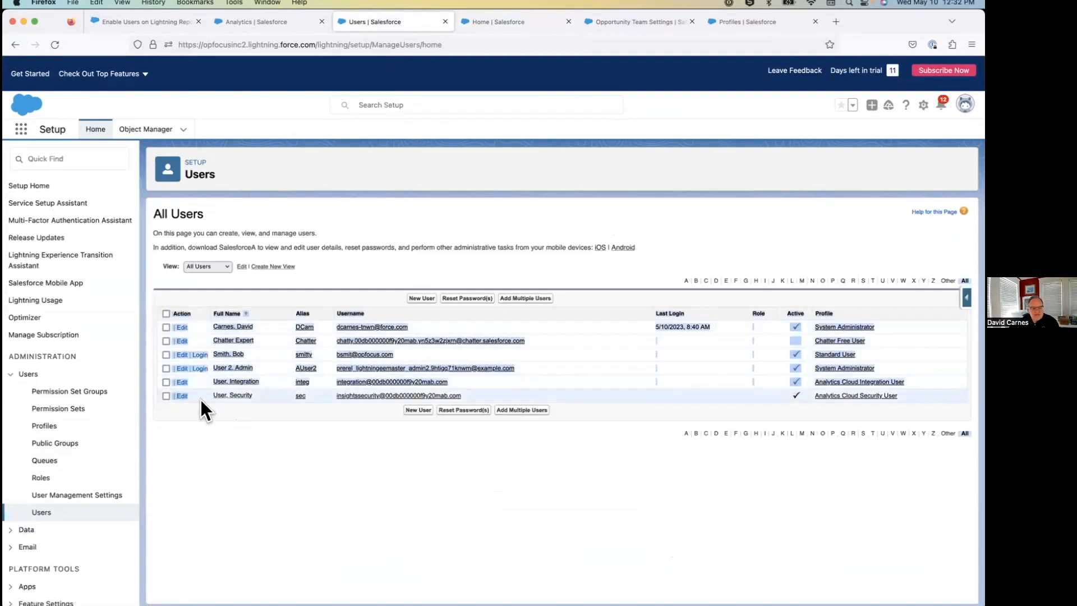
{"action": "left_click", "coordinate": [218, 472]}
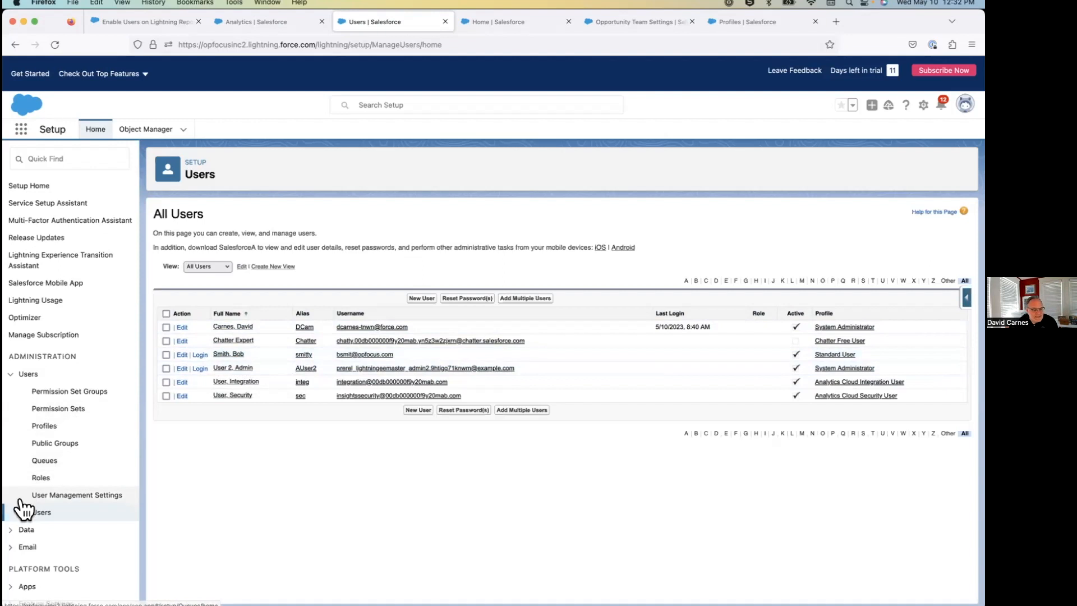
Try to find the administrator login setting in Setup's Security section and by searching for "manage login" and "grant".
{"action": "scroll", "coordinate": [19, 503], "scroll_direction": "down", "scroll_amount": 7}
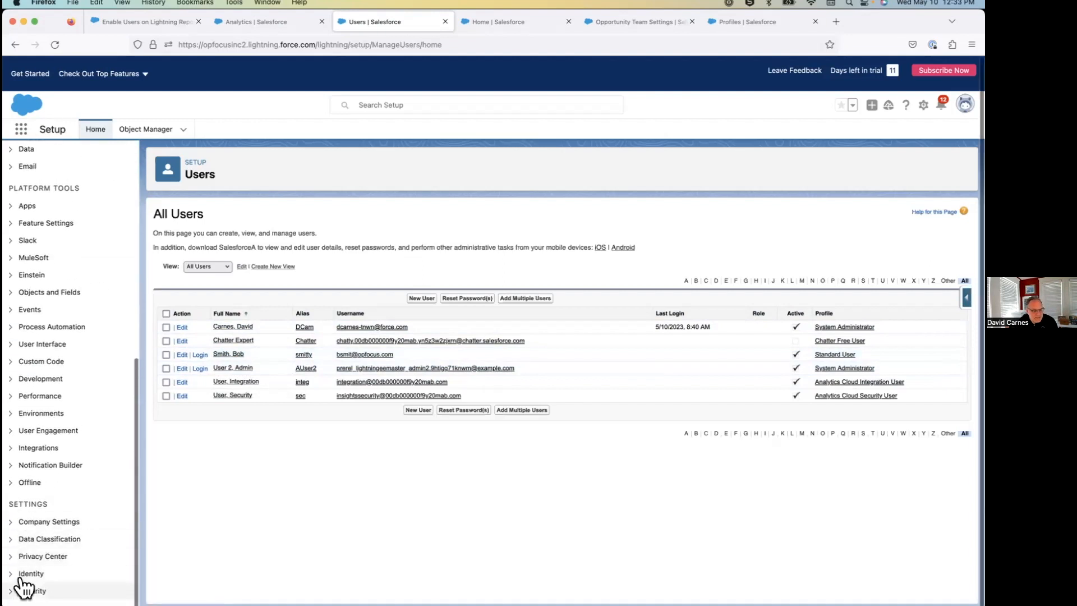
{"action": "left_click", "coordinate": [22, 589]}
{"action": "scroll", "coordinate": [56, 561], "scroll_direction": "down", "scroll_amount": 7}
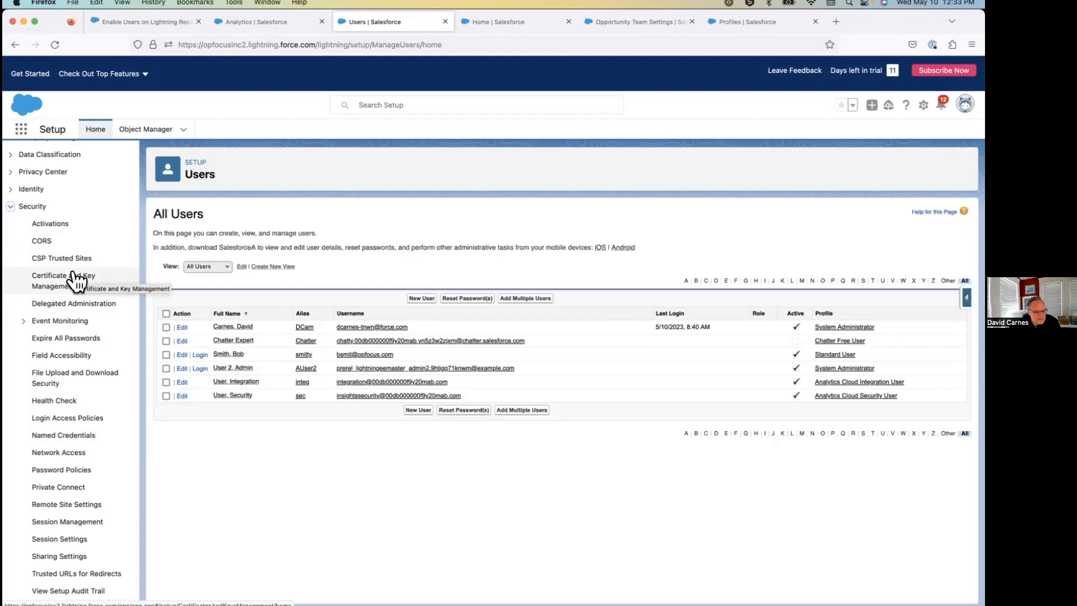
{"action": "scroll", "coordinate": [75, 280], "scroll_direction": "up", "scroll_amount": 10}
{"action": "left_click", "coordinate": [53, 159]}
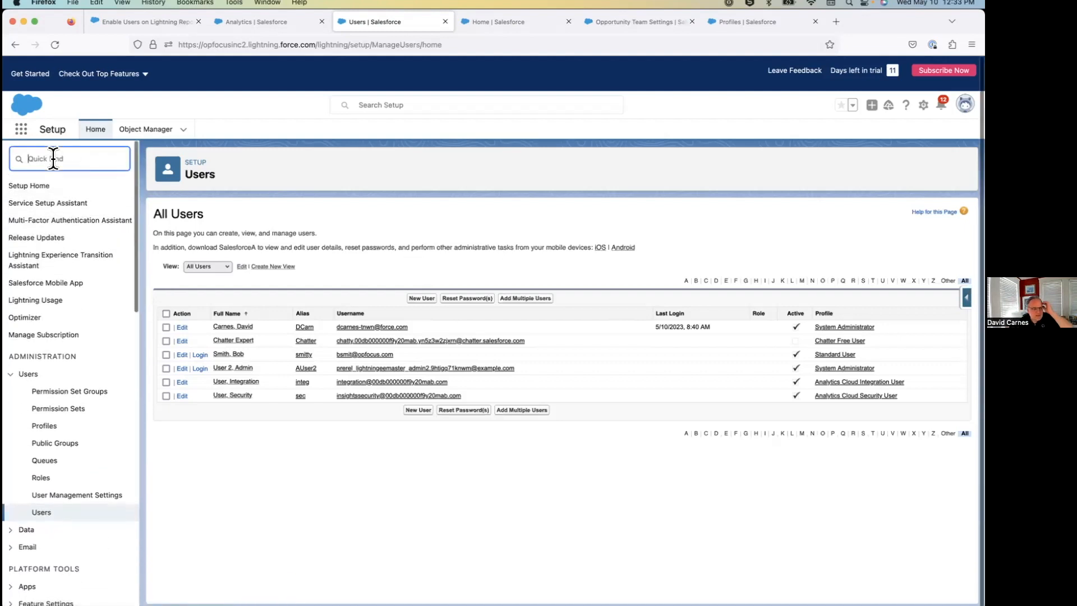
{"action": "type", "text": "manage login"}
{"action": "key", "text": "BackSpace"}
{"action": "key", "text": "BackSpace"}
{"action": "key", "text": "BackSpace"}
{"action": "key", "text": "BackSpace"}
{"action": "key", "text": "BackSpace"}
{"action": "key", "text": "BackSpace"}
{"action": "key", "text": "BackSpace"}
{"action": "key", "text": "BackSpace"}
{"action": "key", "text": "BackSpace"}
{"action": "key", "text": "BackSpace"}
{"action": "key", "text": "BackSpace"}
{"action": "key", "text": "BackSpace"}
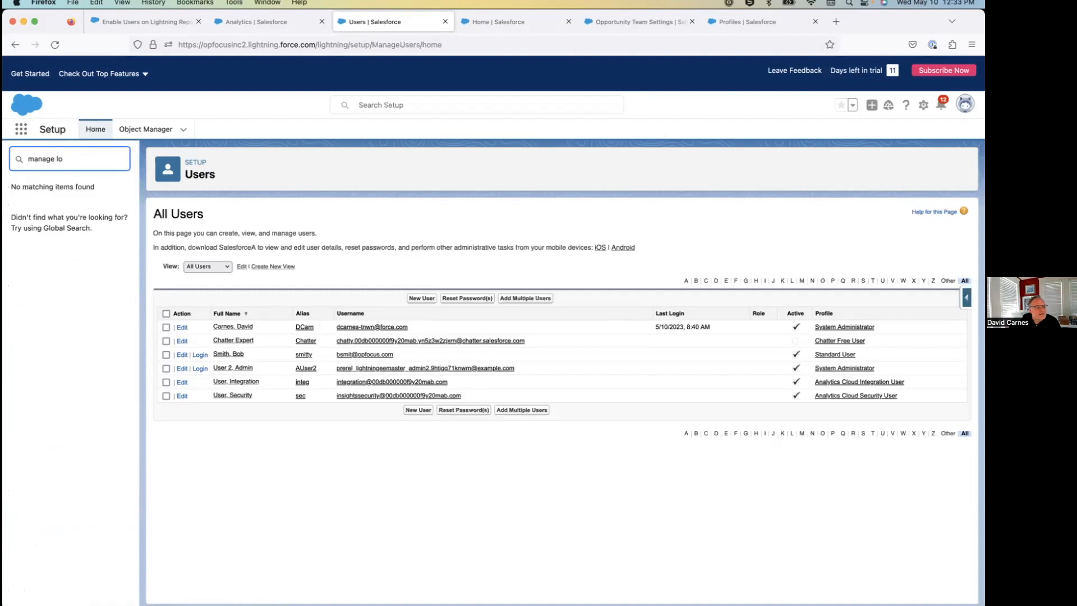
{"action": "type", "text": "grant"}
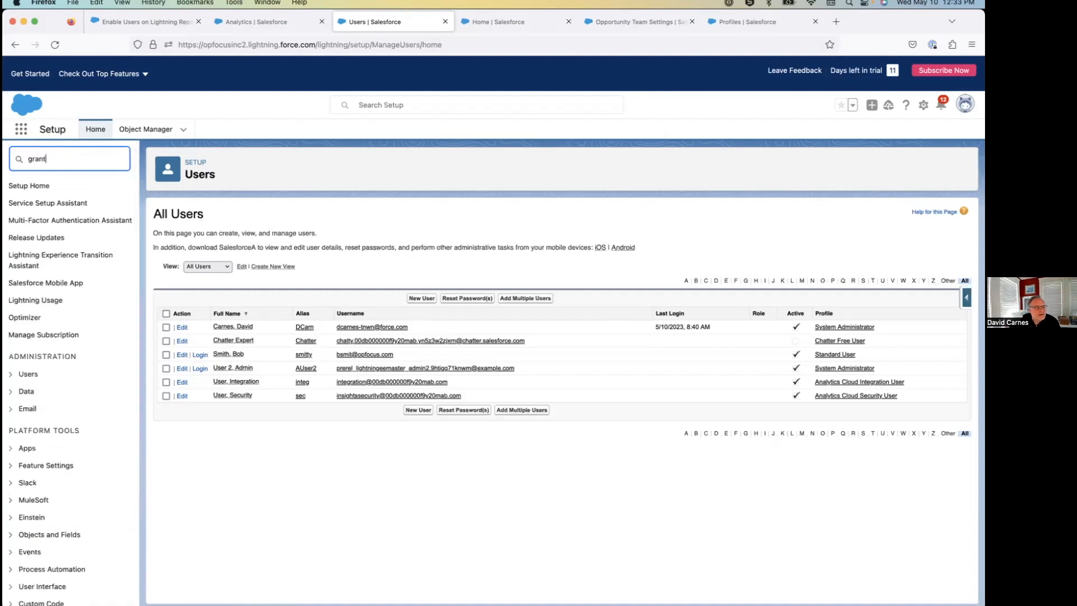
{"action": "key", "text": "BackSpace"}
{"action": "key", "text": "BackSpace"}
{"action": "key", "text": "BackSpace"}
{"action": "key", "text": "BackSpace"}
{"action": "key", "text": "BackSpace"}
Search Setup for "login", open Login Access Policies and examine the Administrators Can Log in as Any User setting.
{"action": "type", "text": "login"}
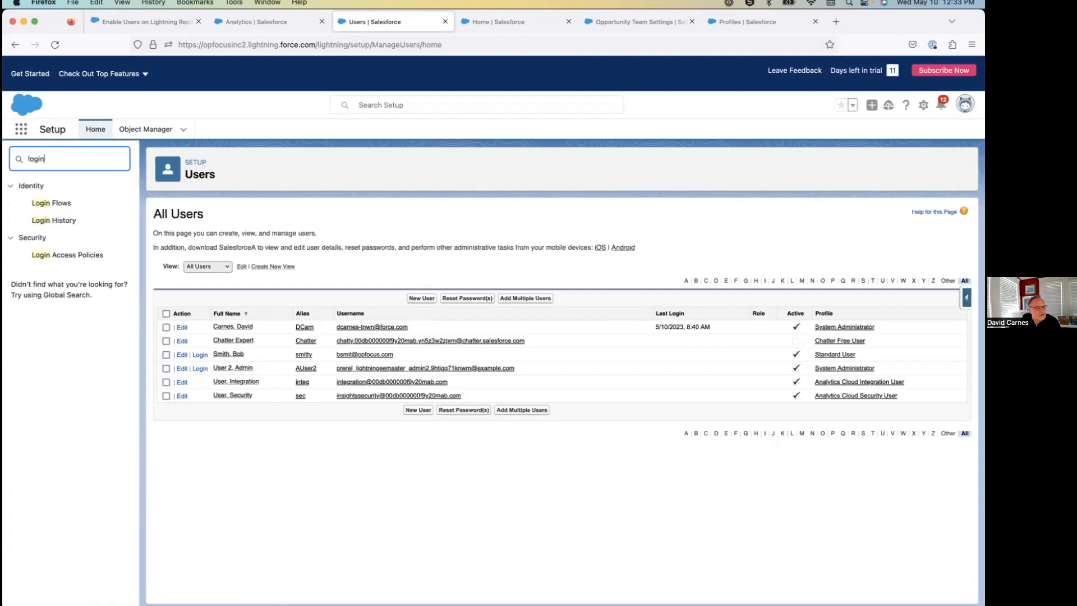
{"action": "left_click", "coordinate": [85, 258]}
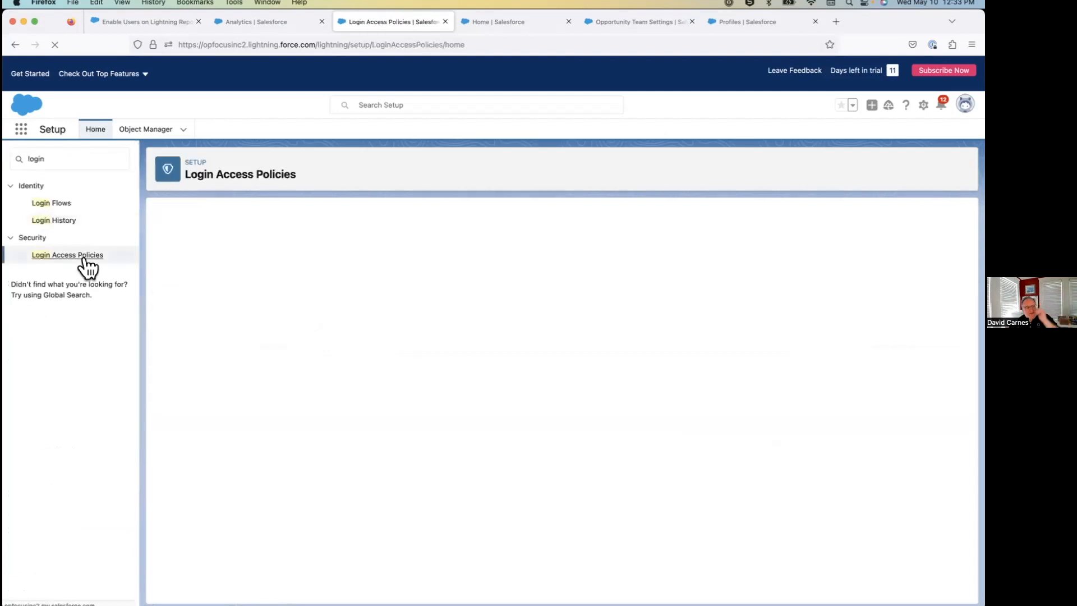
{"action": "left_click_drag", "start_coordinate": [168, 291], "coordinate": [313, 297]}
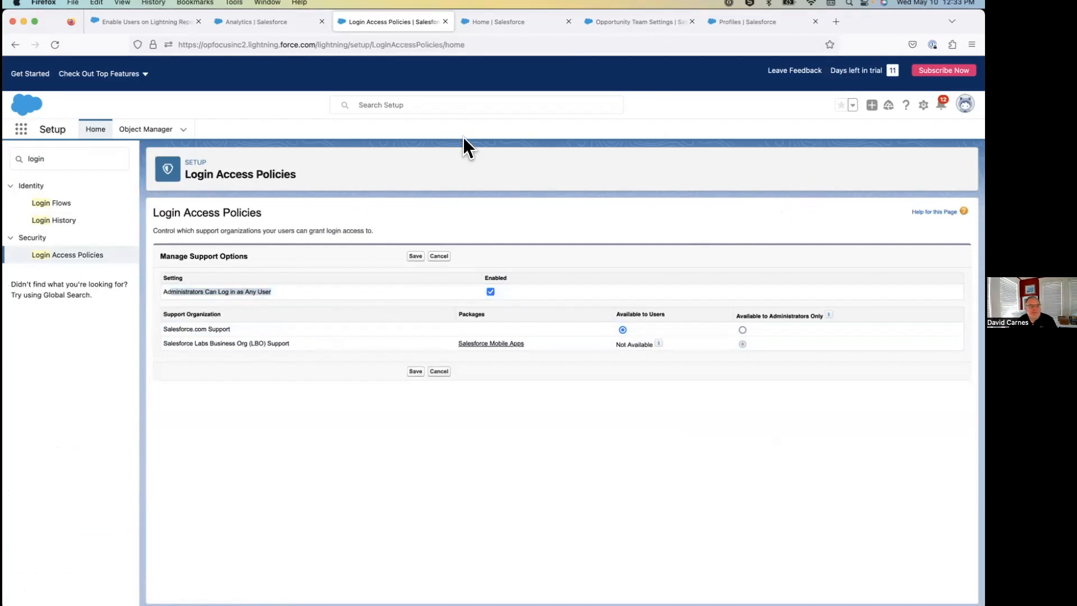
Switch to the PowerPoint slideshow and advance to the Data Visibility – Record Ownership slide.
{"action": "key", "text": "super+Tab"}
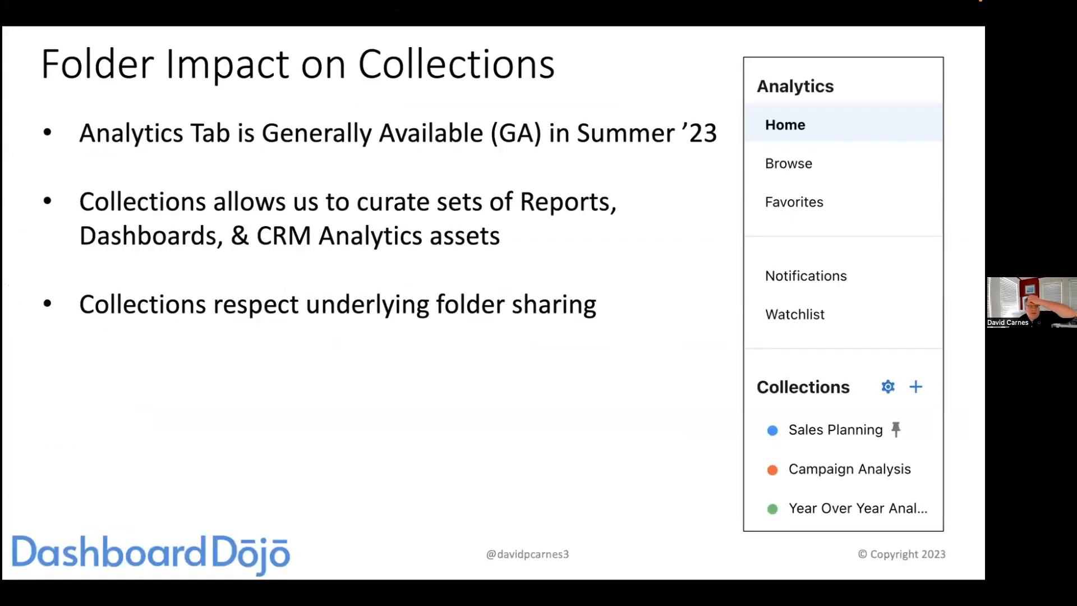
{"action": "key", "text": "Right"}
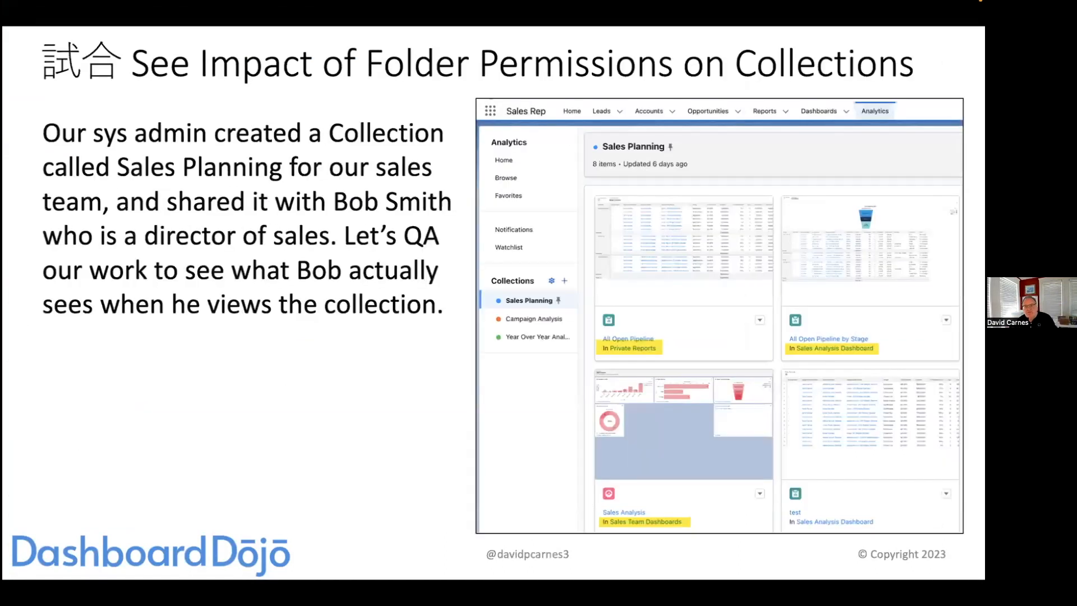
{"action": "key", "text": "Right"}
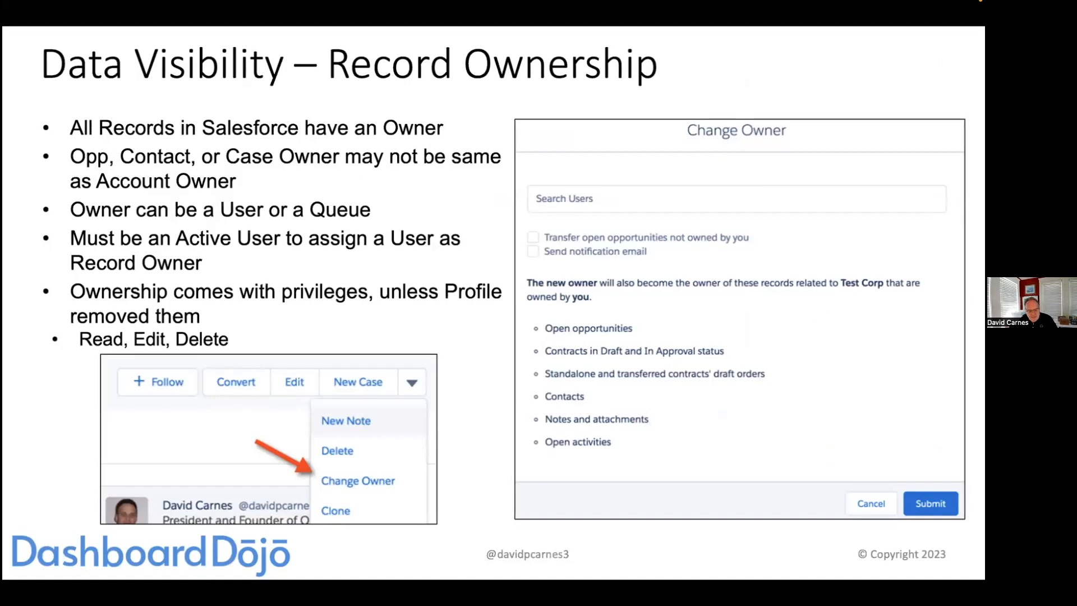